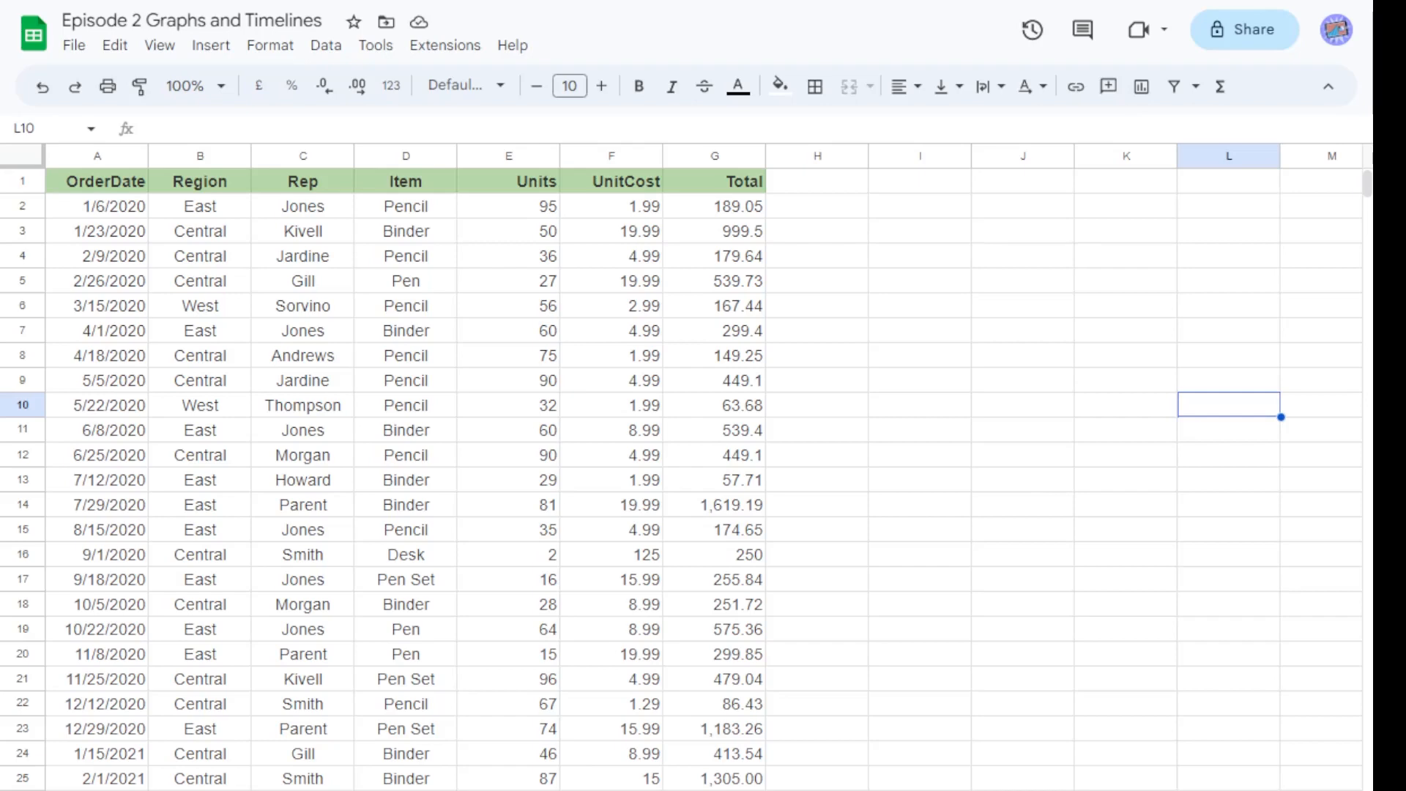
Select the Item column data D1:D44 and insert a chart from it.
left_click_drag(406, 206, 433, 700)
scroll(408, 557, "up", 5)
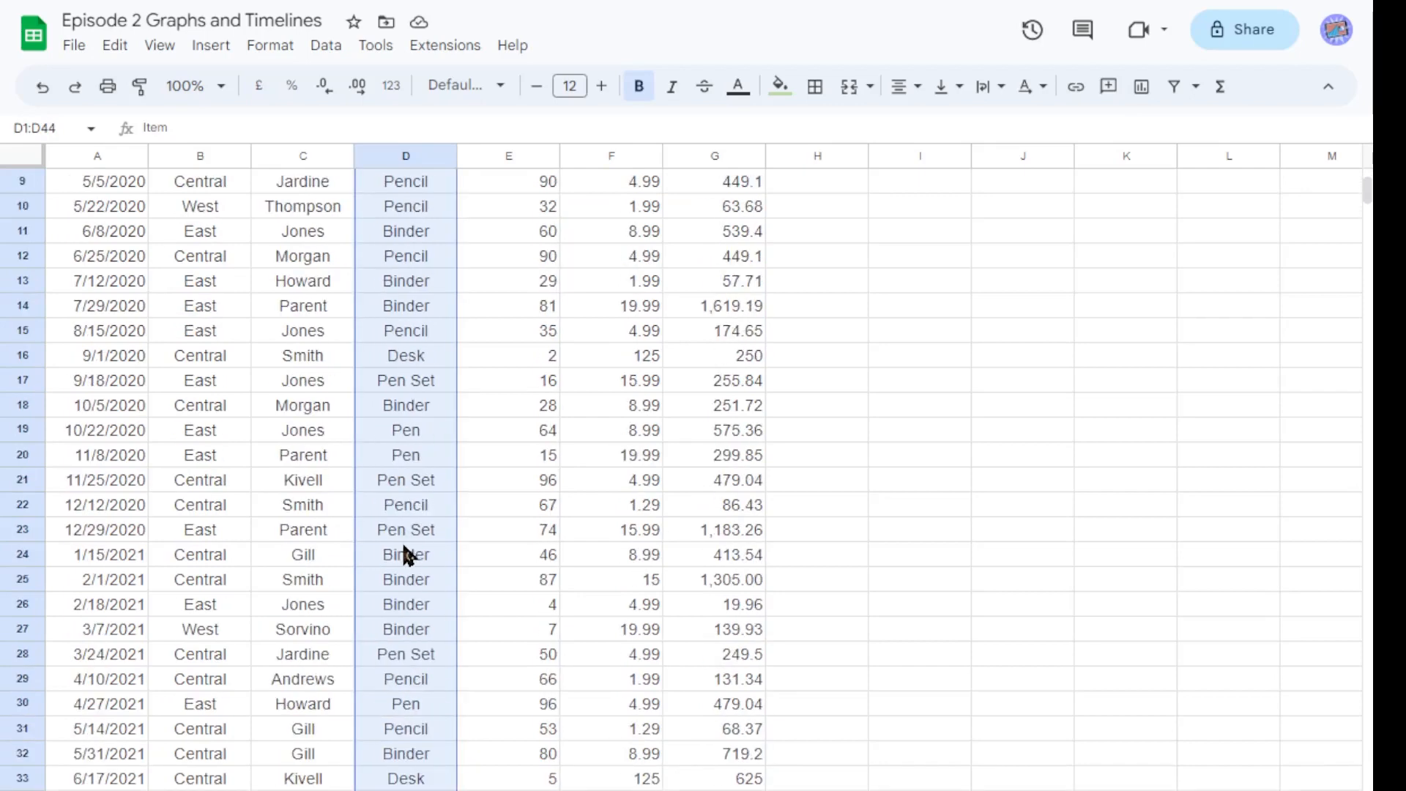
scroll(407, 557, "up", 3)
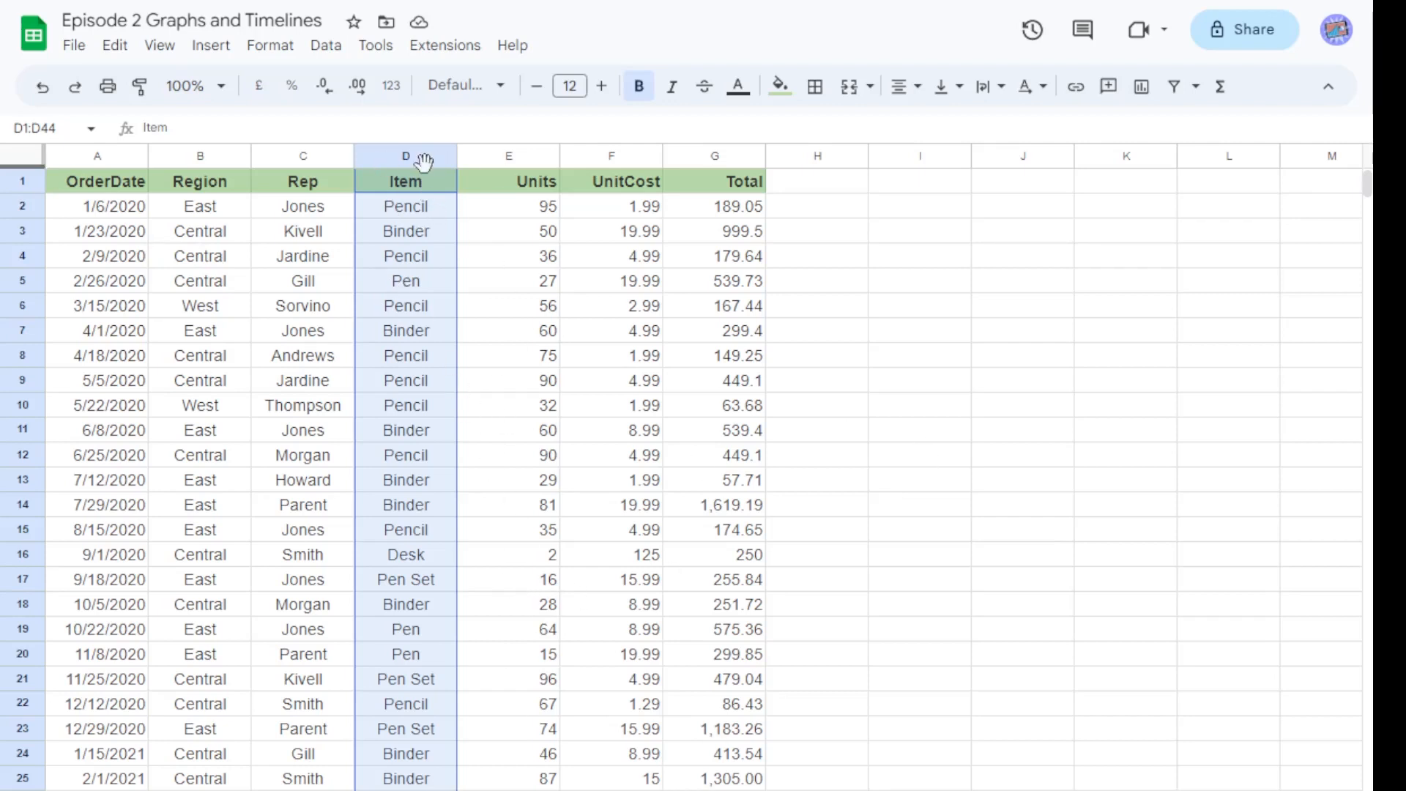
scroll(428, 414, "down", 9)
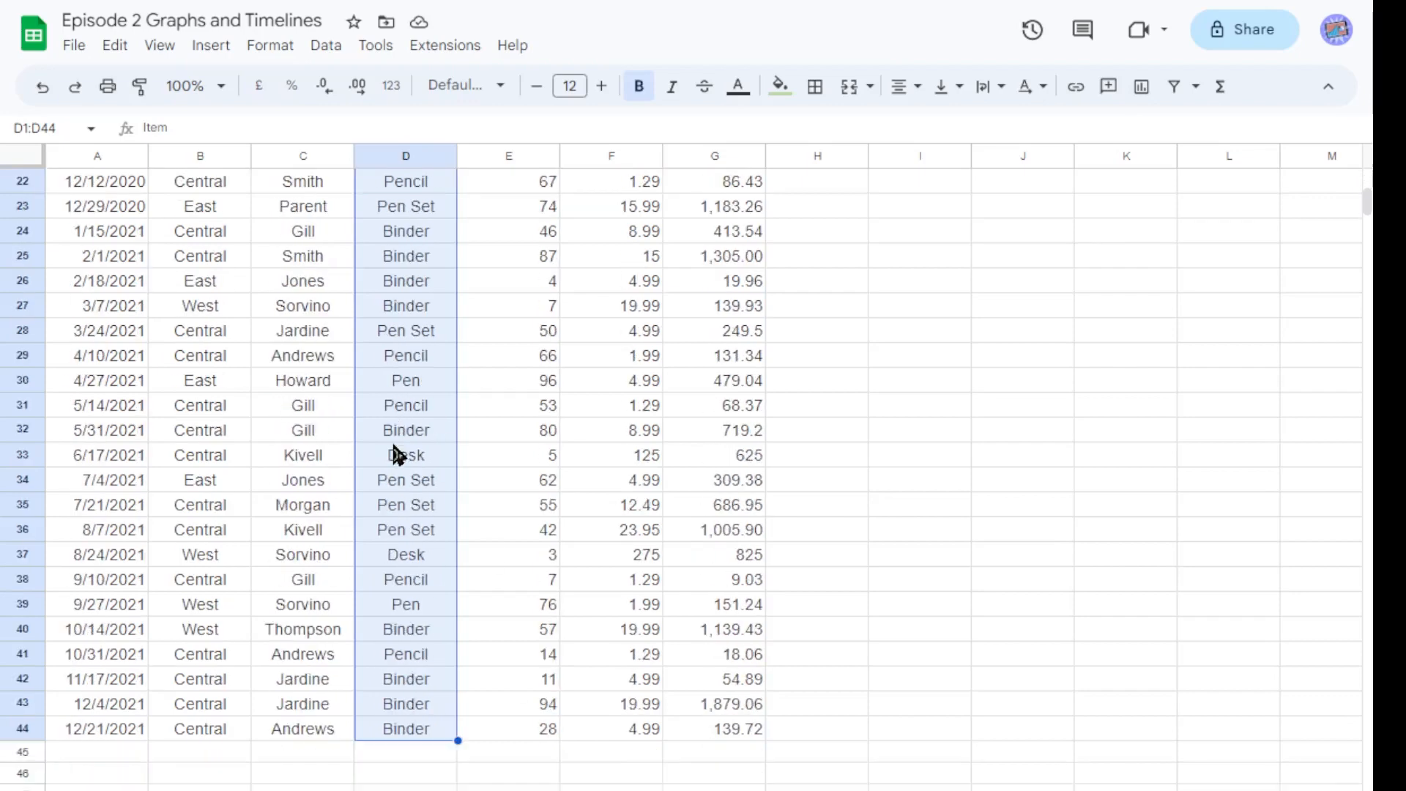
scroll(425, 480, "up", 6)
scroll(416, 504, "up", 3)
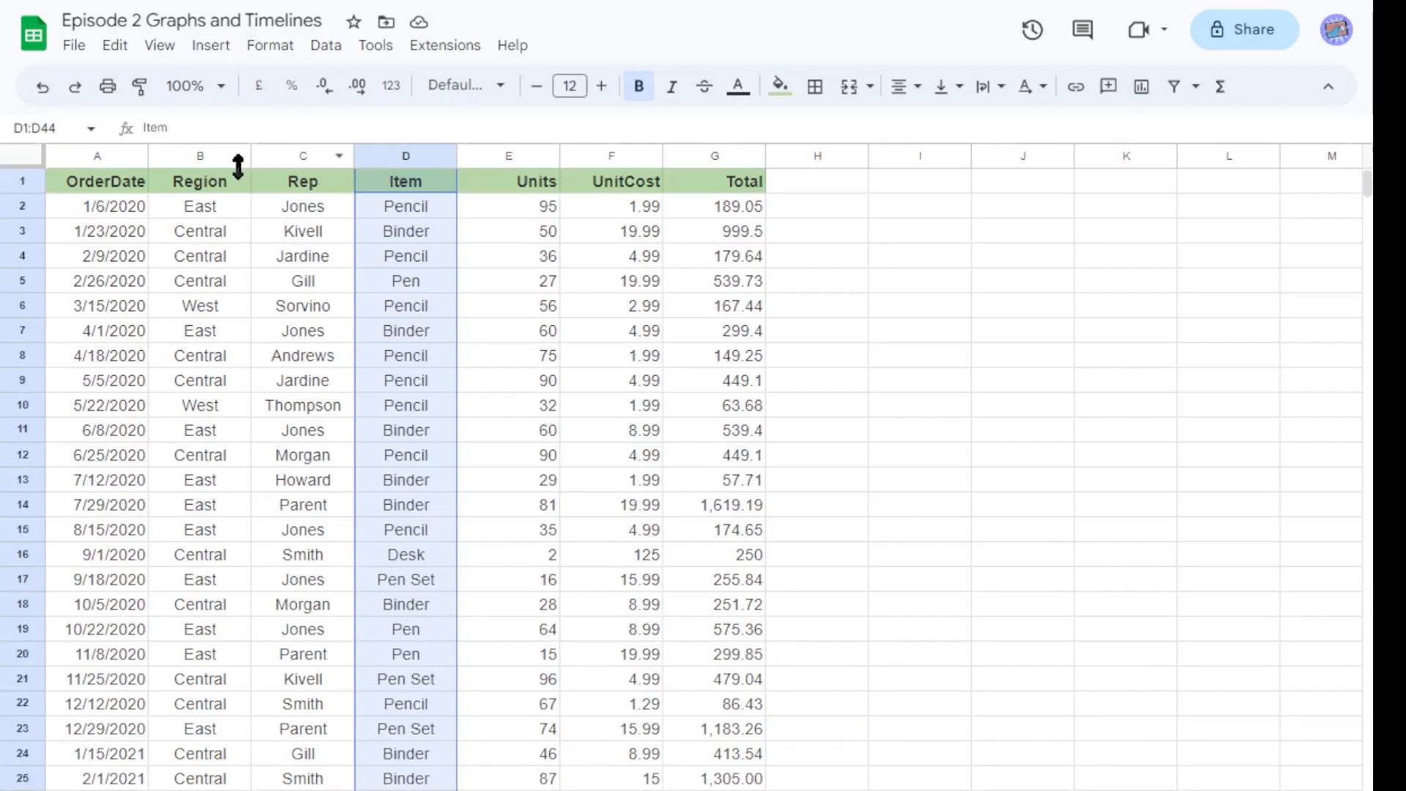
left_click(212, 47)
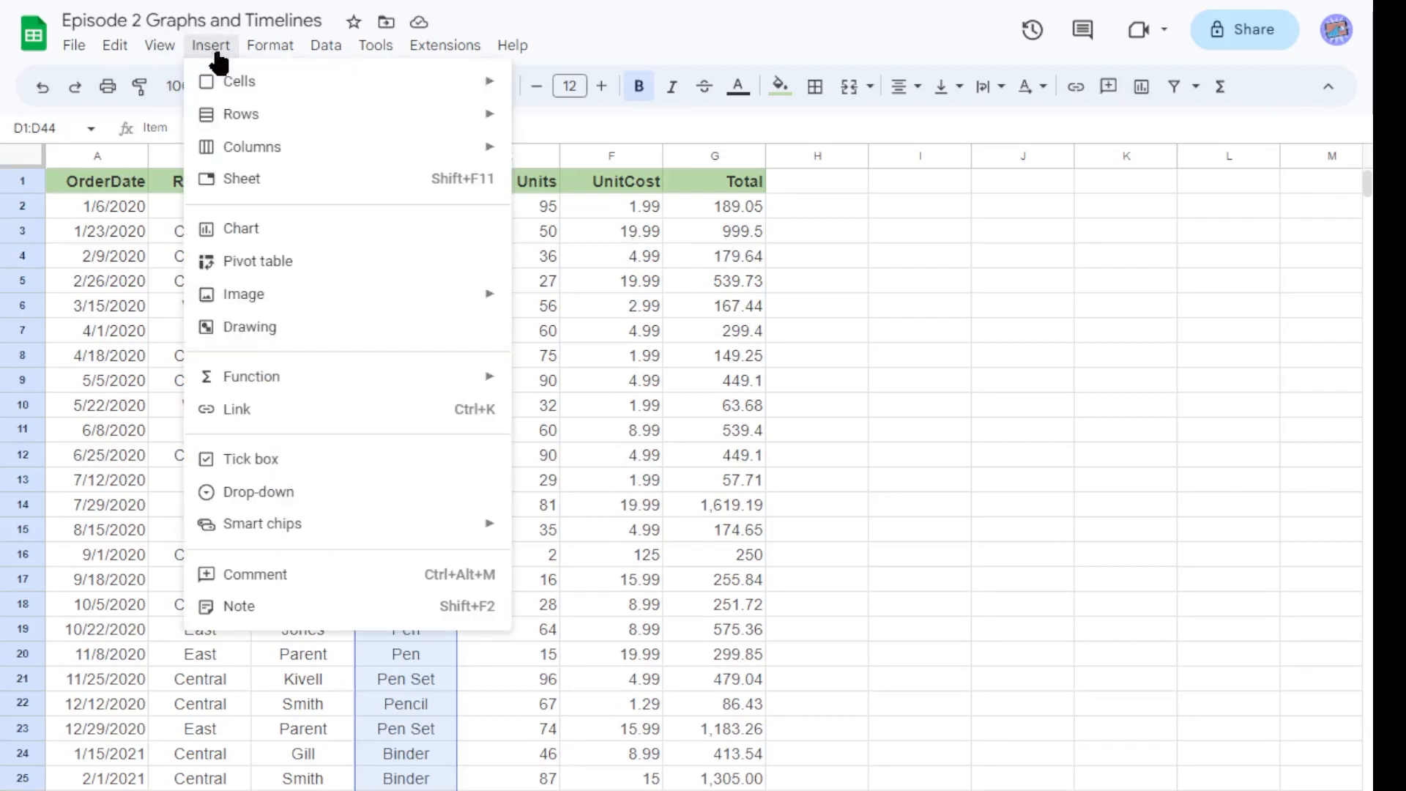
left_click(267, 242)
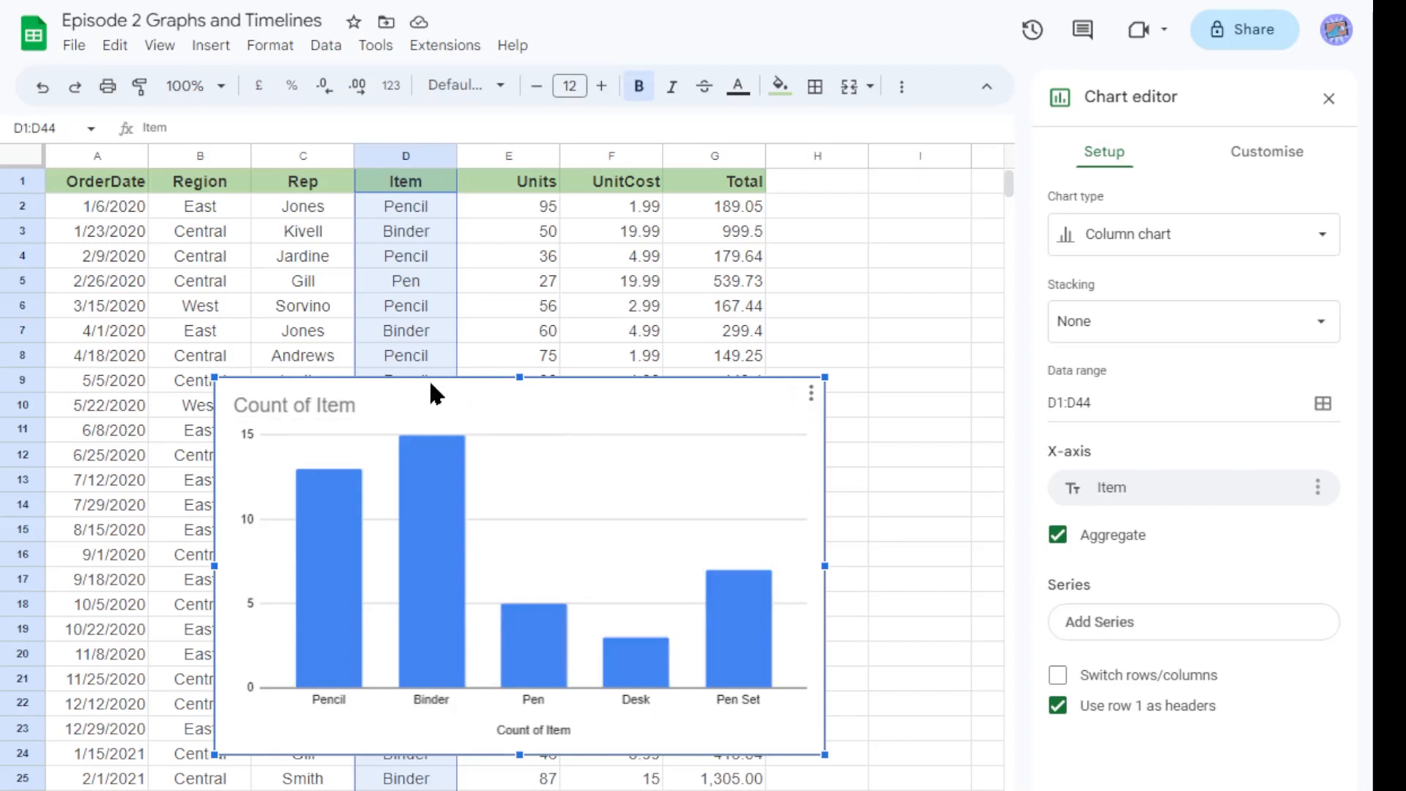
Move the chart so it sits over the data, spanning about rows 7 to 22 from column B.
left_click_drag(431, 383, 574, 369)
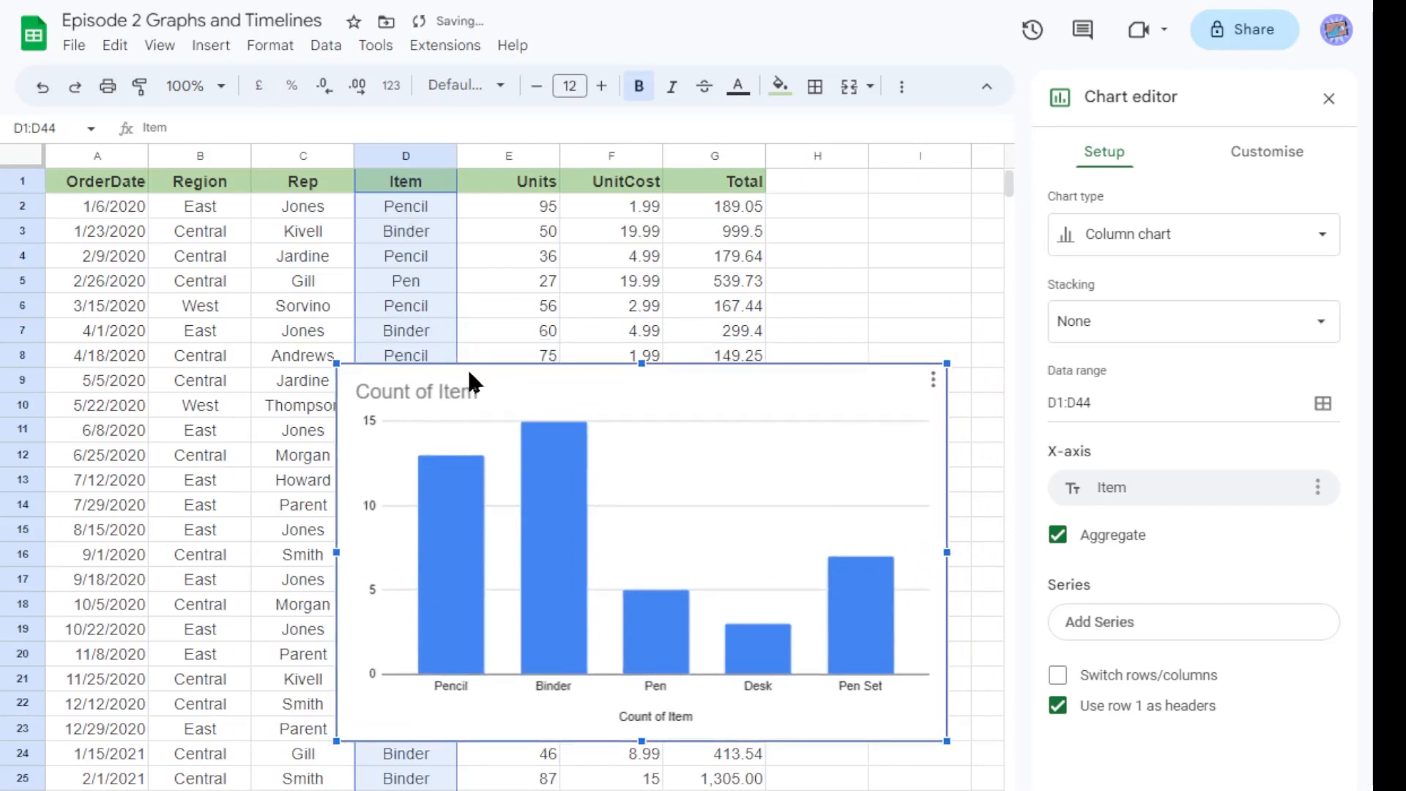
left_click_drag(440, 375, 600, 408)
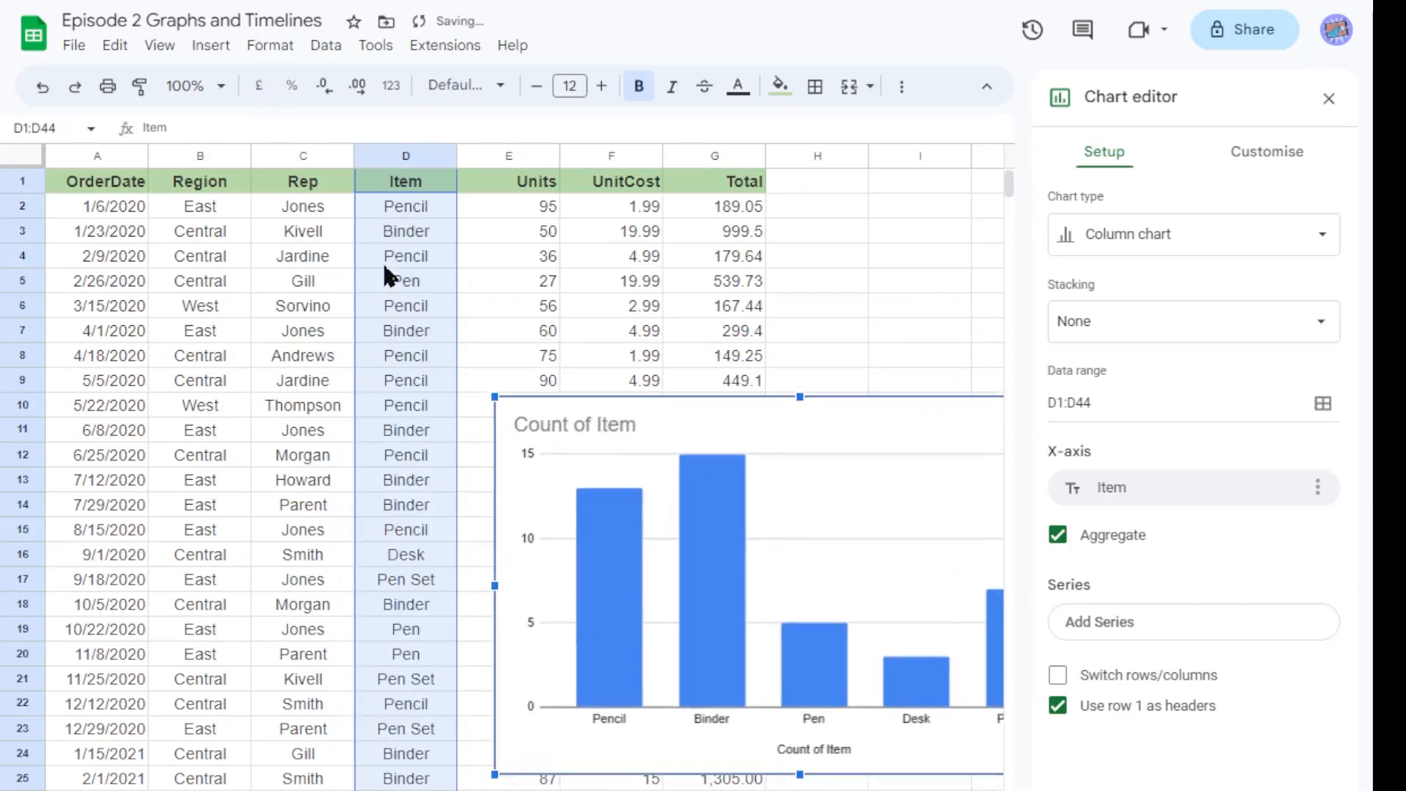
scroll(455, 462, "down", 5)
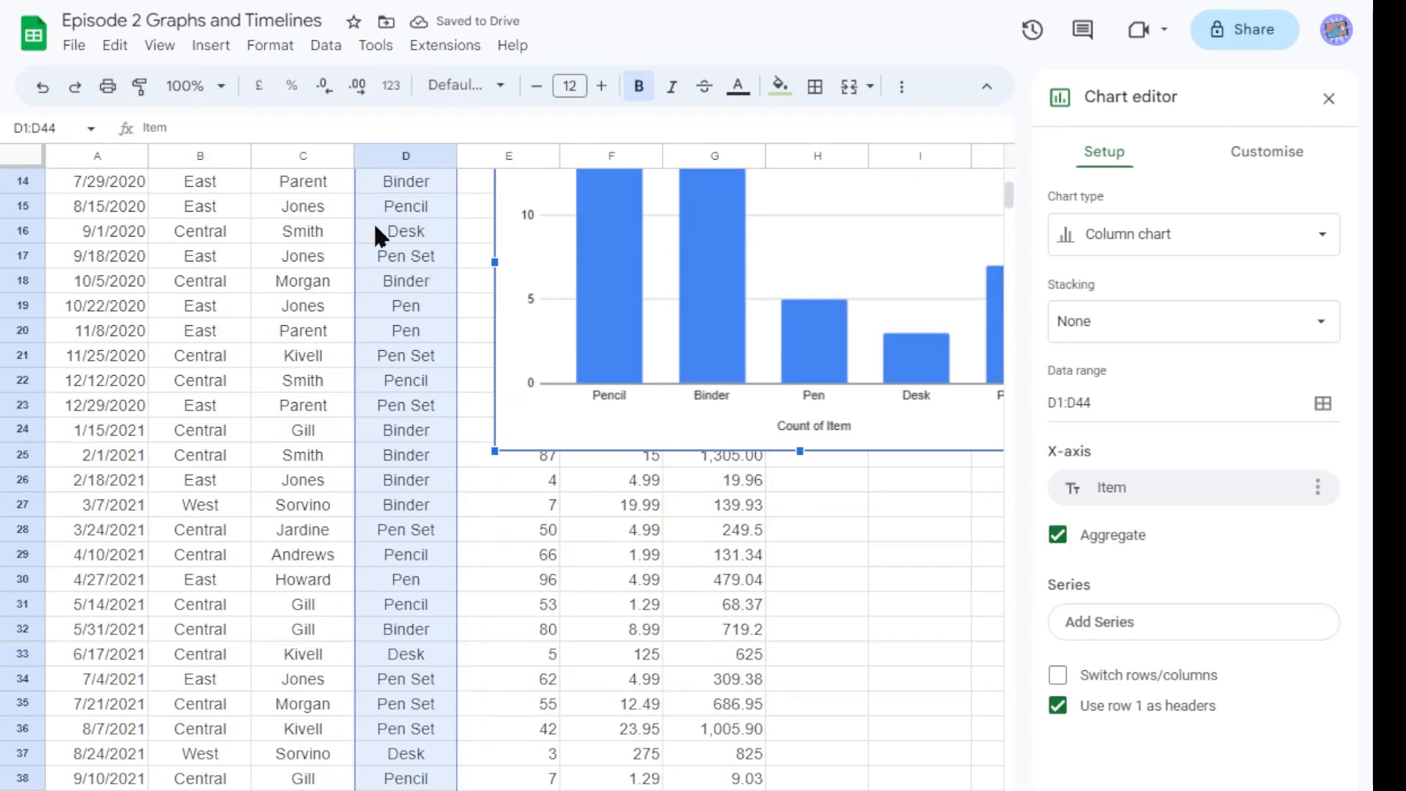
scroll(447, 542, "up", 5)
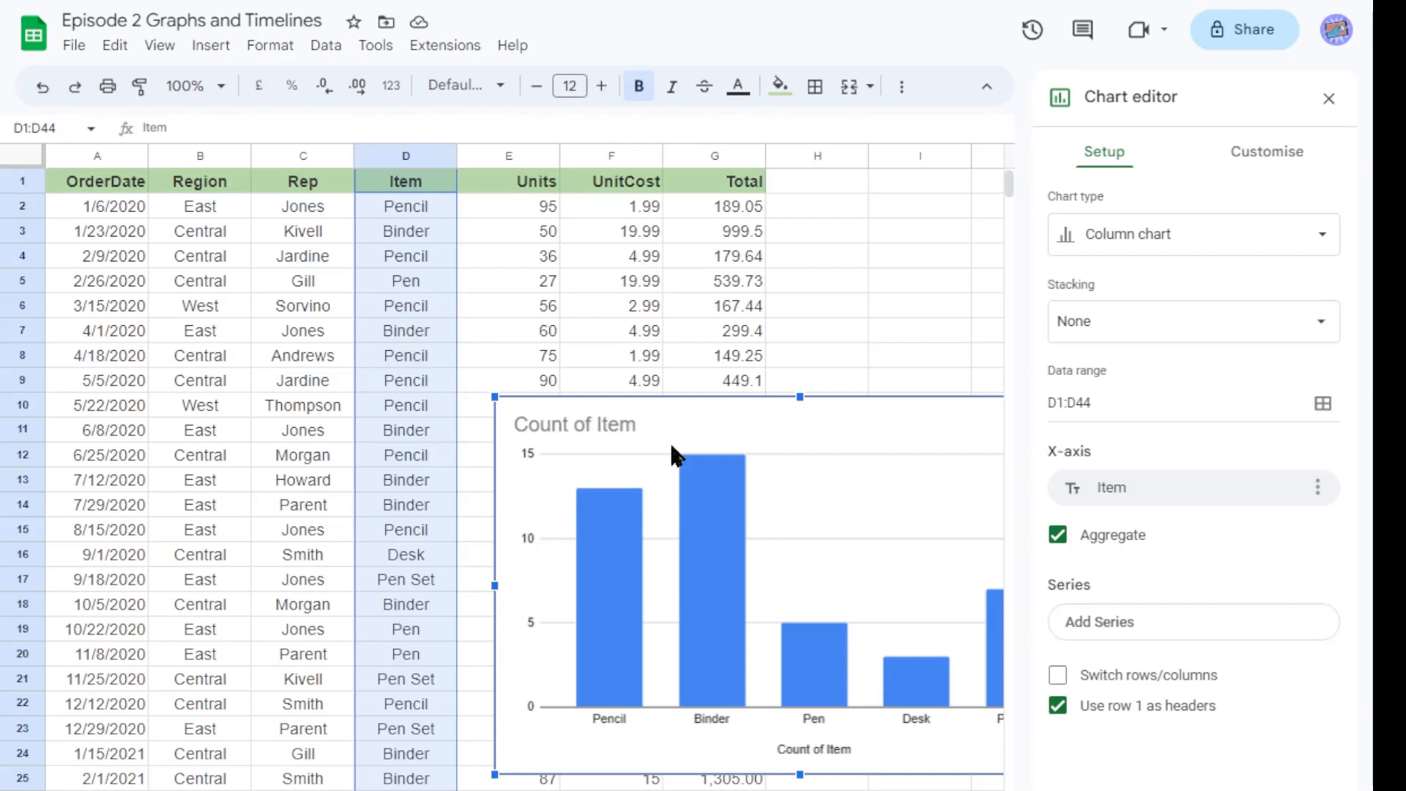
left_click_drag(737, 403, 524, 336)
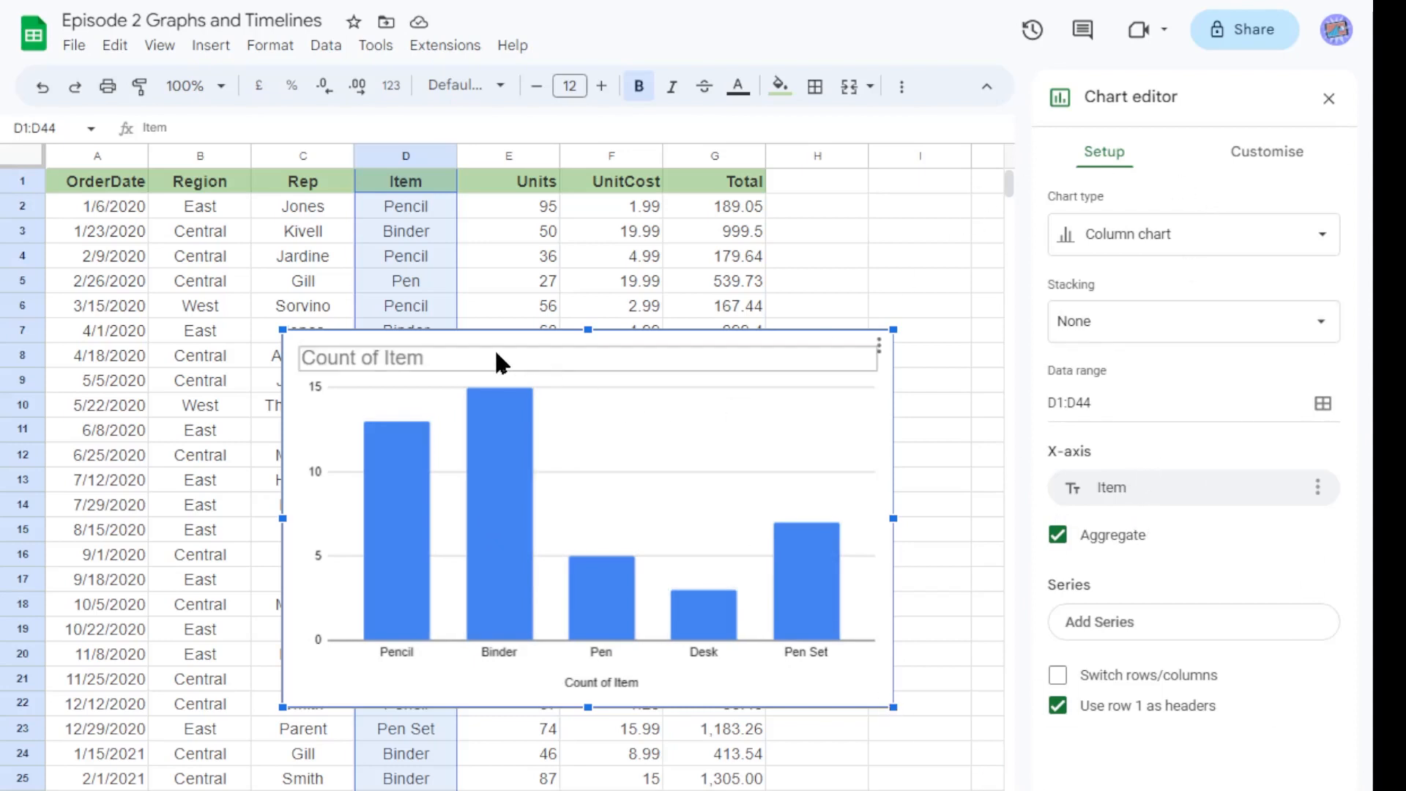
Select the chart title, bars, axis title and axis labels in turn to examine their editor options.
left_click(510, 434)
left_click(420, 352)
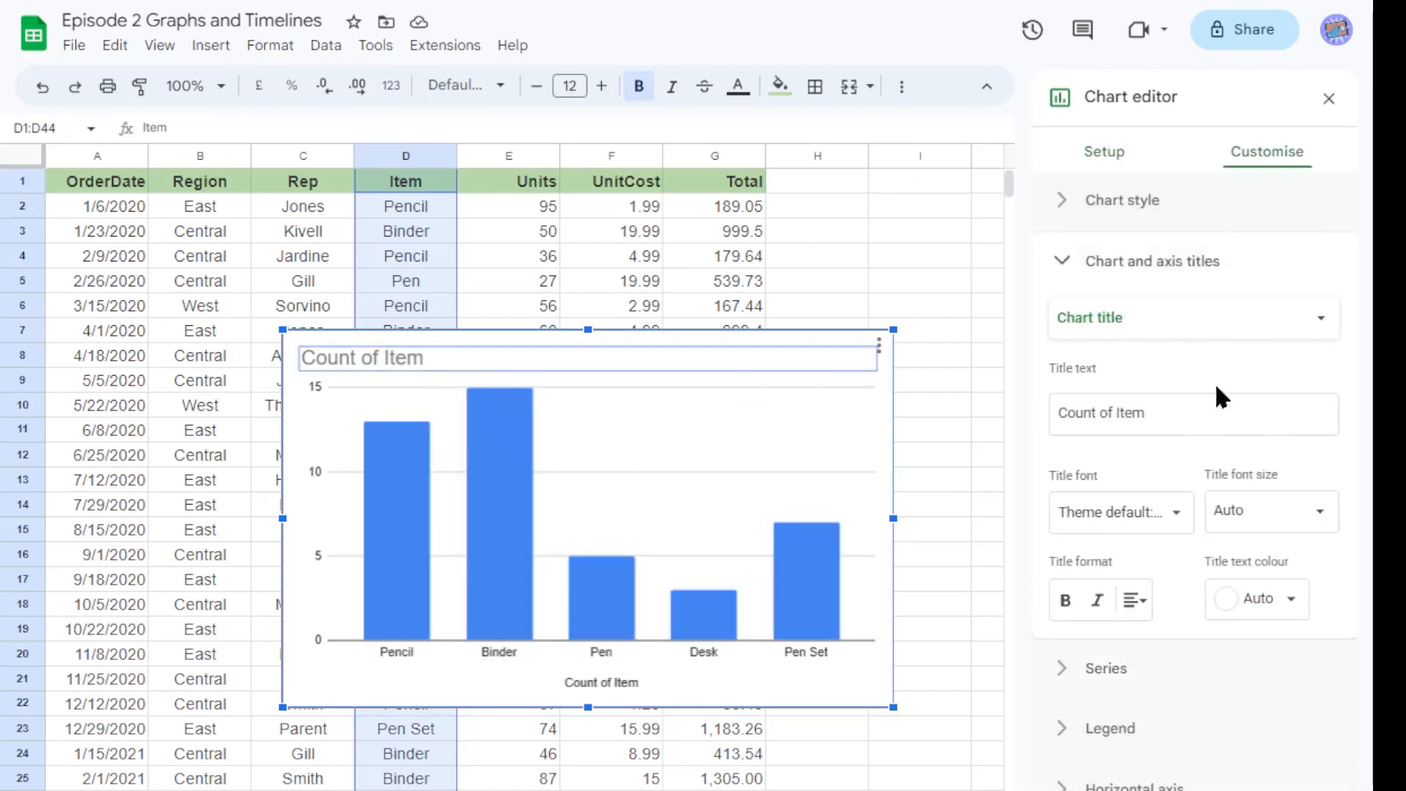
left_click(433, 353)
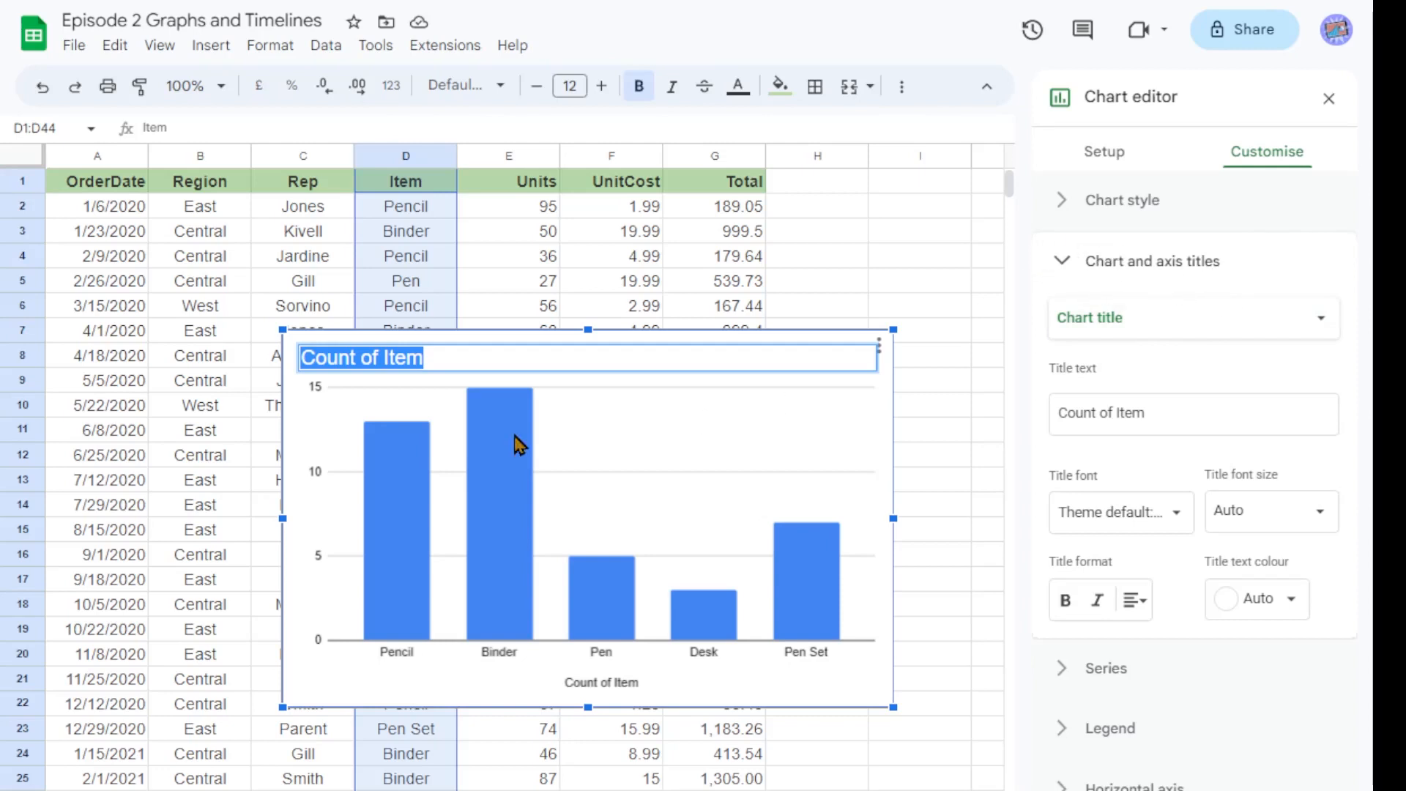
left_click(429, 512)
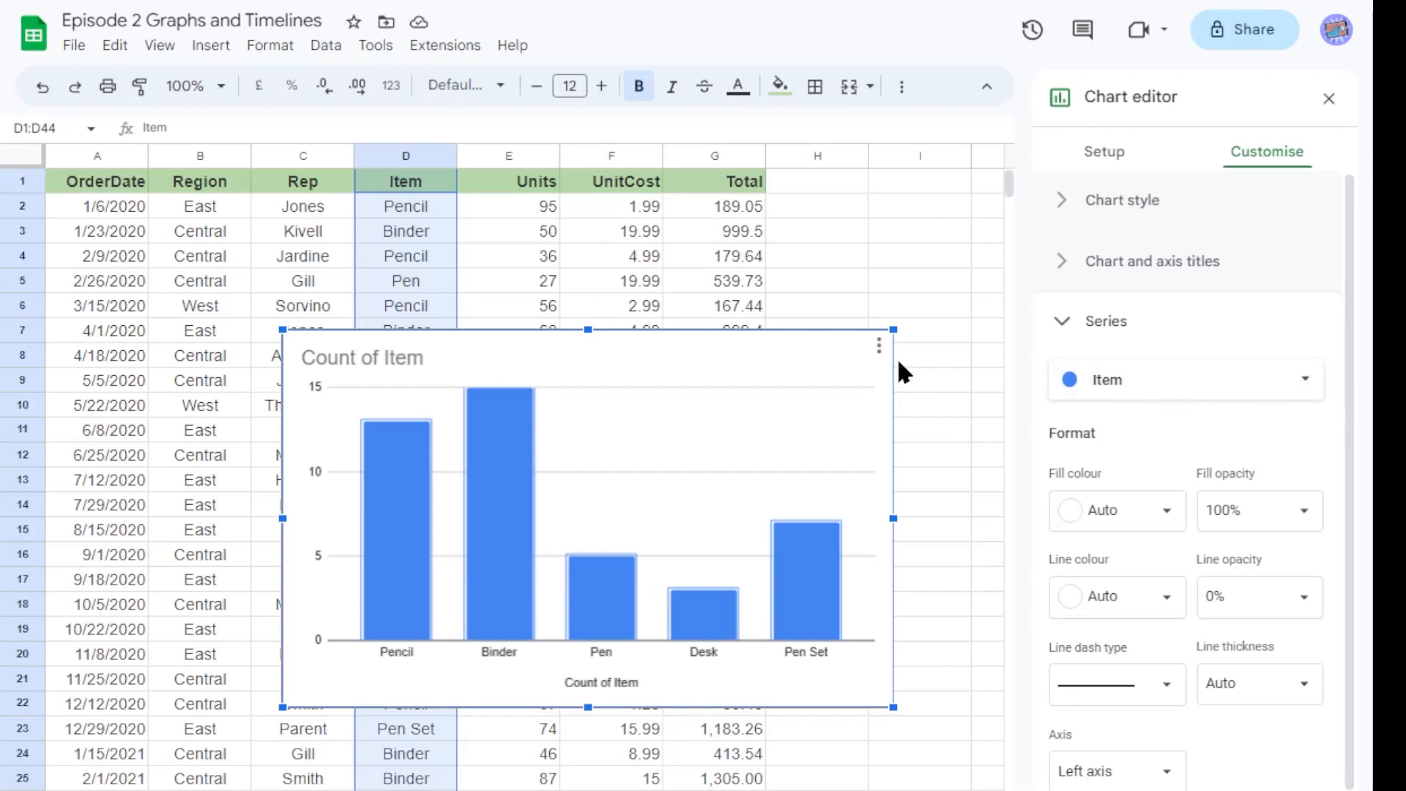
left_click(626, 682)
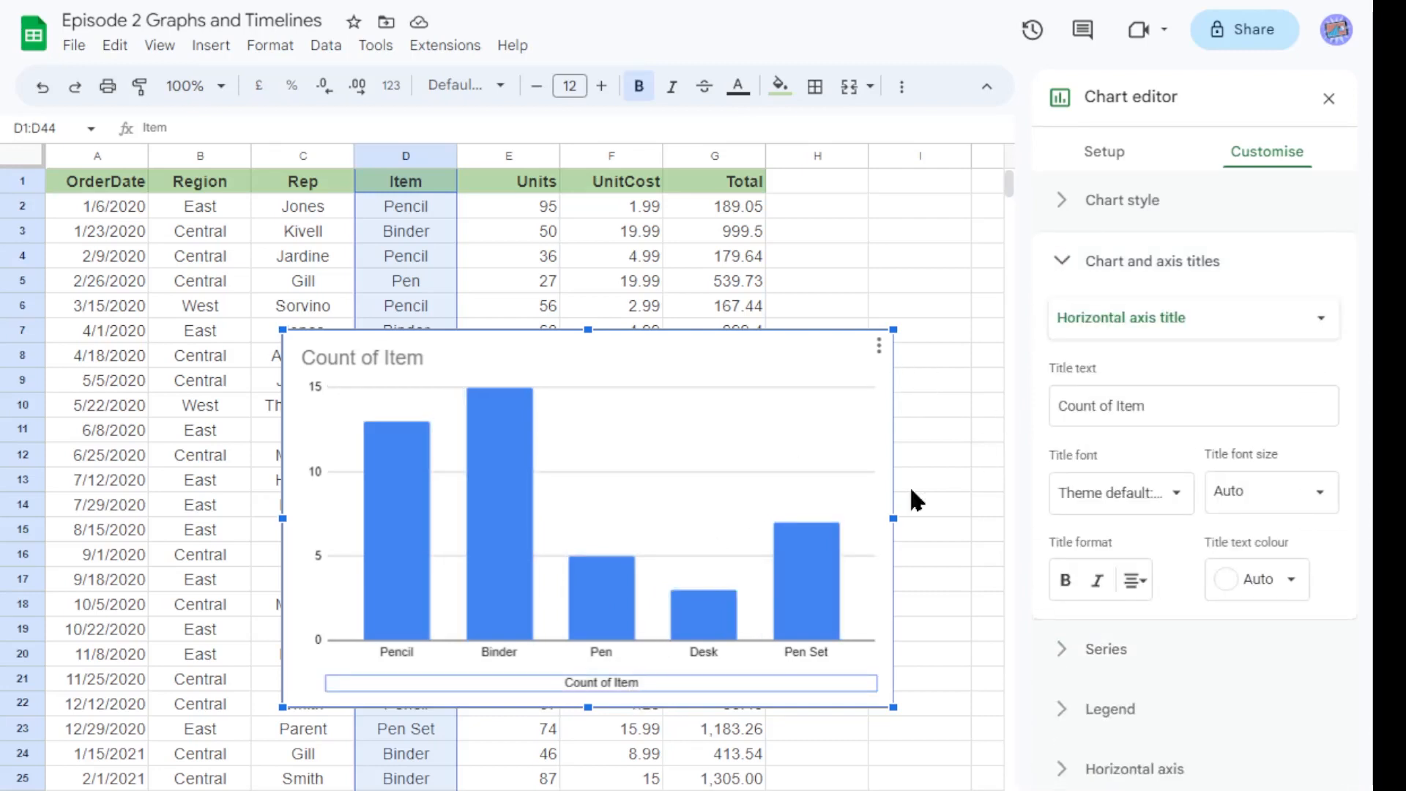
left_click(694, 653)
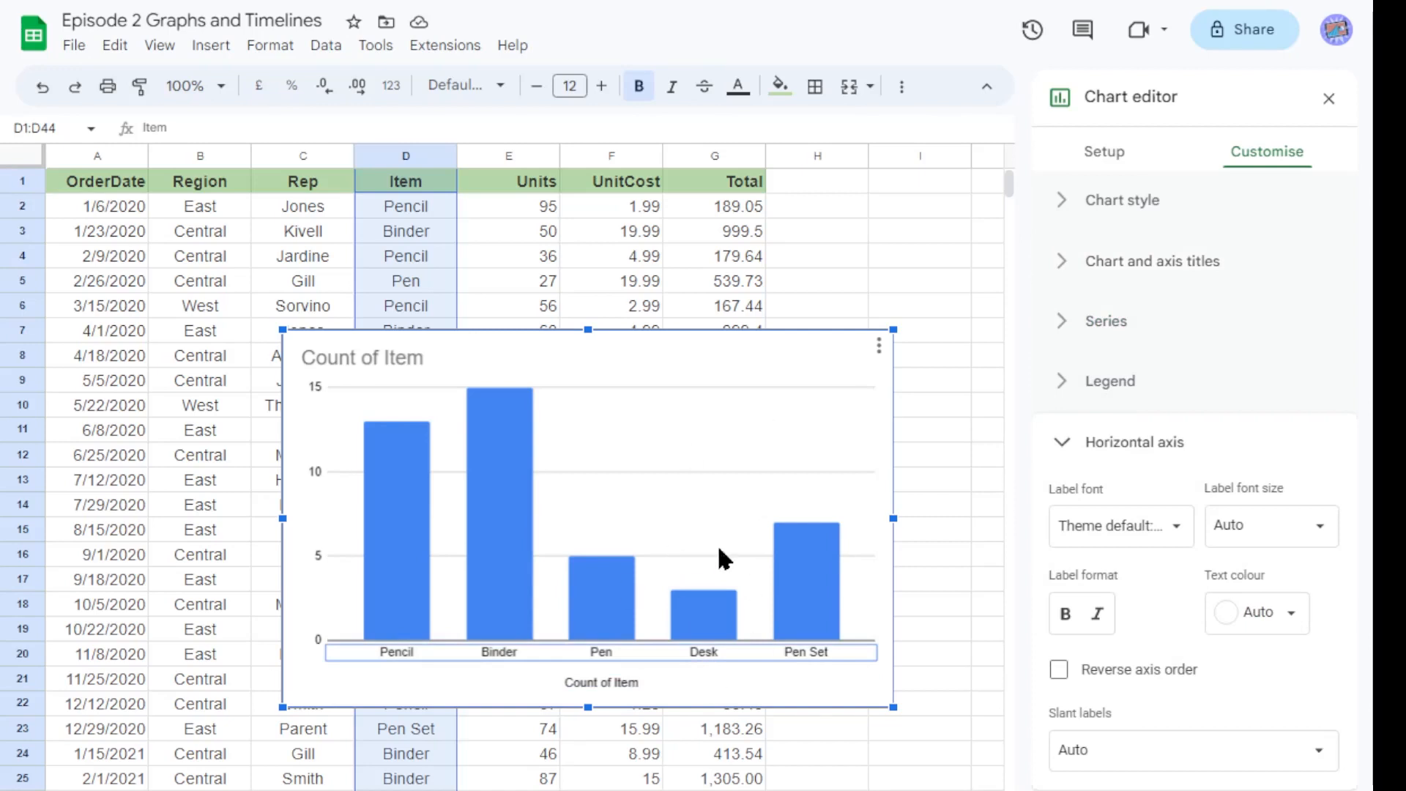
left_click(533, 509)
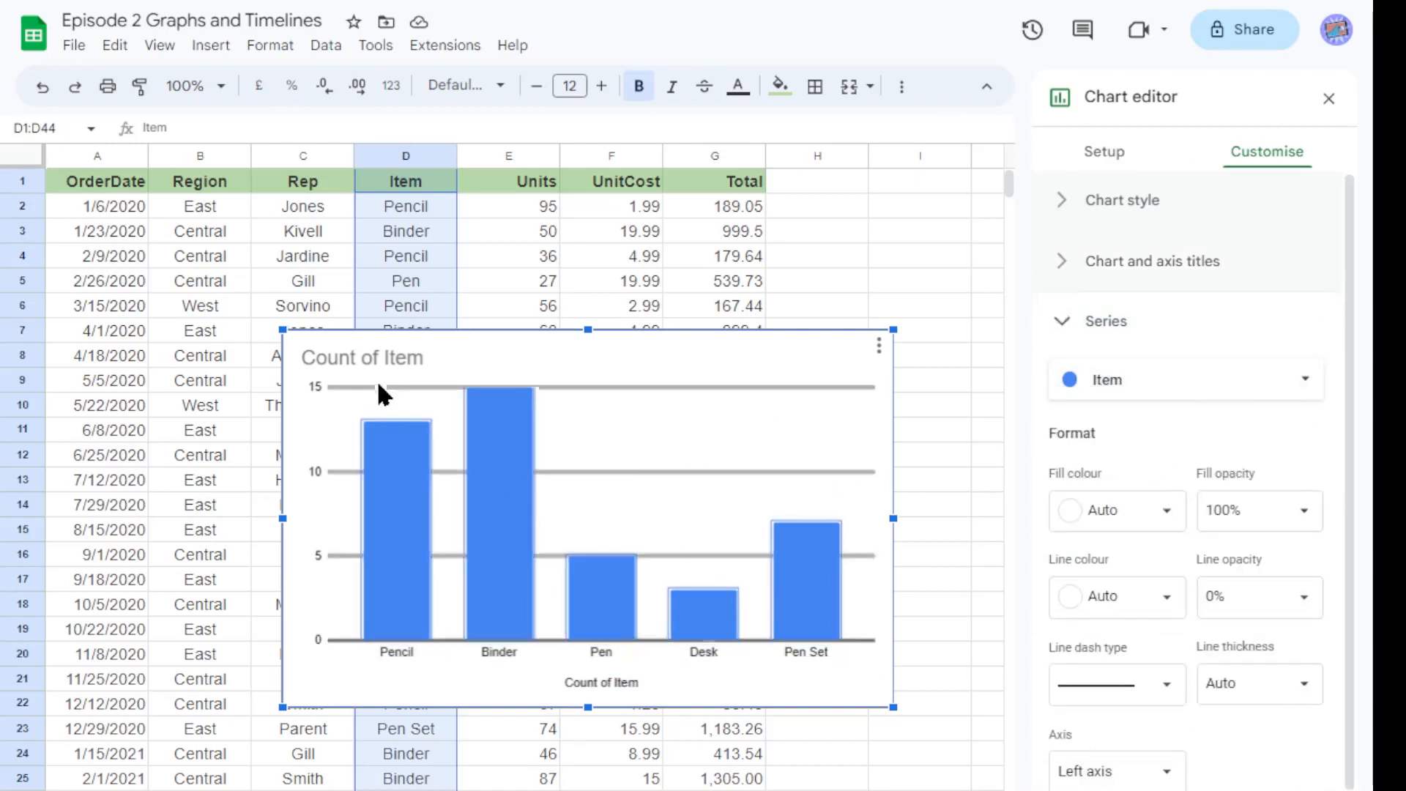
left_click(381, 355)
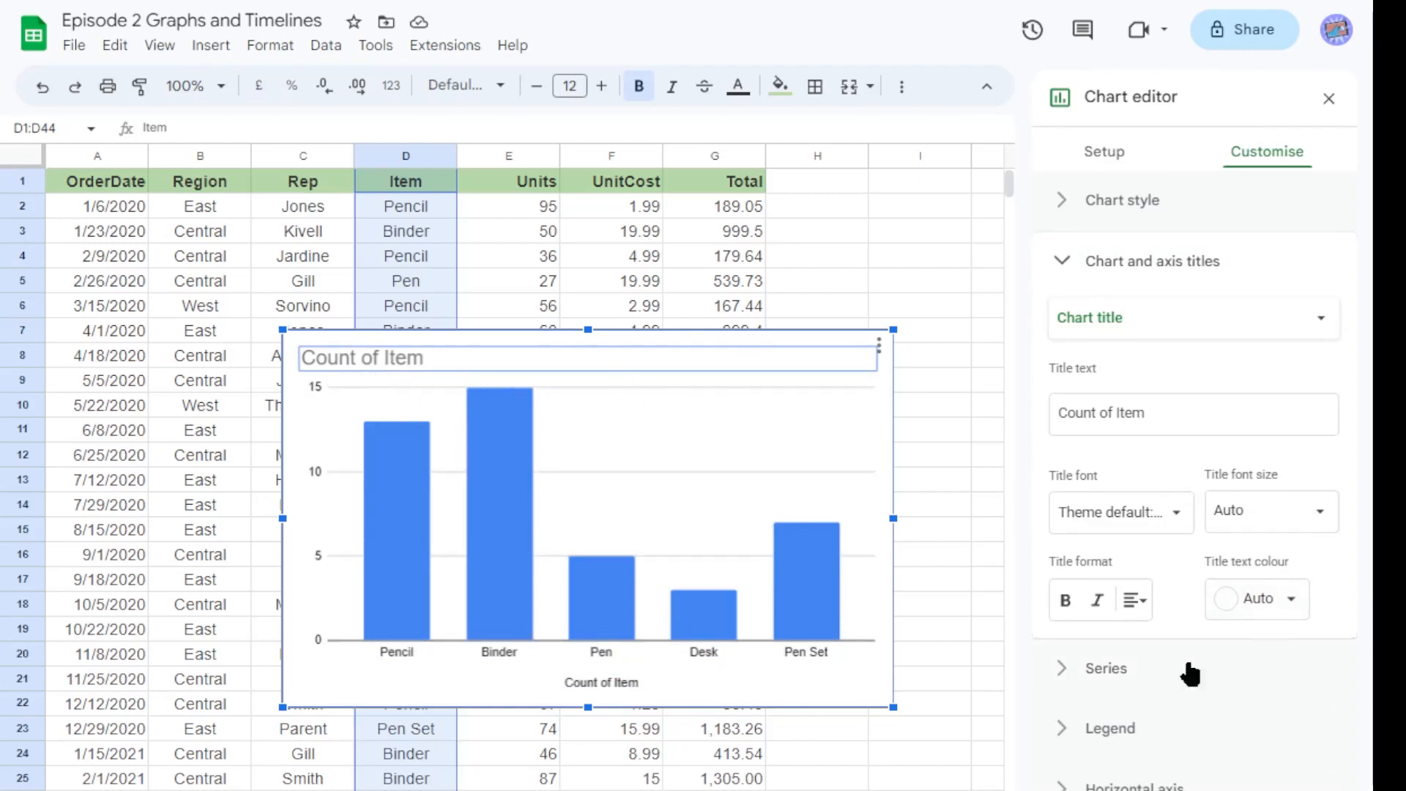
left_click(423, 511)
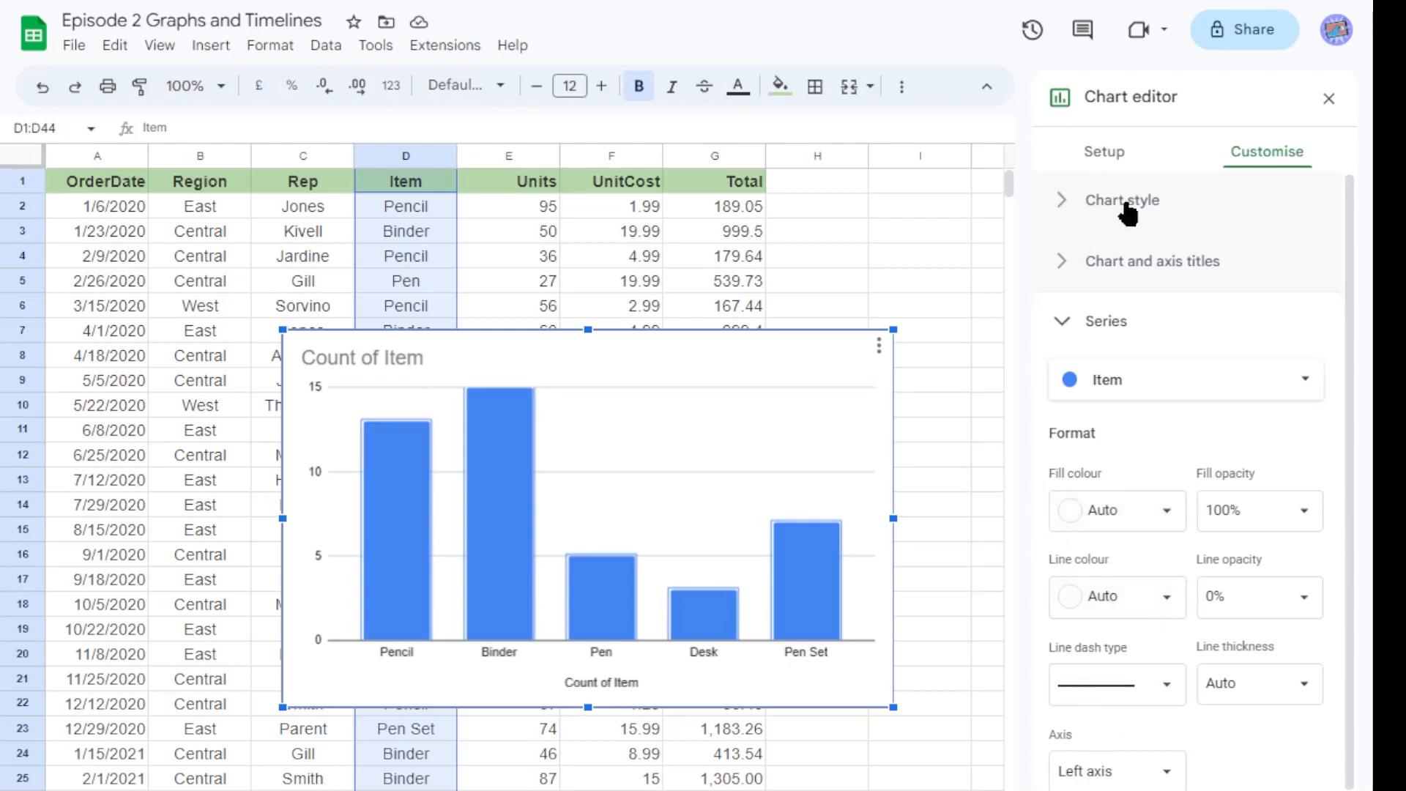
Open the chart style section and view the background colour palette.
left_click(1071, 212)
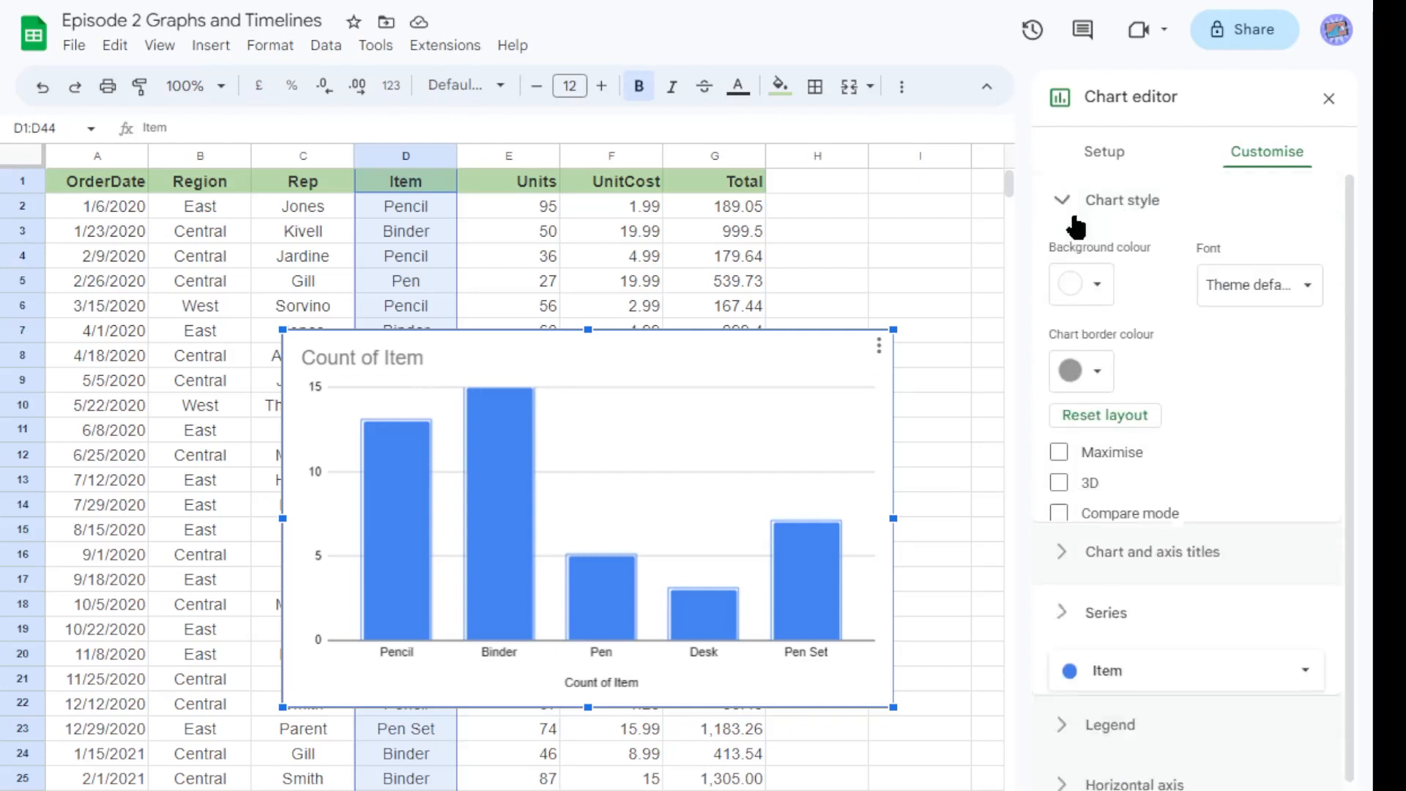
left_click(1087, 284)
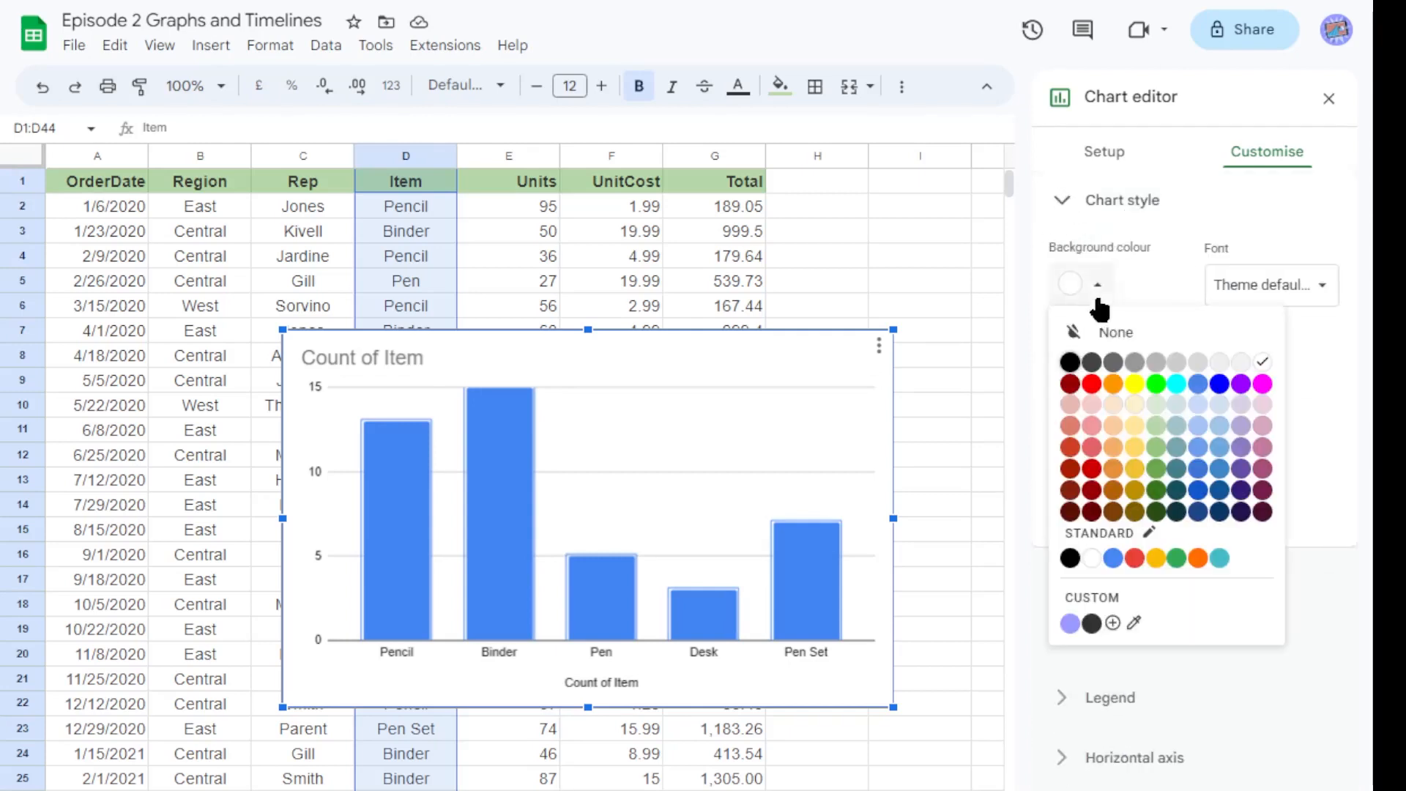
left_click(1170, 252)
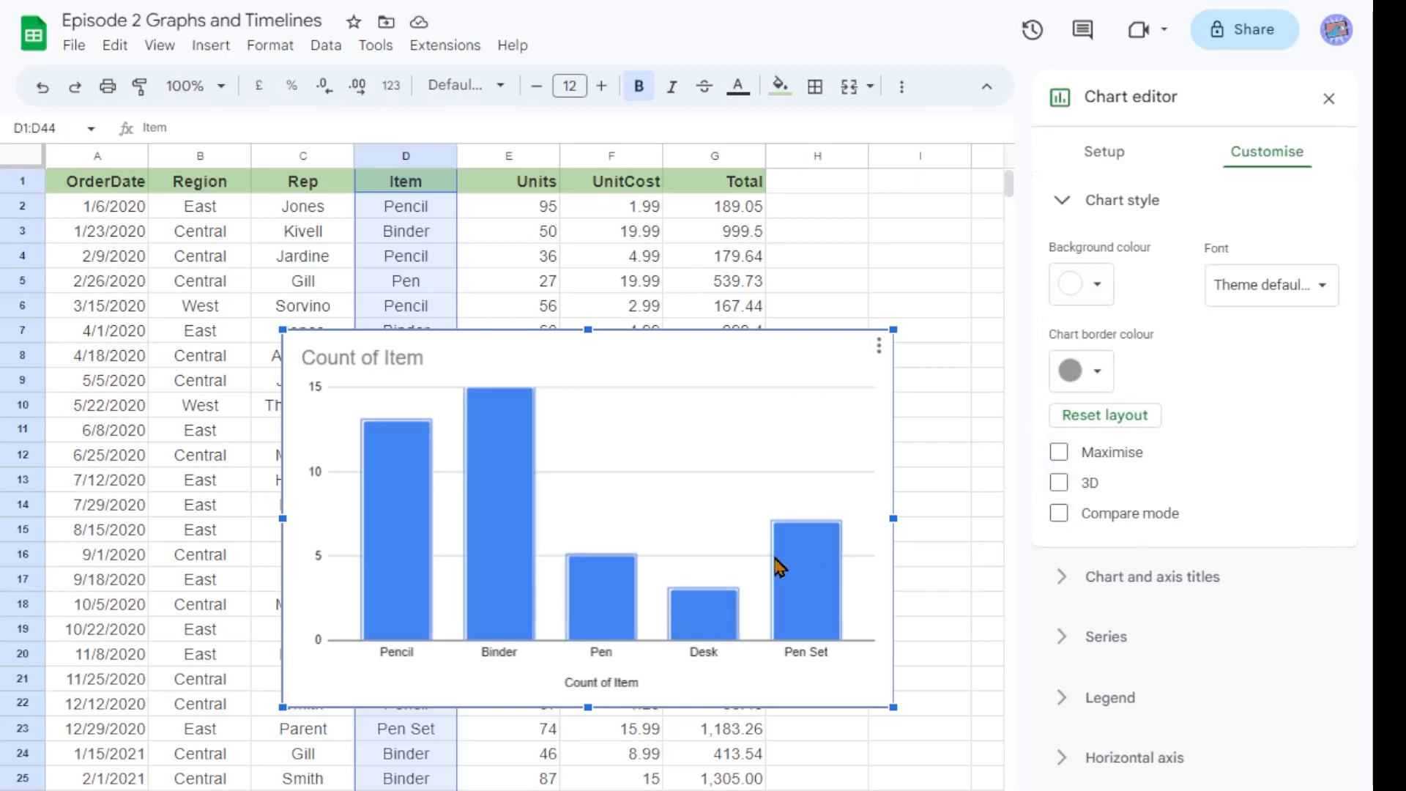
Switch the Maximise and 3D chart style options on and off again.
left_click(1059, 453)
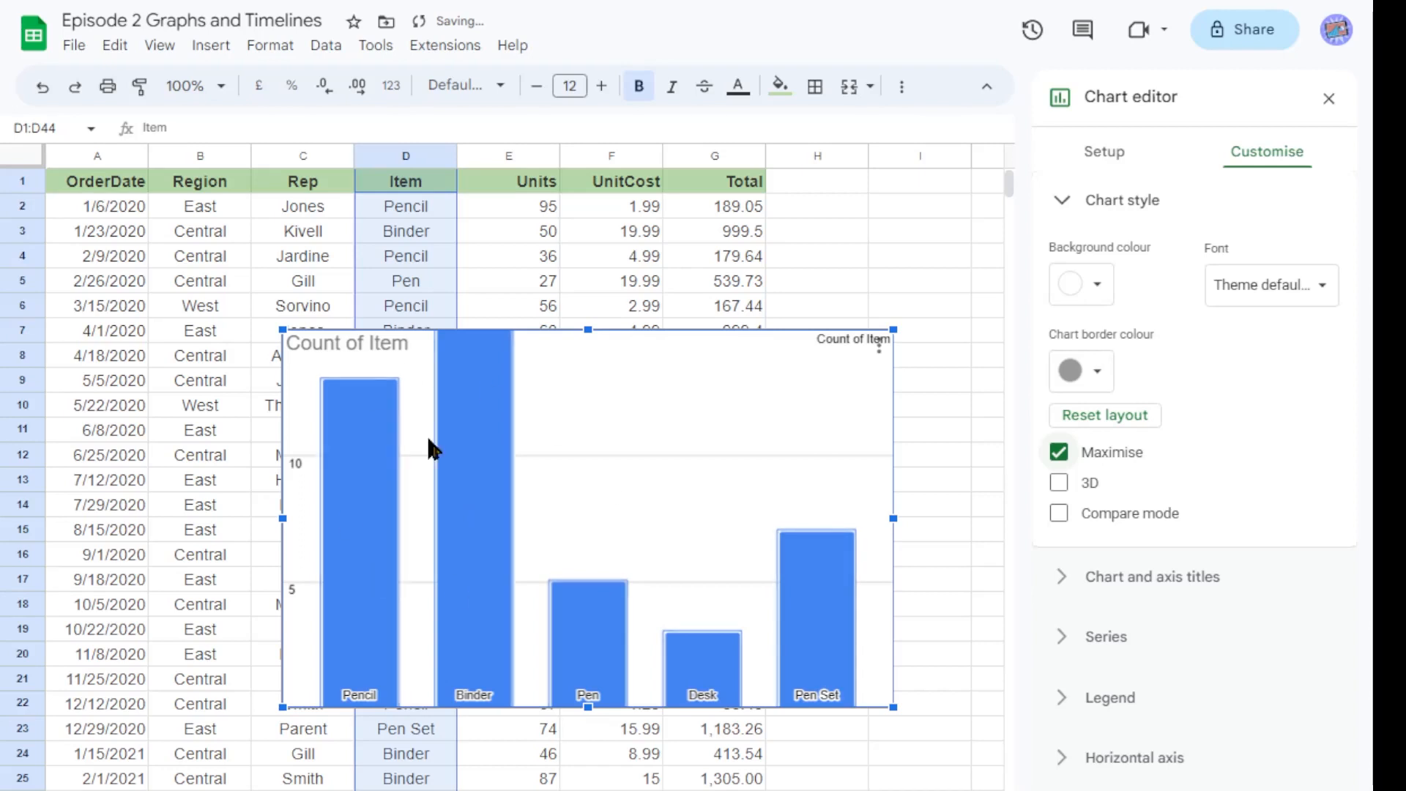
left_click(1059, 458)
left_click(1060, 486)
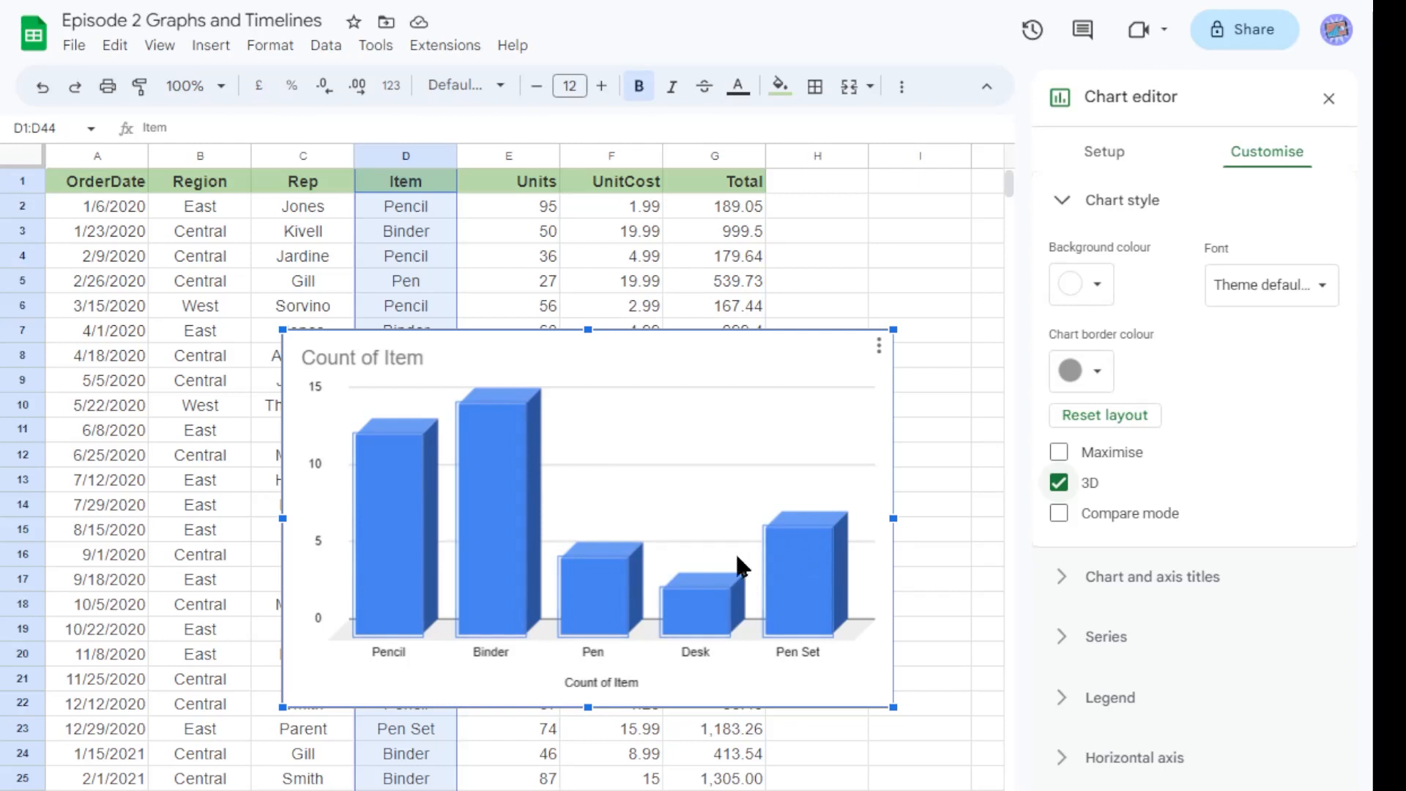
left_click(1058, 484)
Switch Compare mode and the 3D style on and off again.
left_click(1065, 520)
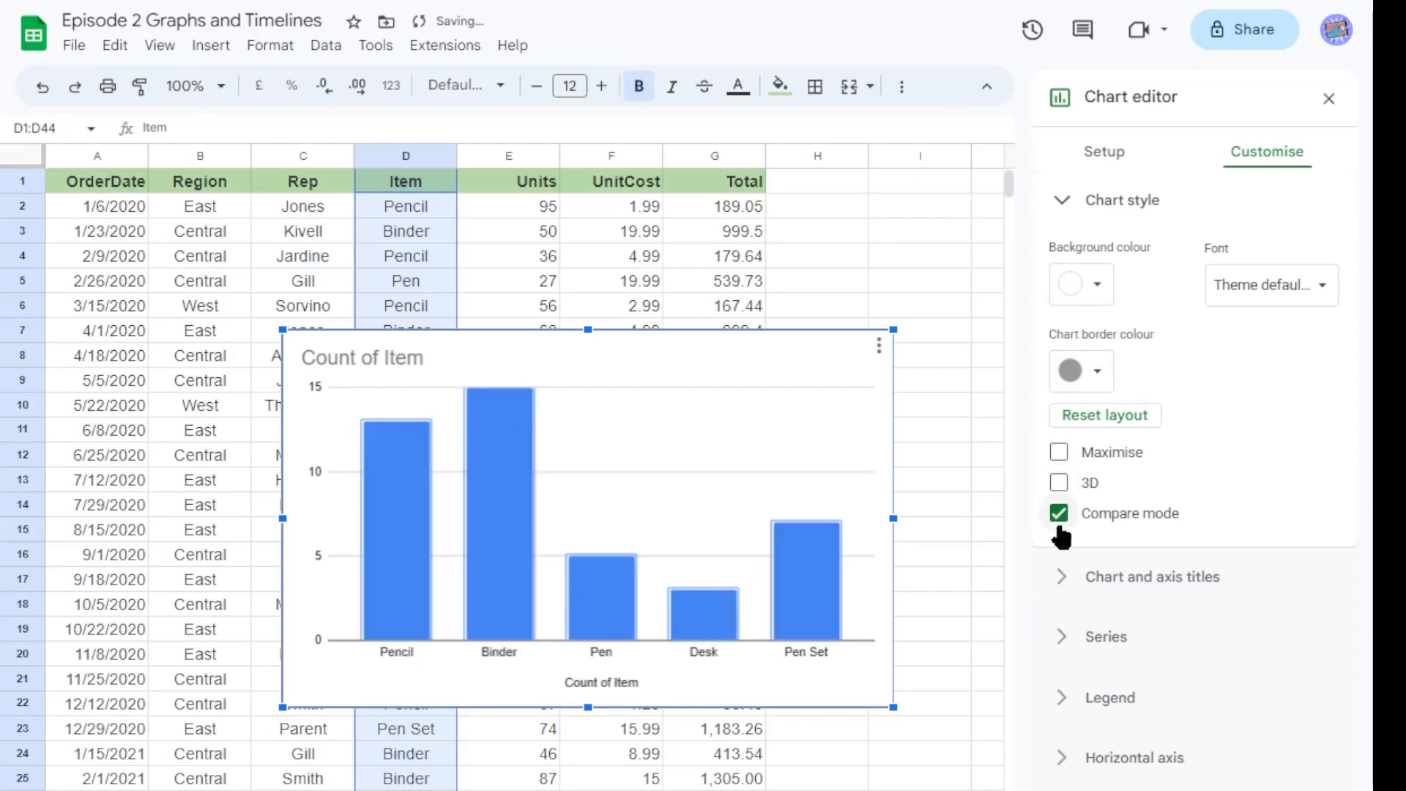
left_click(1060, 529)
left_click(1060, 529)
left_click(1061, 528)
left_click(1060, 529)
left_click(1061, 528)
left_click(1059, 483)
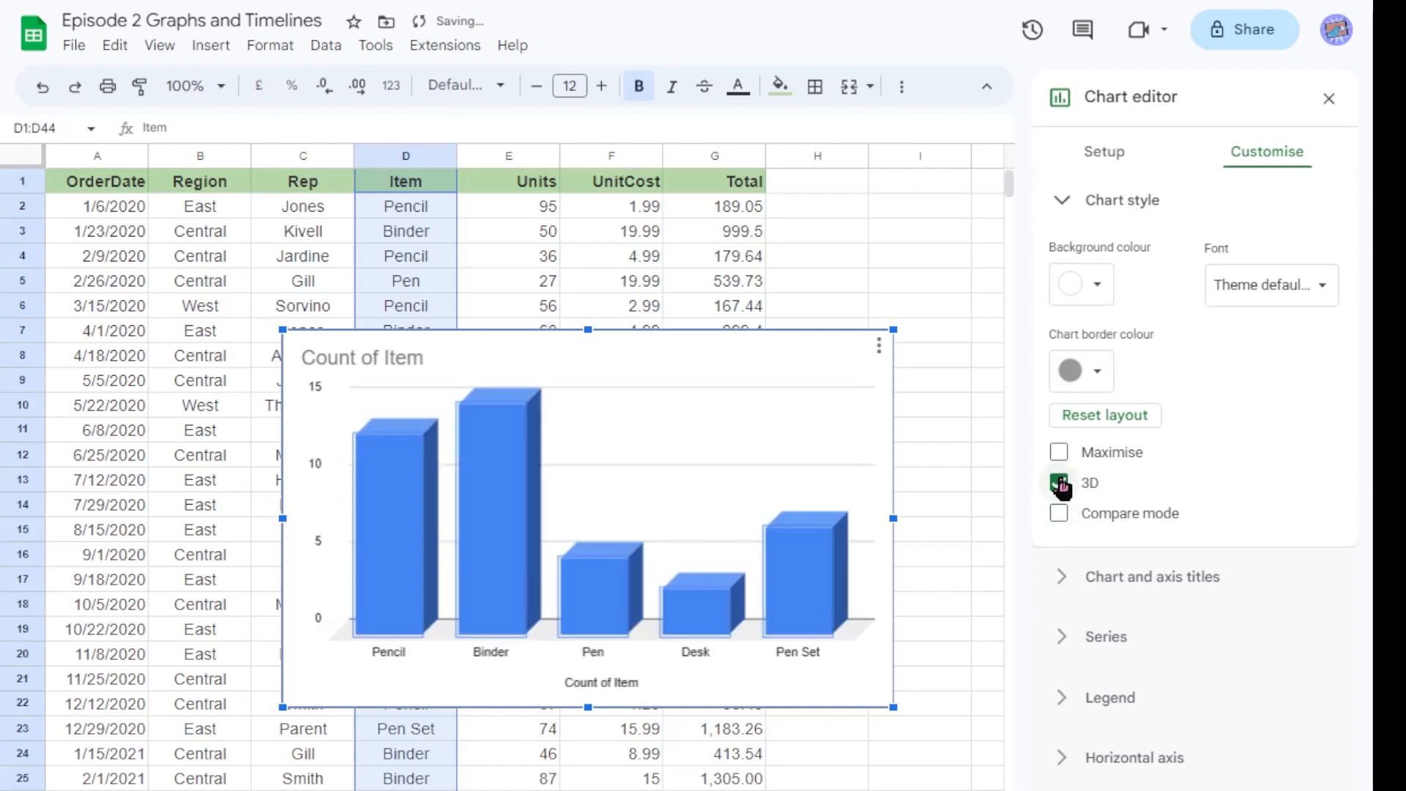
left_click(1059, 483)
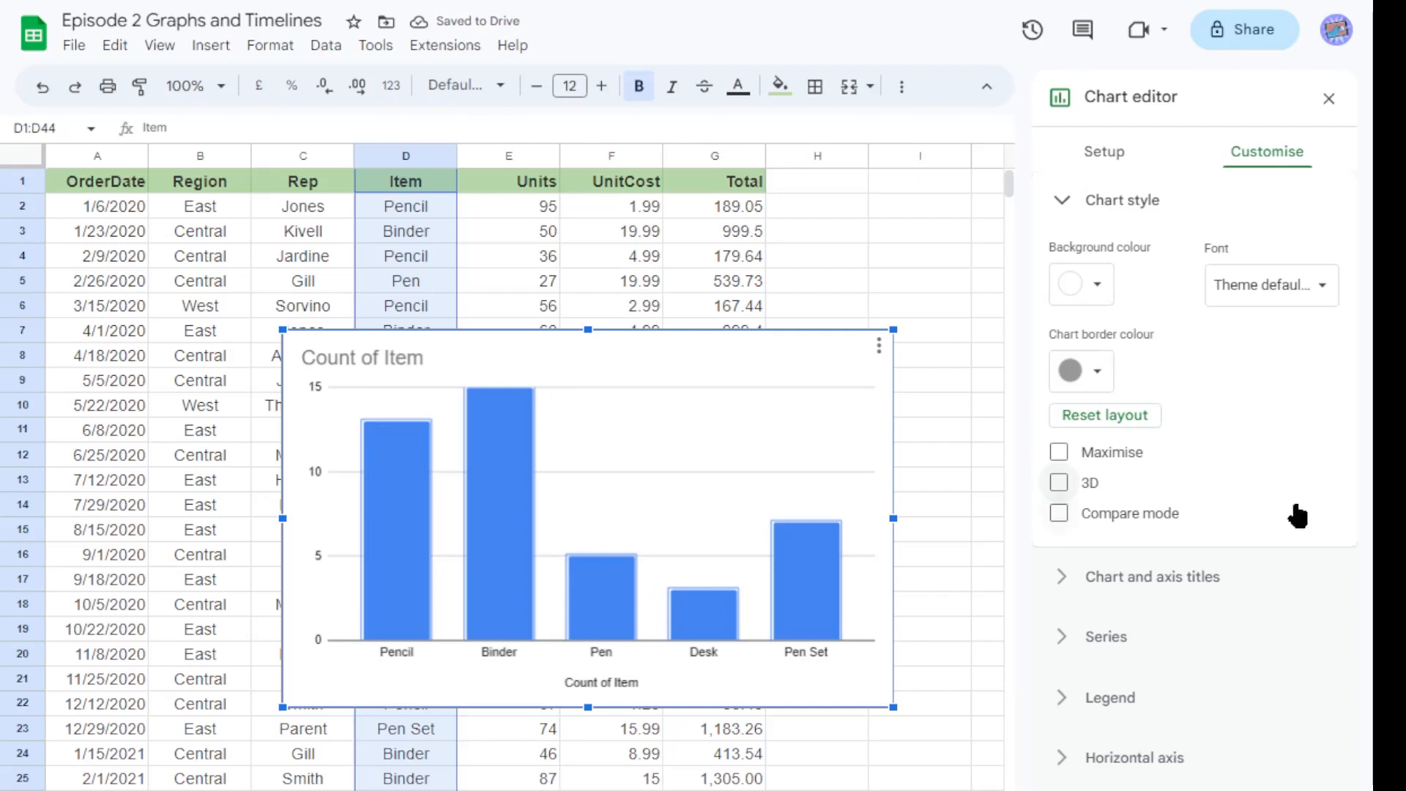
Change the chart type to Pie chart.
left_click(1121, 157)
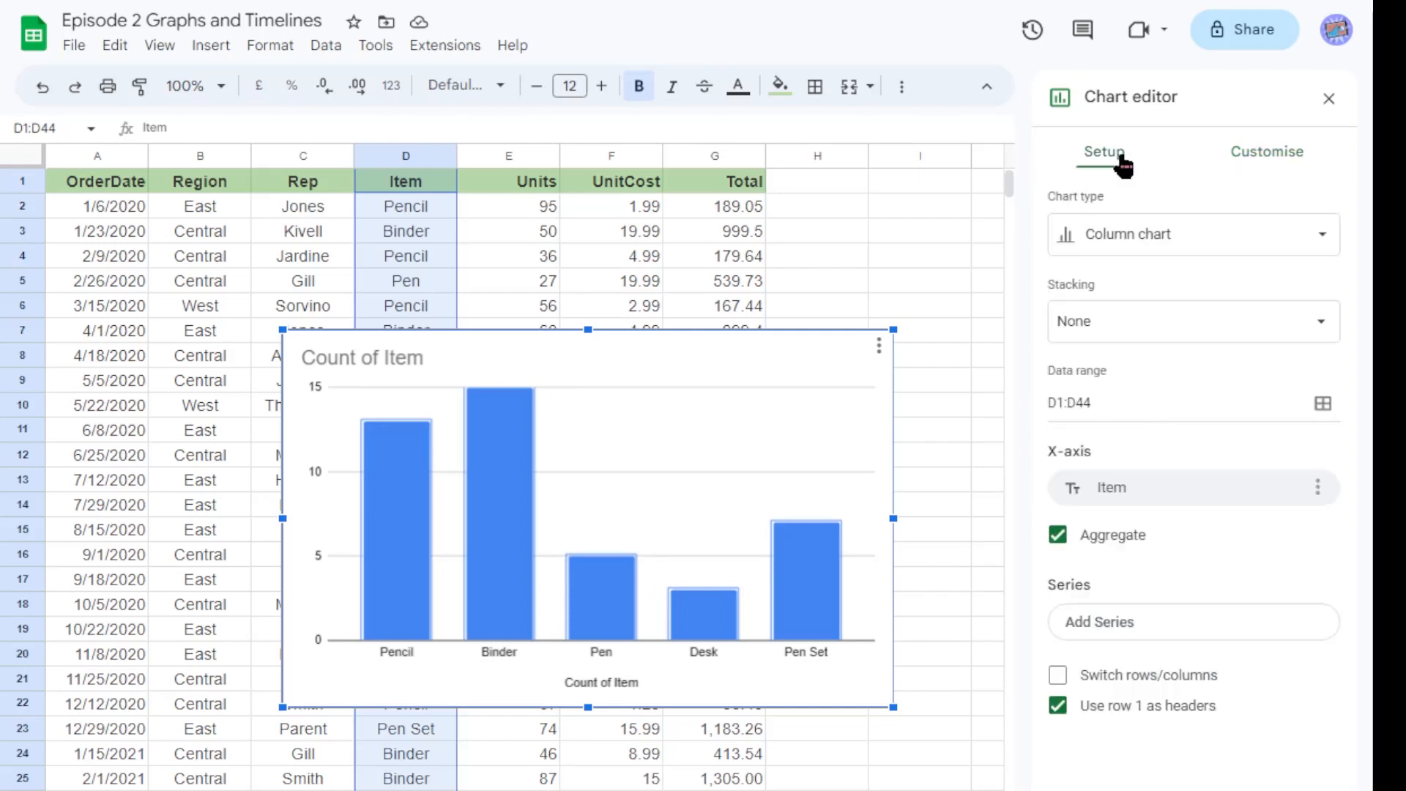
left_click(1214, 229)
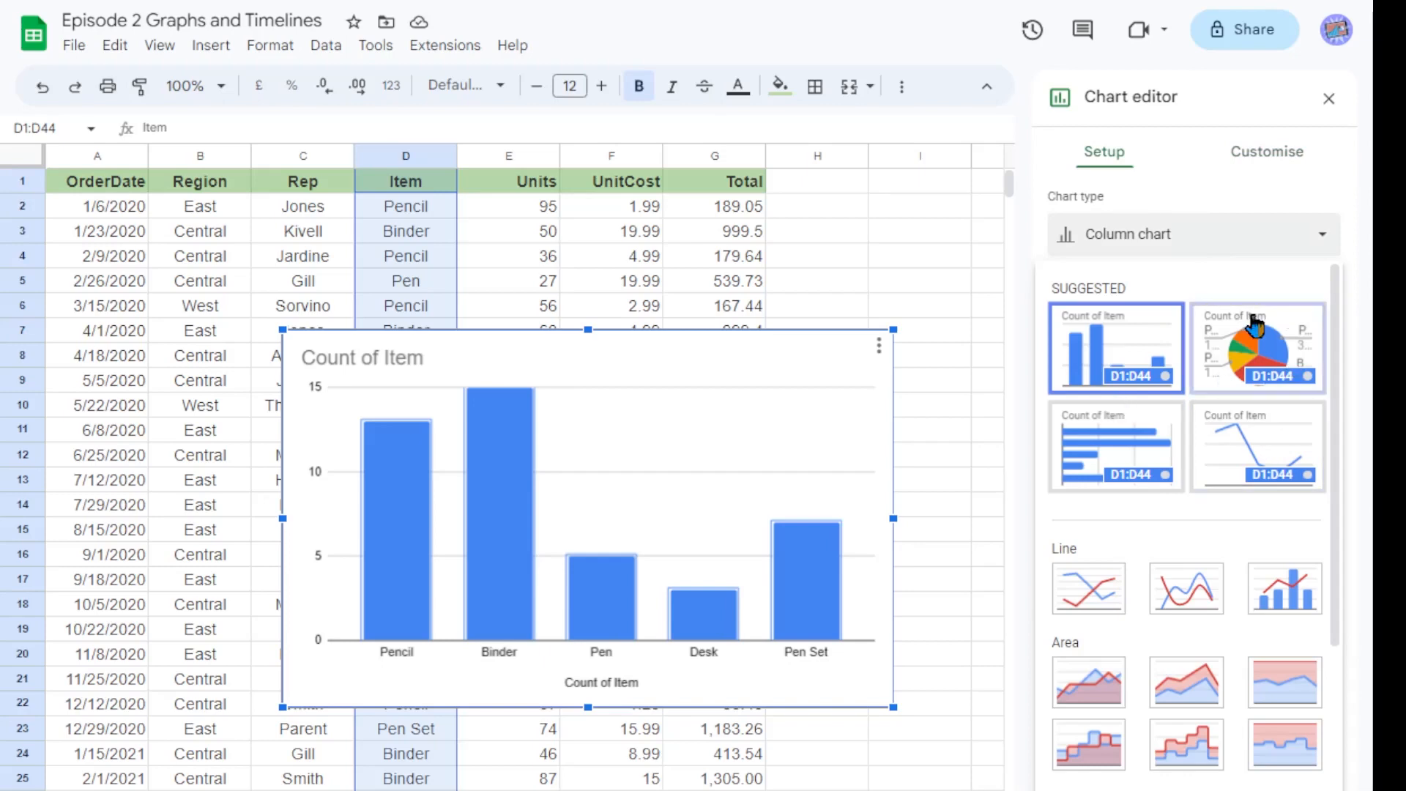
scroll(1214, 754, "down", 5)
scroll(1212, 533, "up", 5)
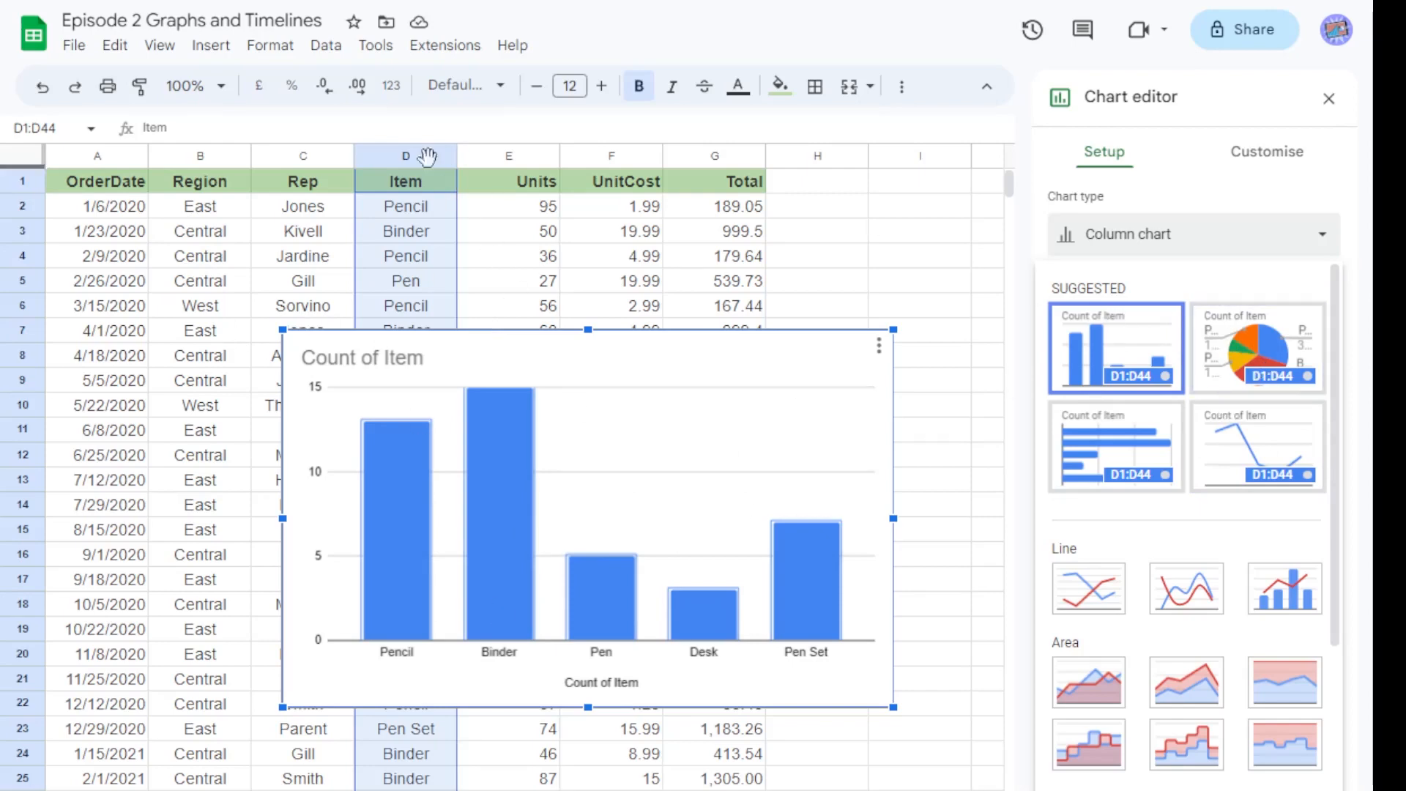
left_click(1229, 358)
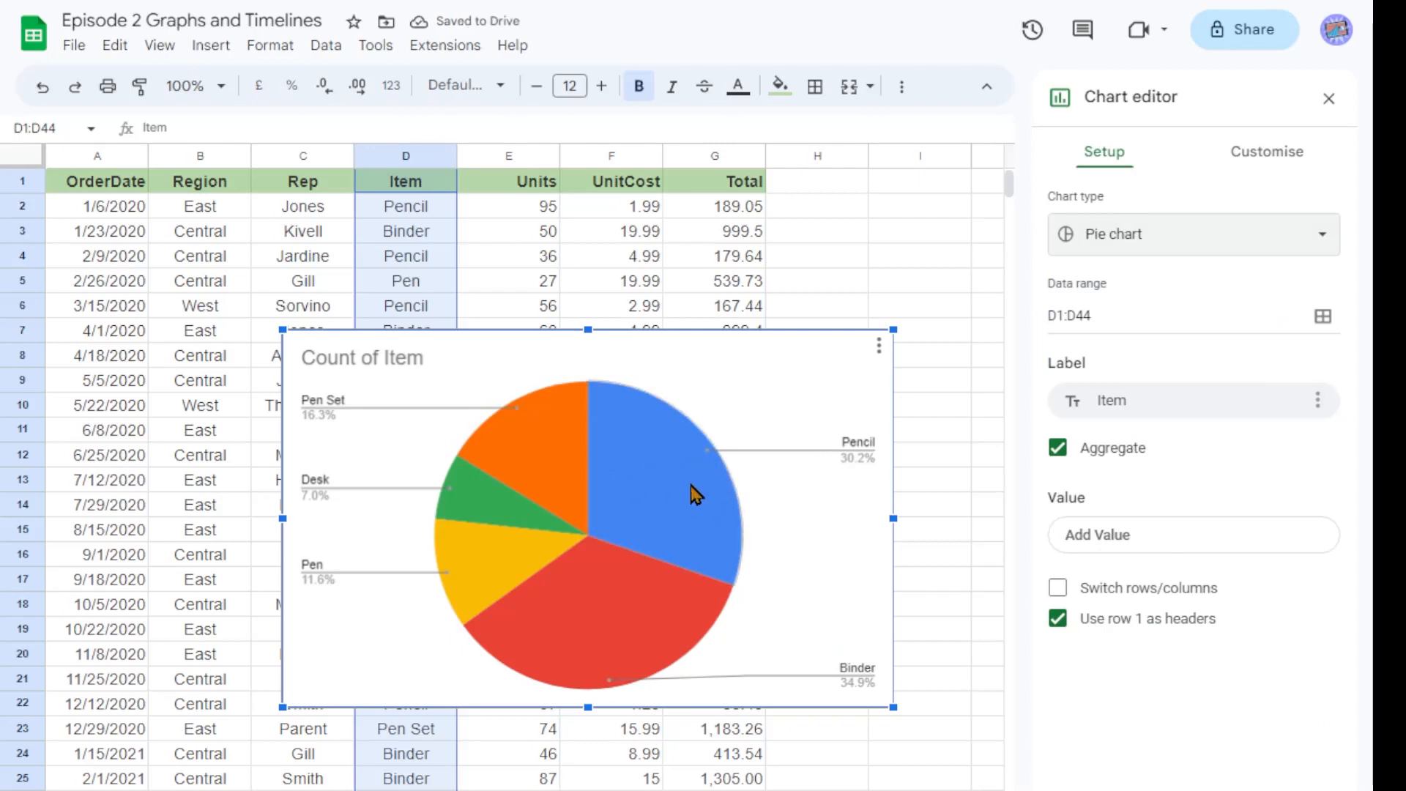
Select the Binder pie slice to open its slice options.
double_click(694, 490)
left_click(665, 628)
left_click(684, 462)
left_click(644, 628)
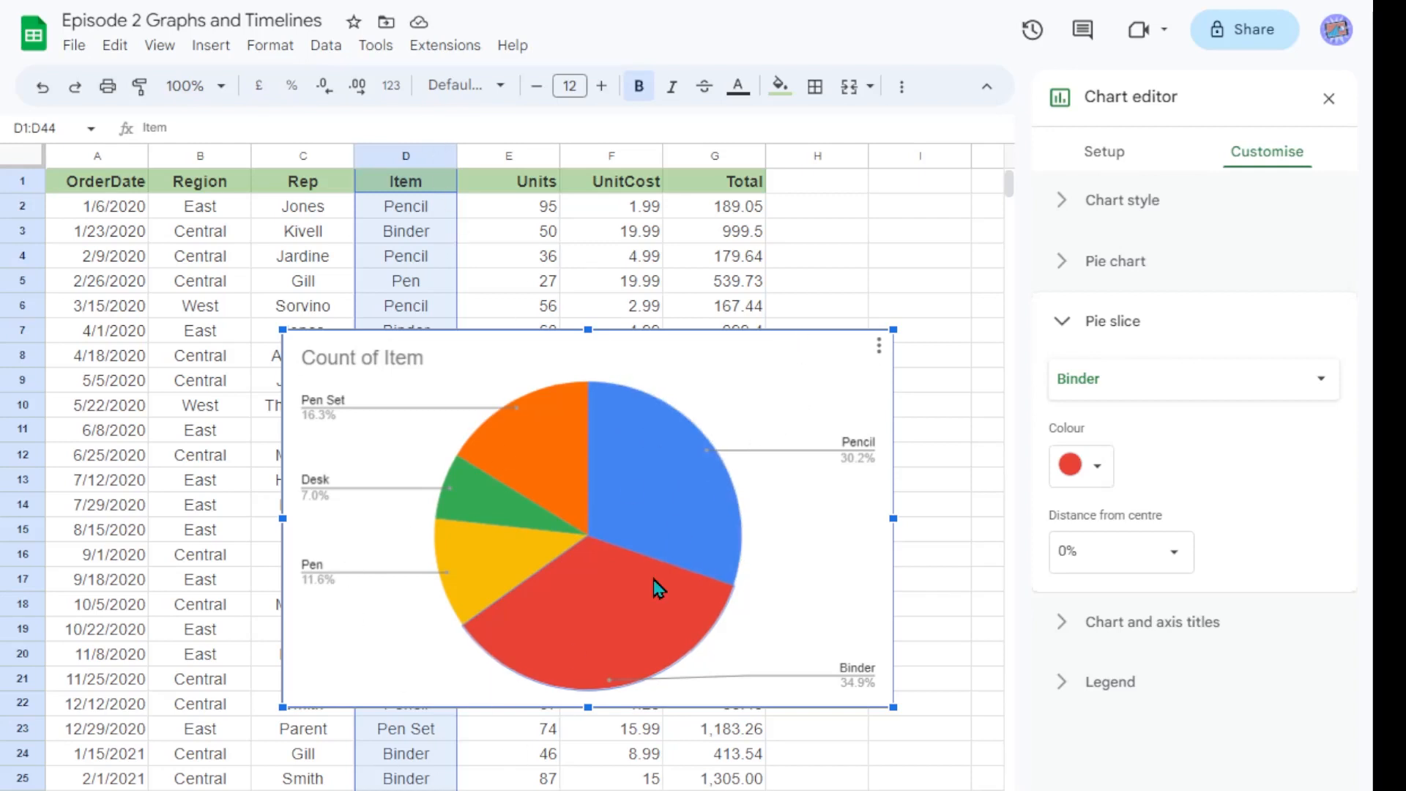
Try to delete the selected chart plot area, then deselect the chart.
left_click(762, 388)
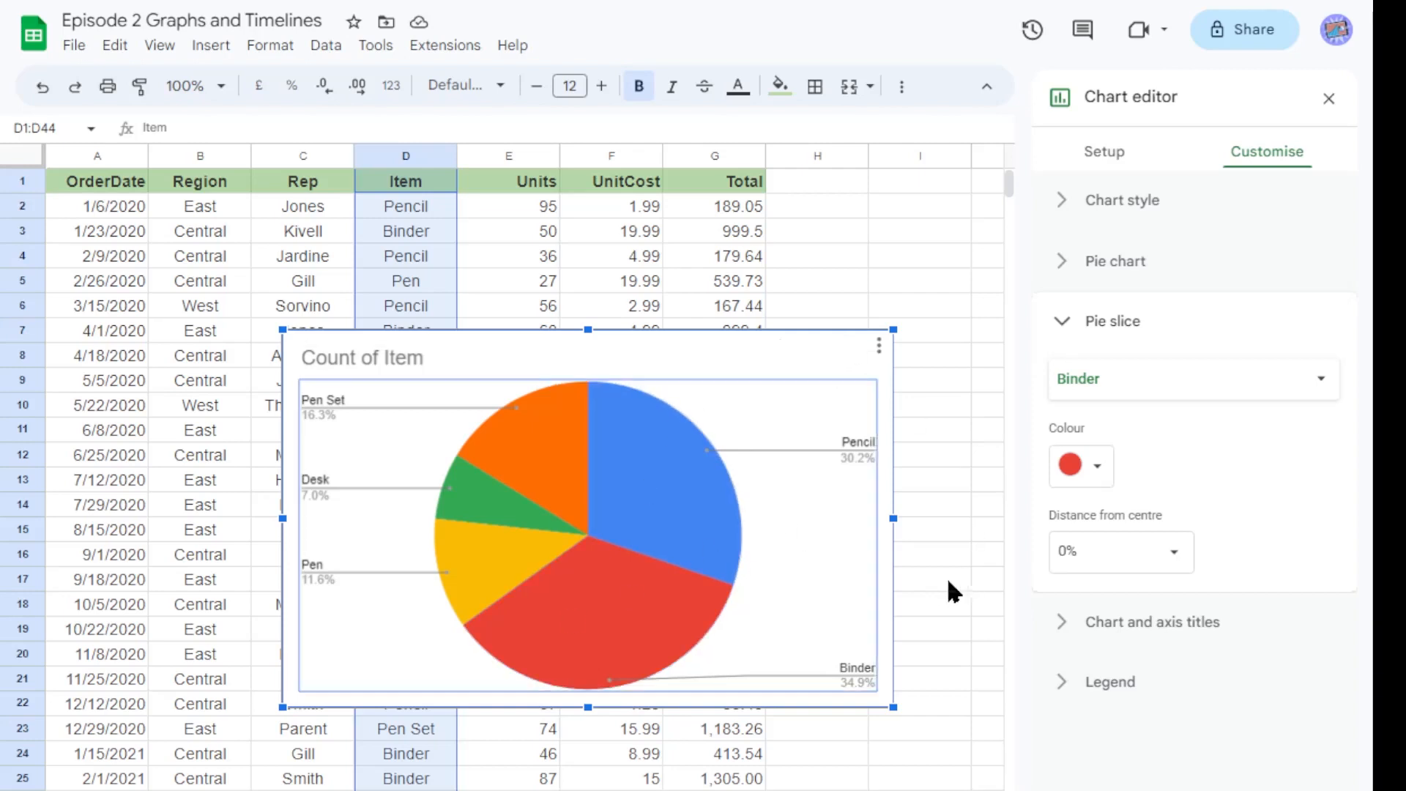
key("Delete")
key("Delete")
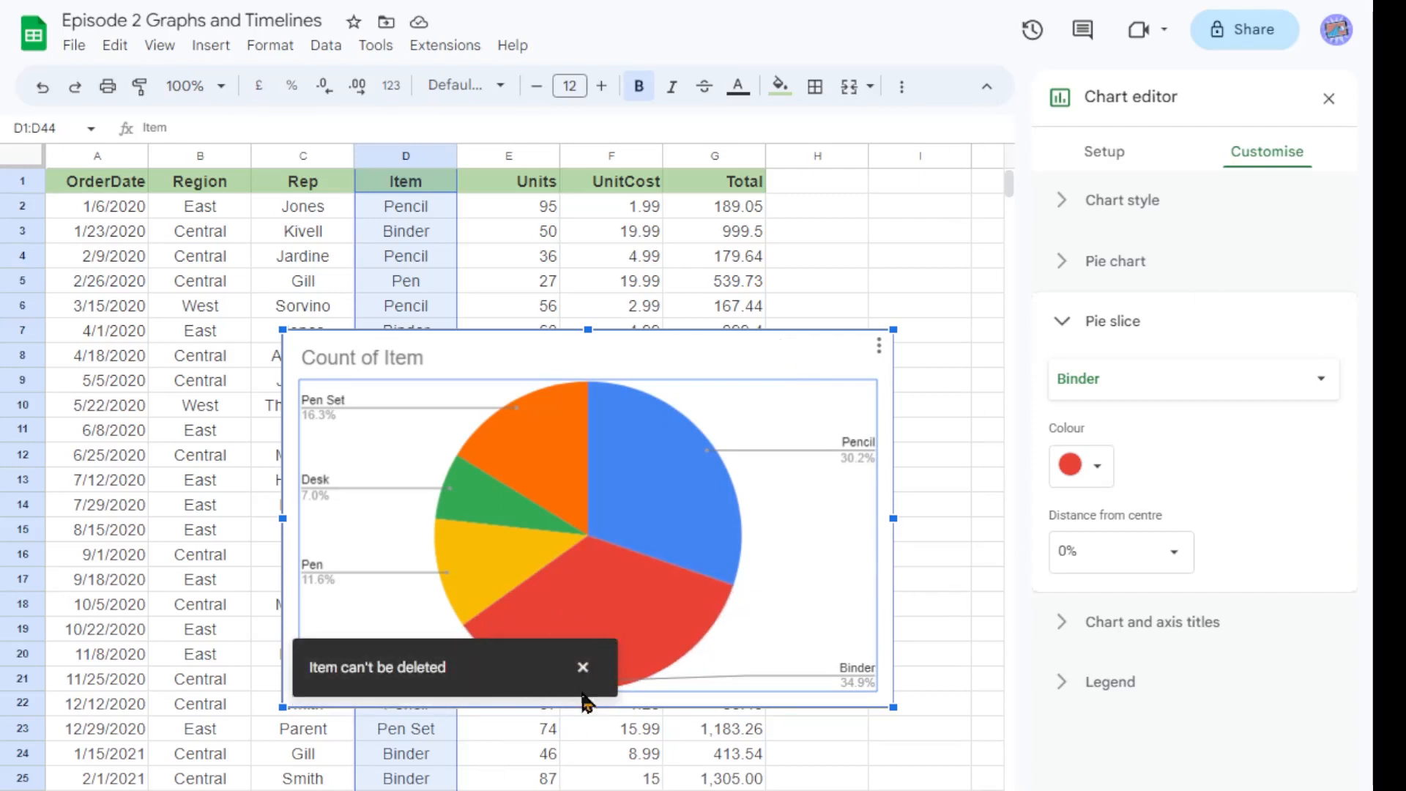
left_click(984, 415)
left_click(800, 354)
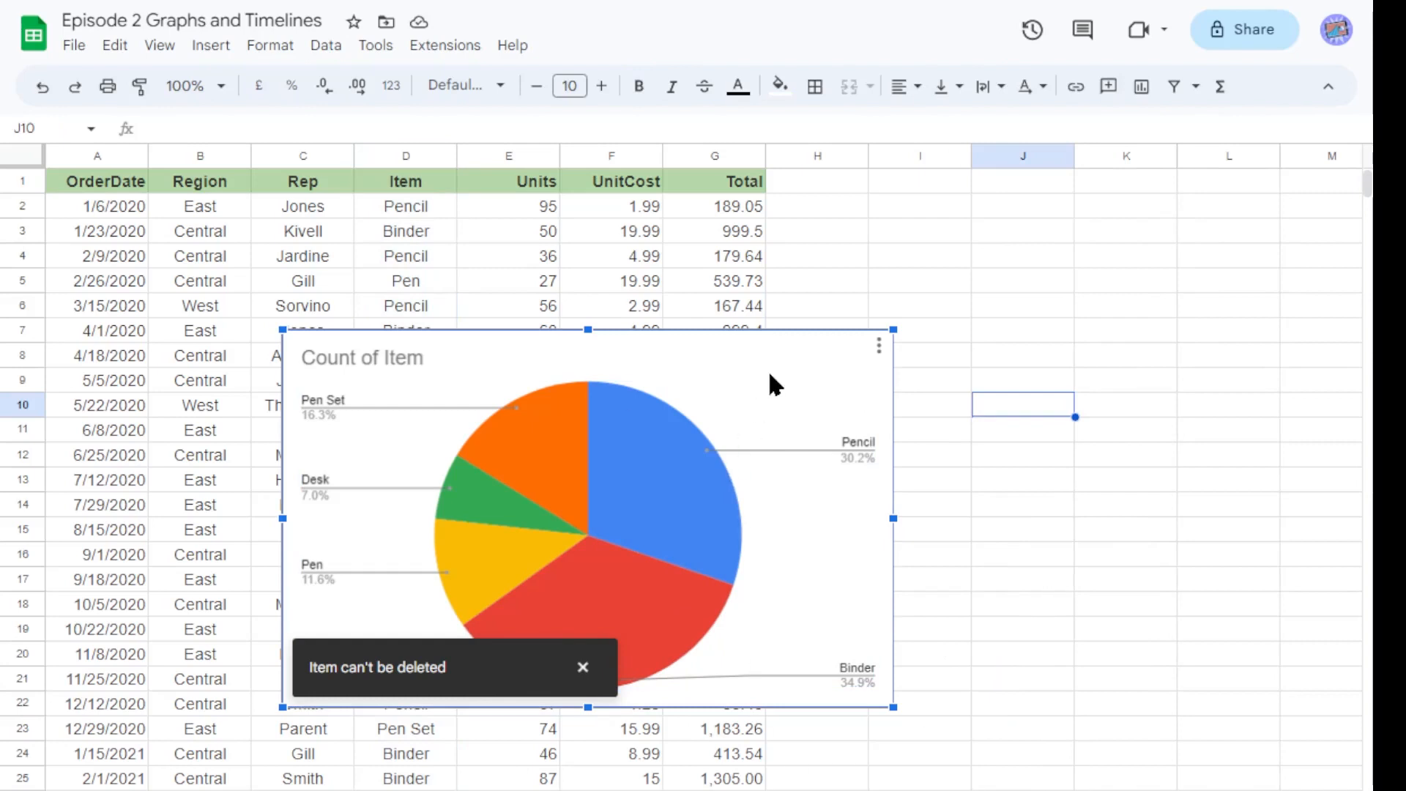
Delete the pie chart.
key("Delete")
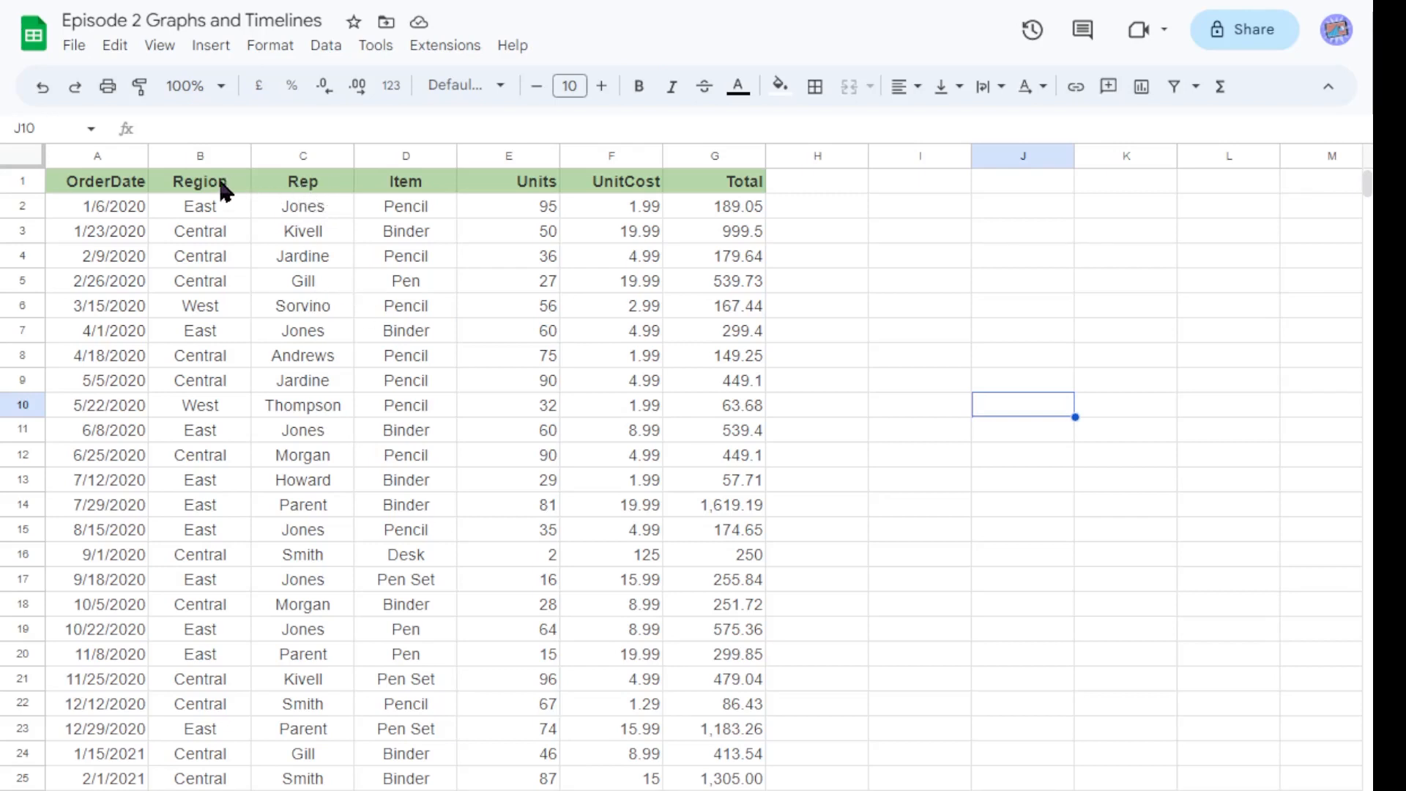
Select the Region and Total columns (B1:B44 and G1:G44) and insert a column chart from them.
left_click_drag(217, 186, 218, 789)
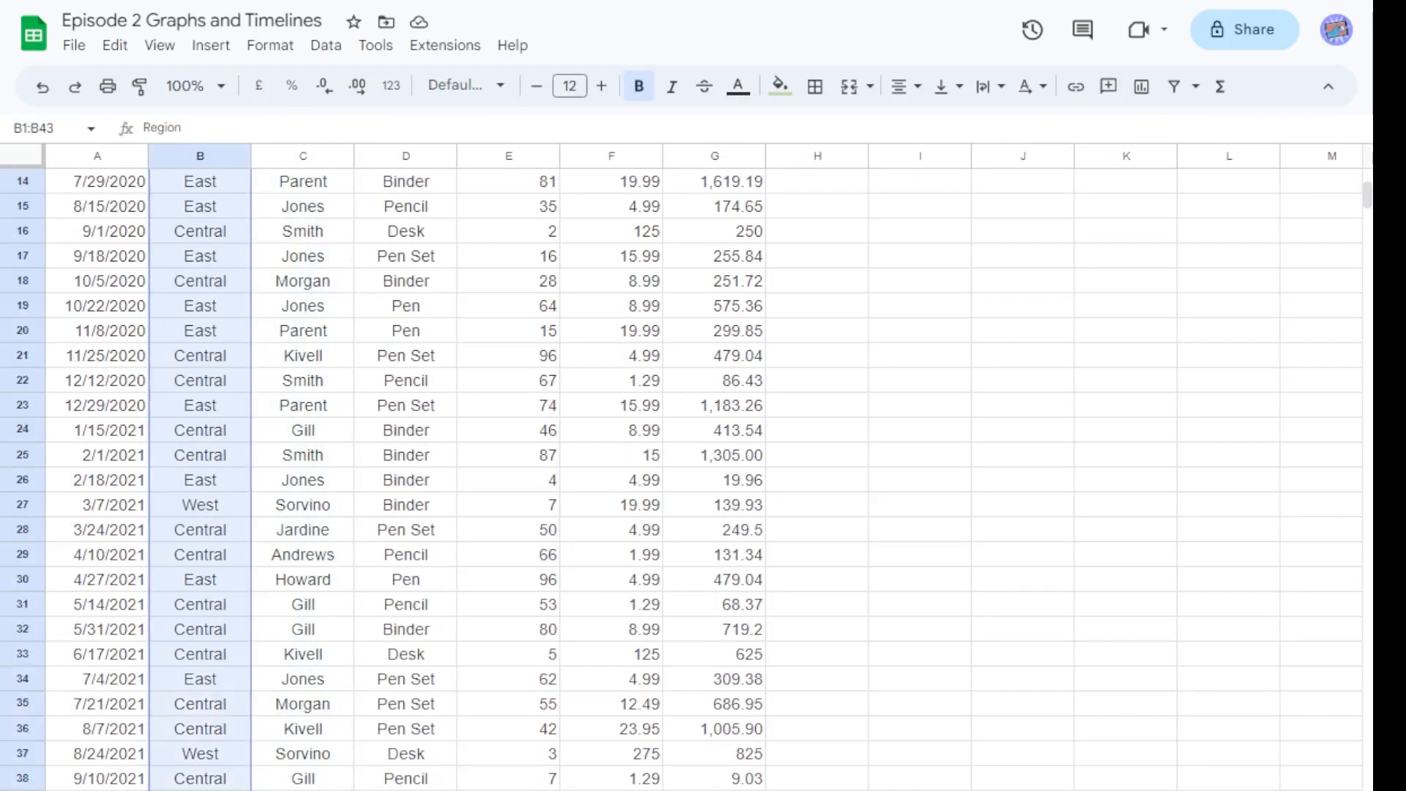
scroll(385, 765, "up", 5)
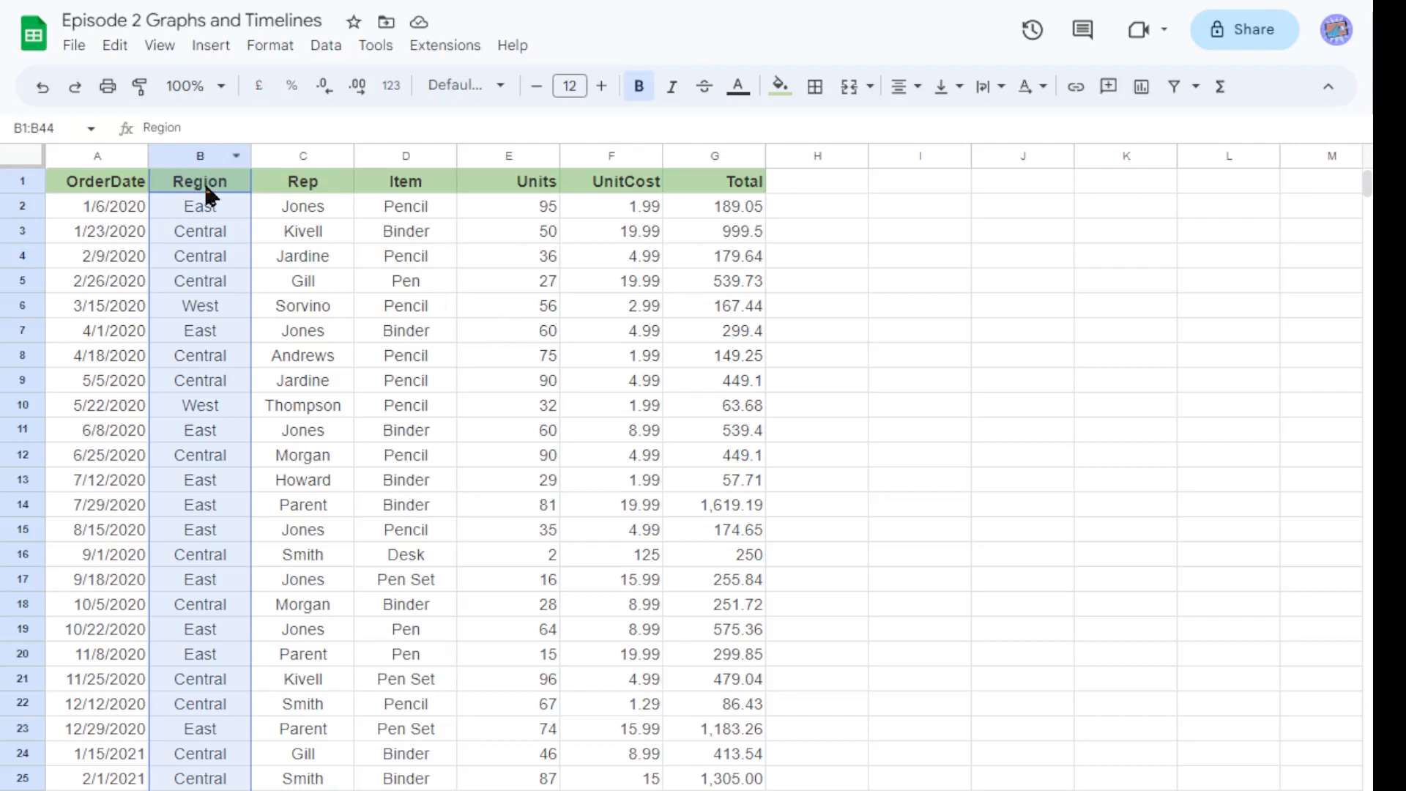
left_click(715, 155)
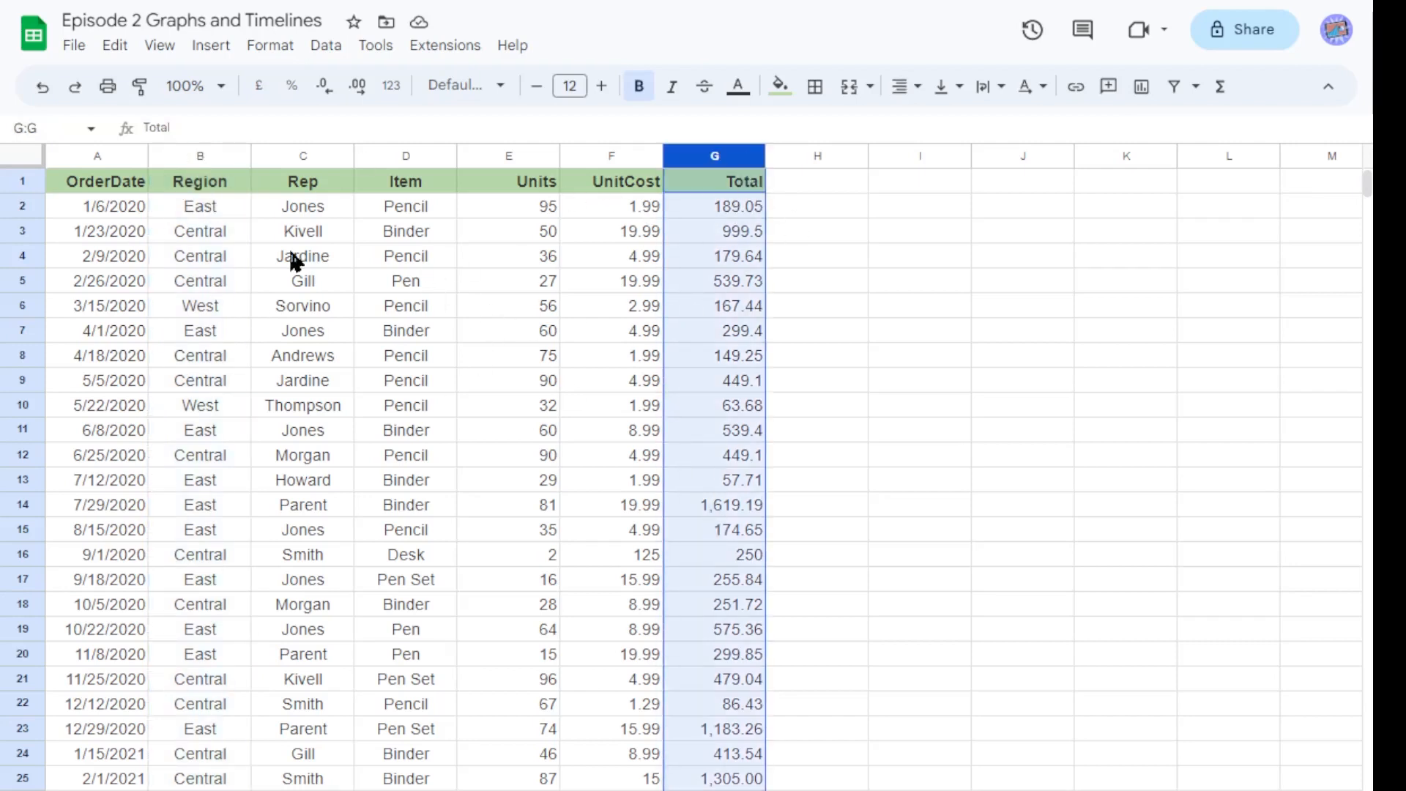
left_click(218, 184)
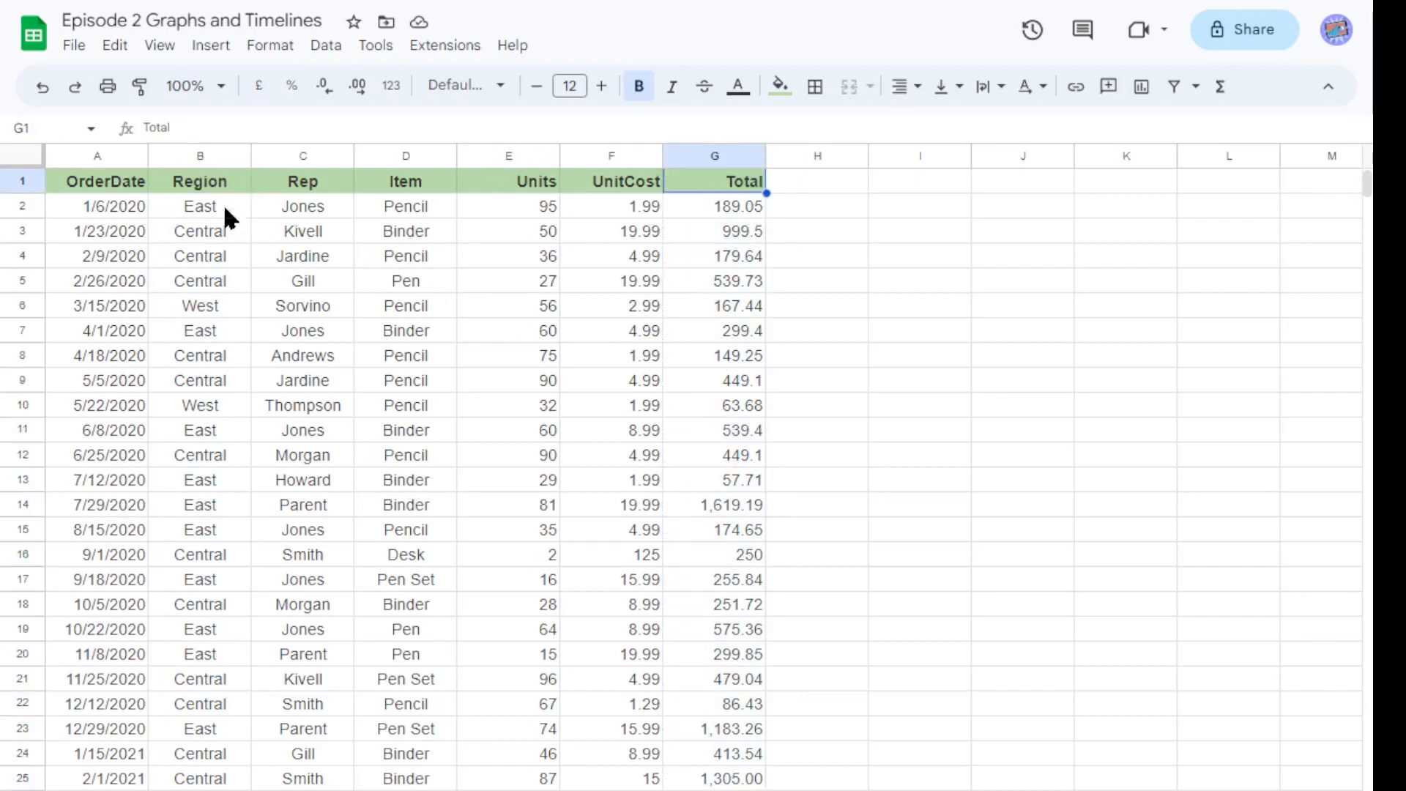
left_click_drag(224, 192, 199, 789)
scroll(732, 361, "up", 5)
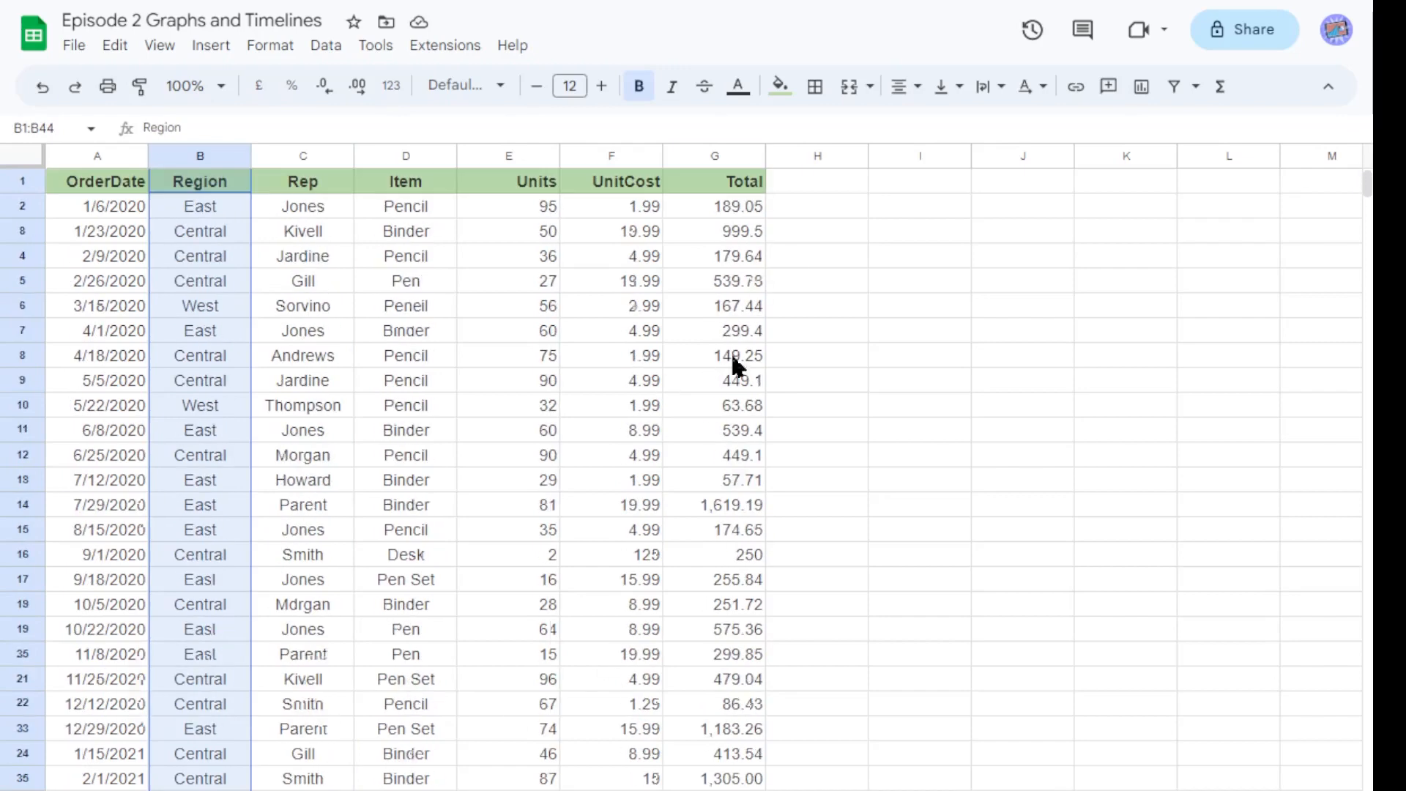
left_click_drag(732, 188, 716, 750)
scroll(659, 619, "up", 7)
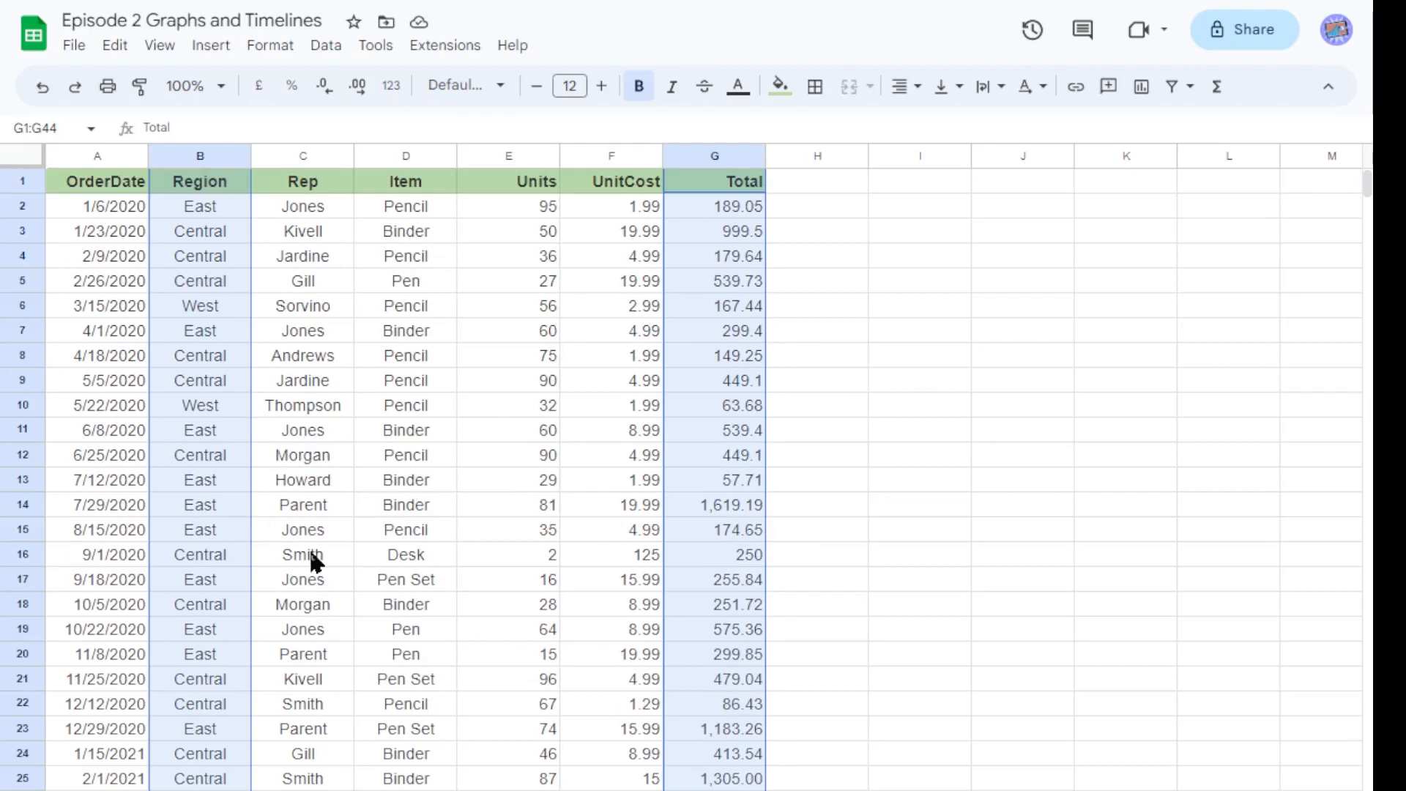
left_click(200, 51)
left_click(253, 231)
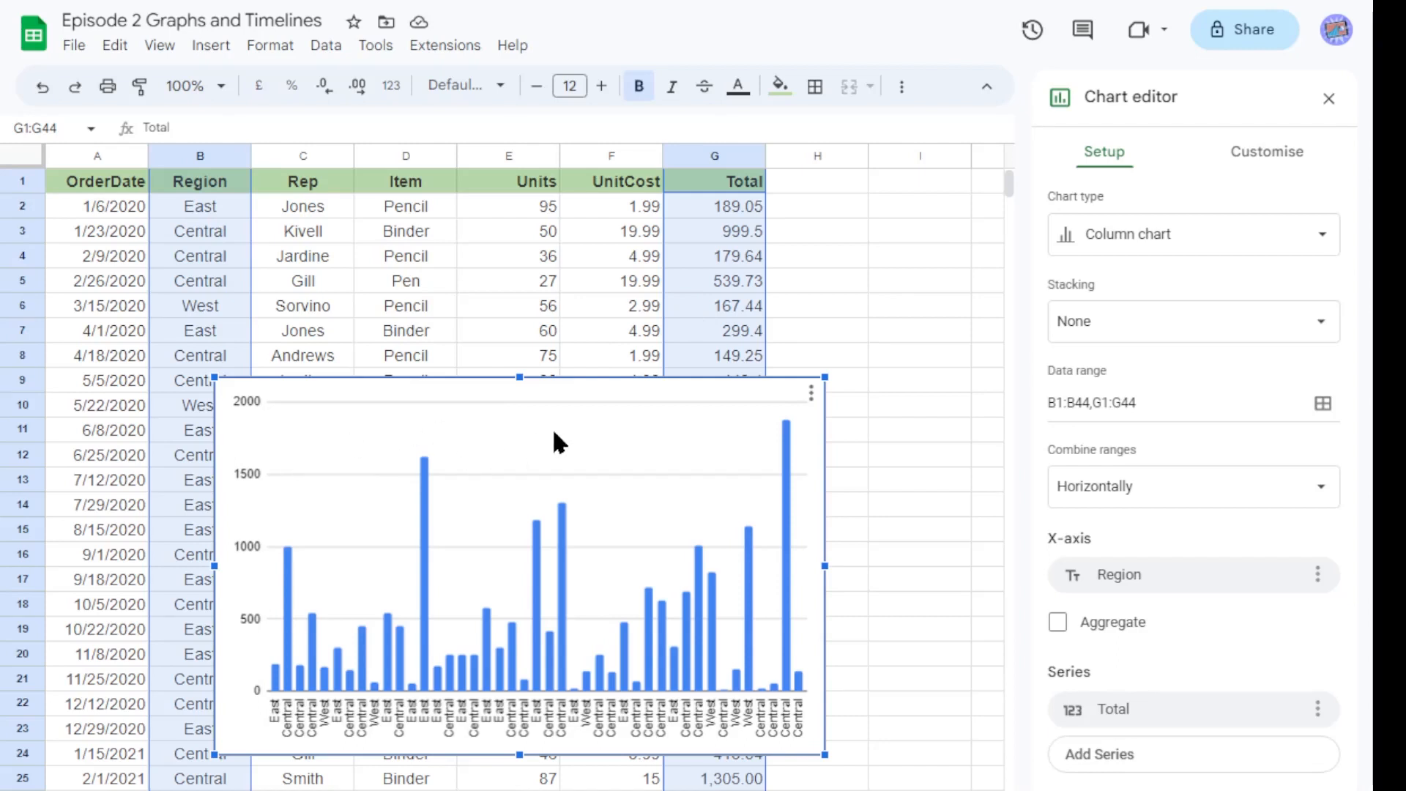
Aggregate the Region X-axis and set the Total series aggregation to Average.
left_click(1059, 623)
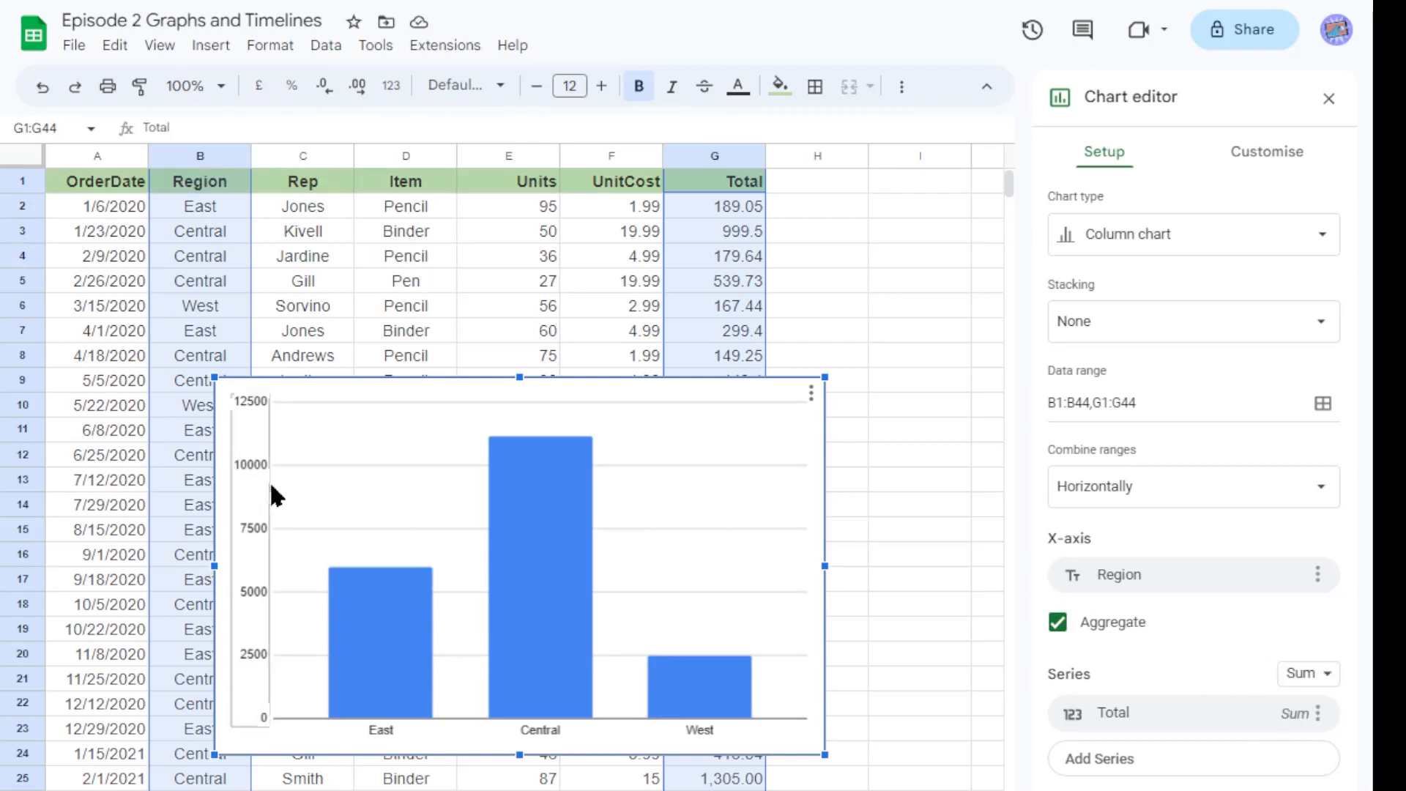
left_click(1322, 678)
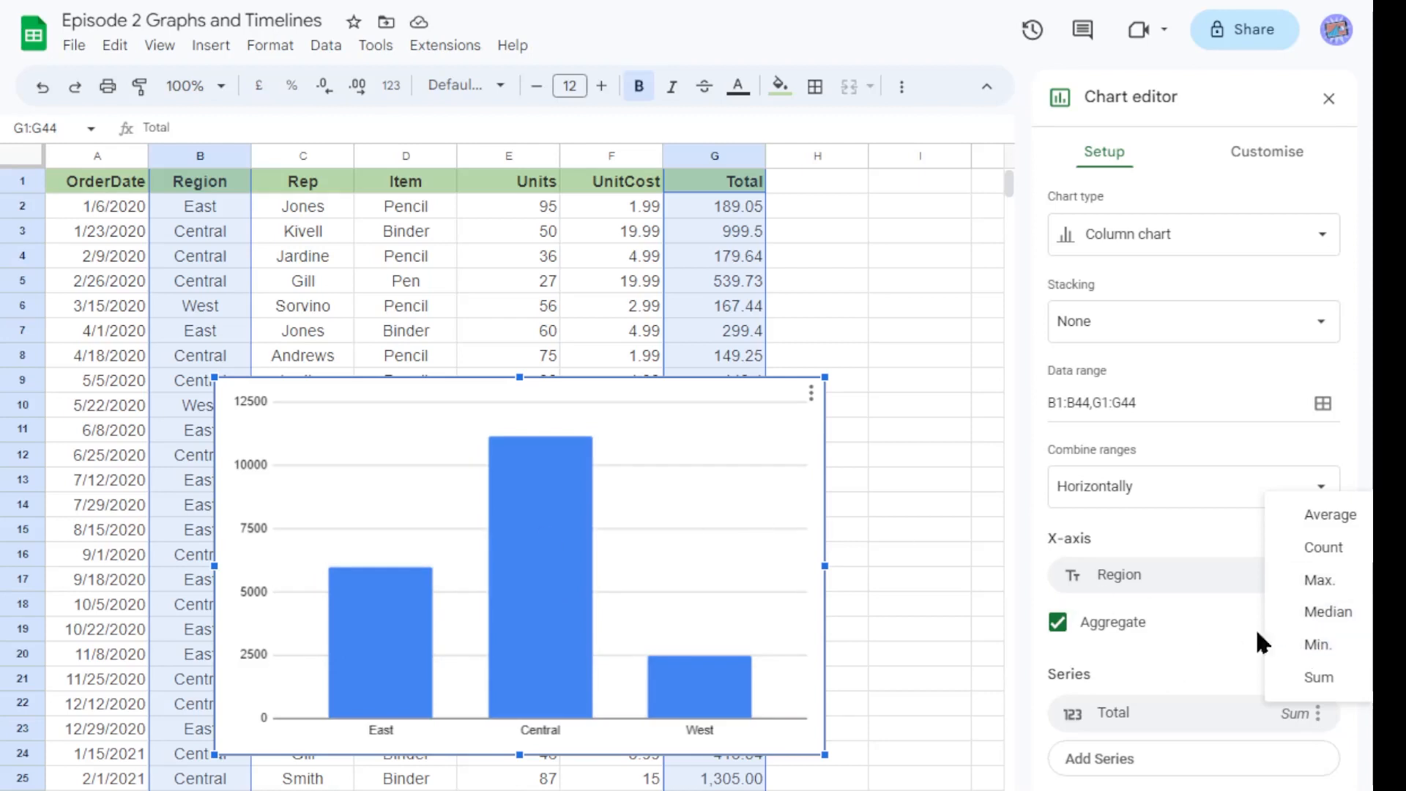
left_click(1180, 678)
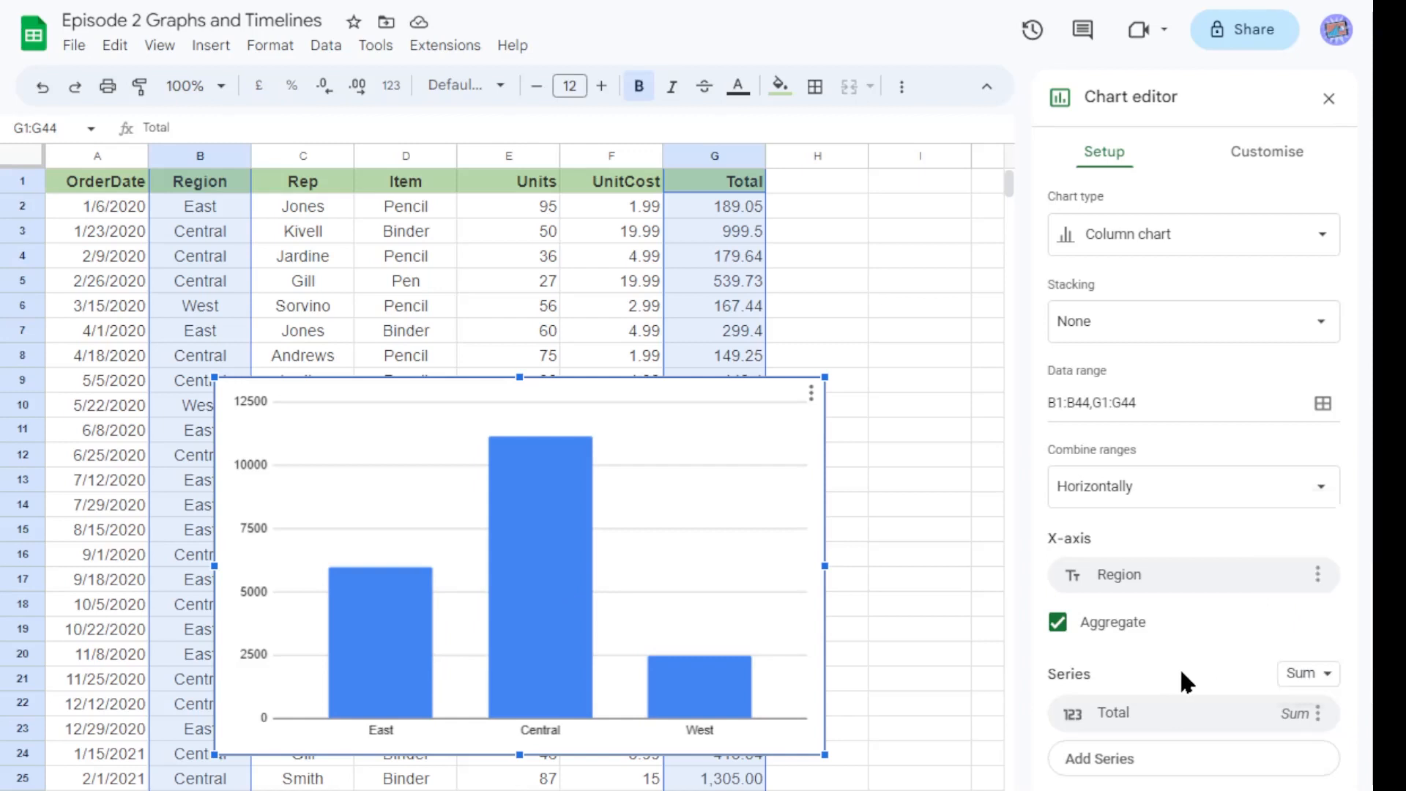
left_click(1306, 679)
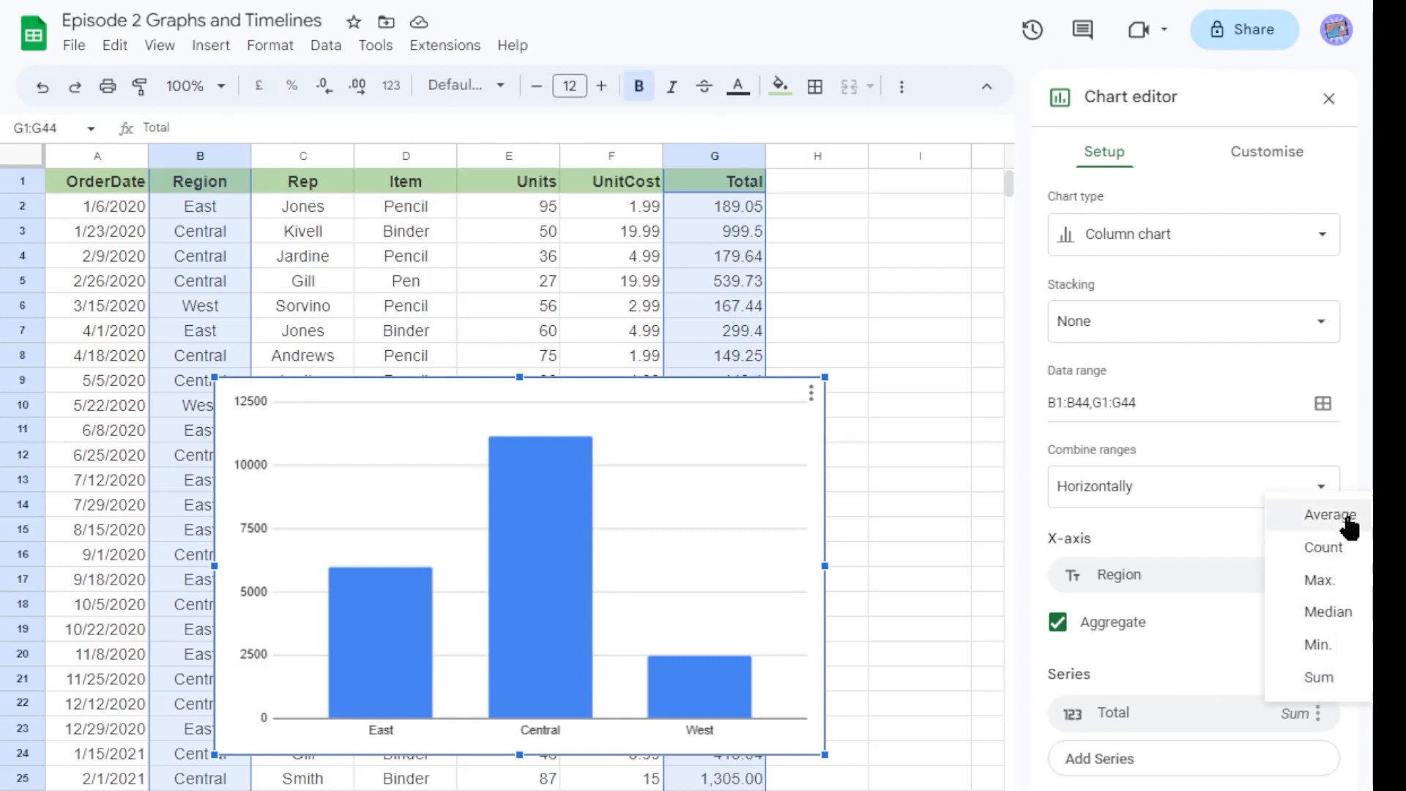
left_click(1311, 515)
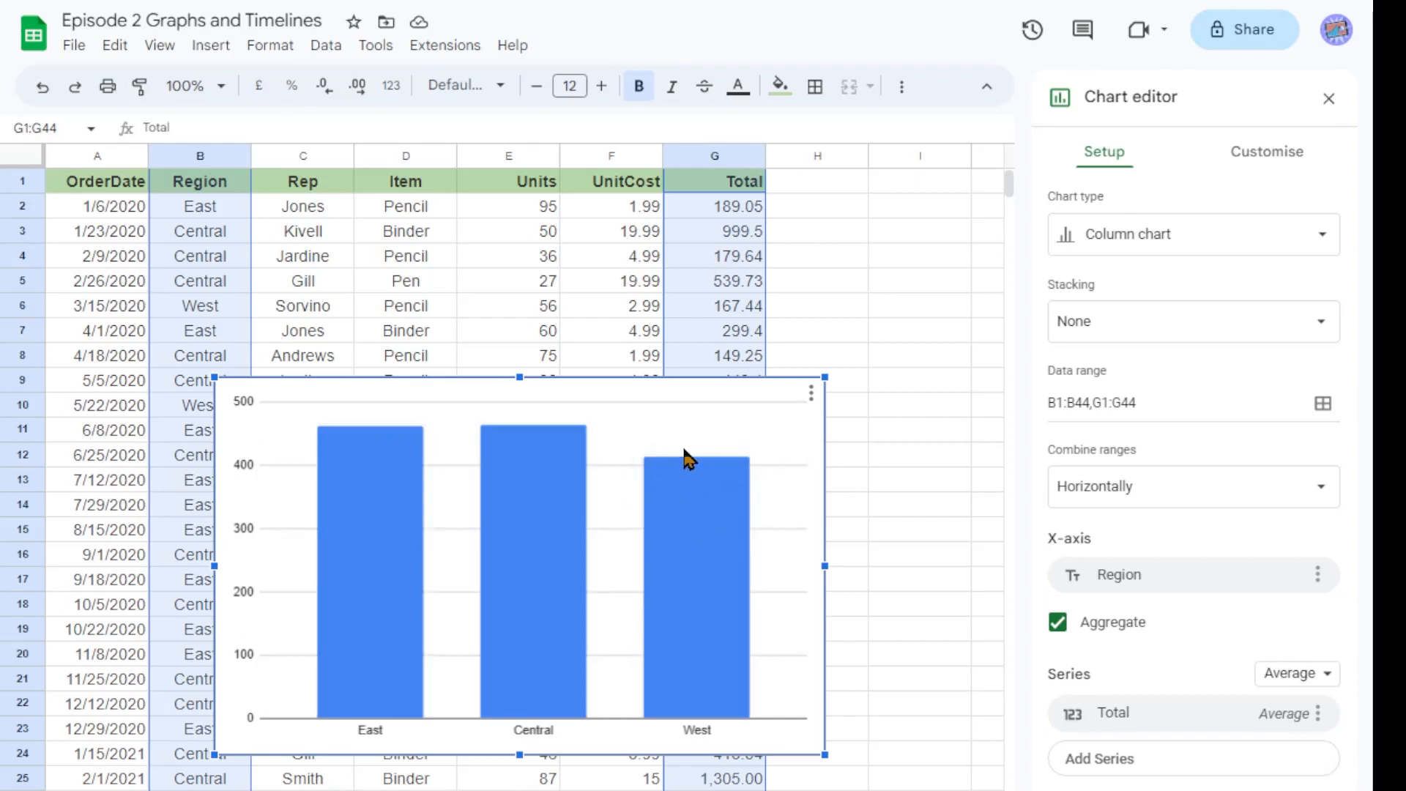
Change the Total series aggregation to Max and deselect the chart.
left_click(1325, 674)
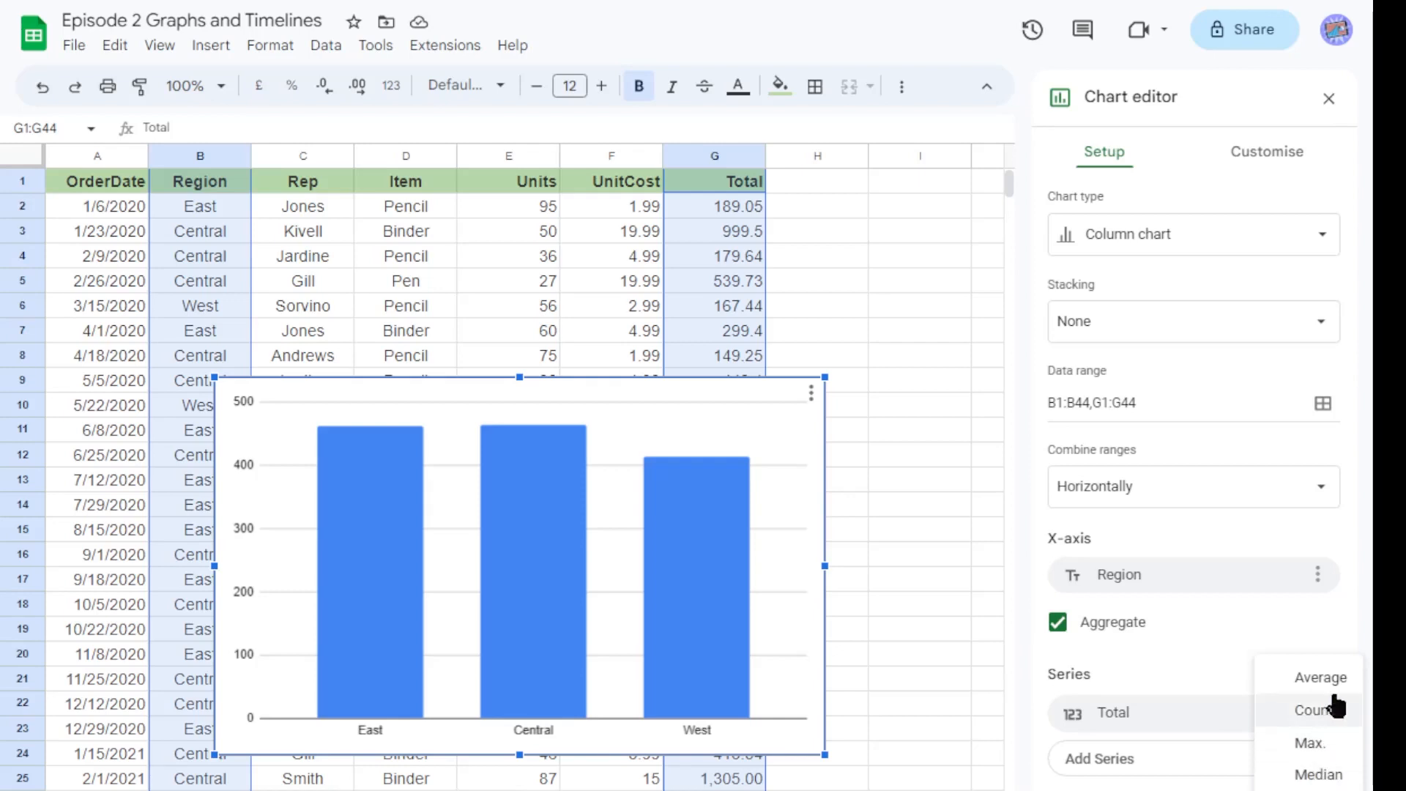
left_click(1322, 745)
left_click(1326, 672)
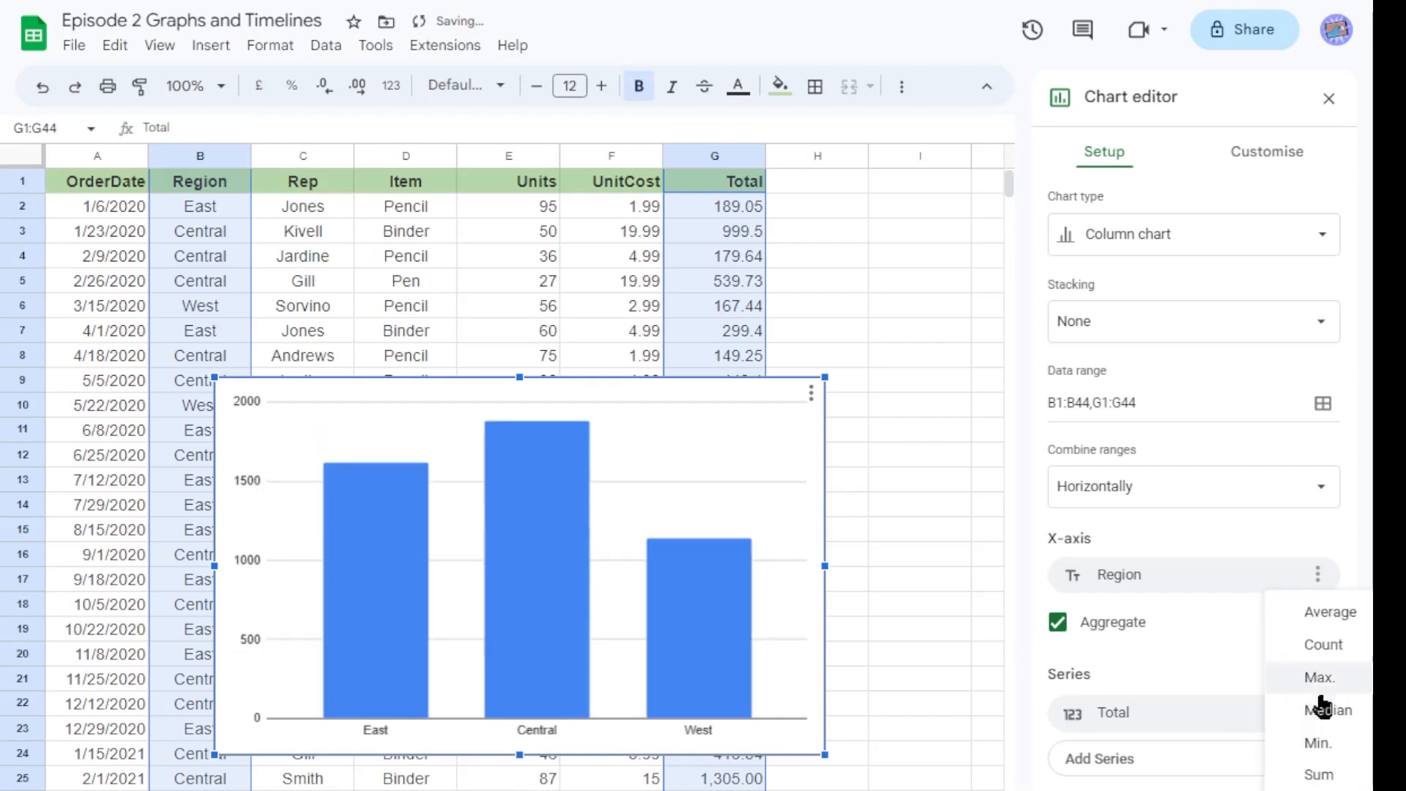
left_click(1229, 653)
left_click(906, 484)
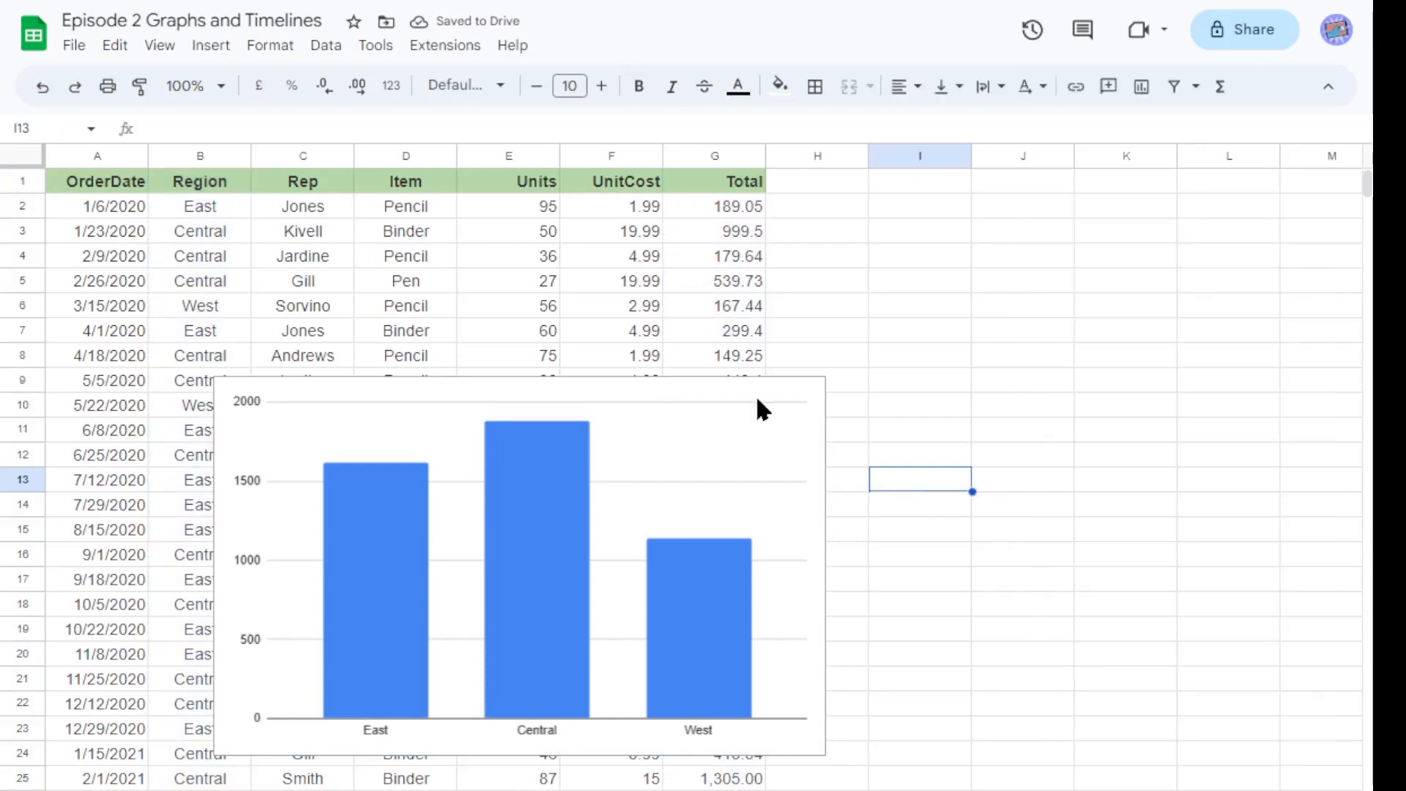
Delete the column chart.
key("Delete")
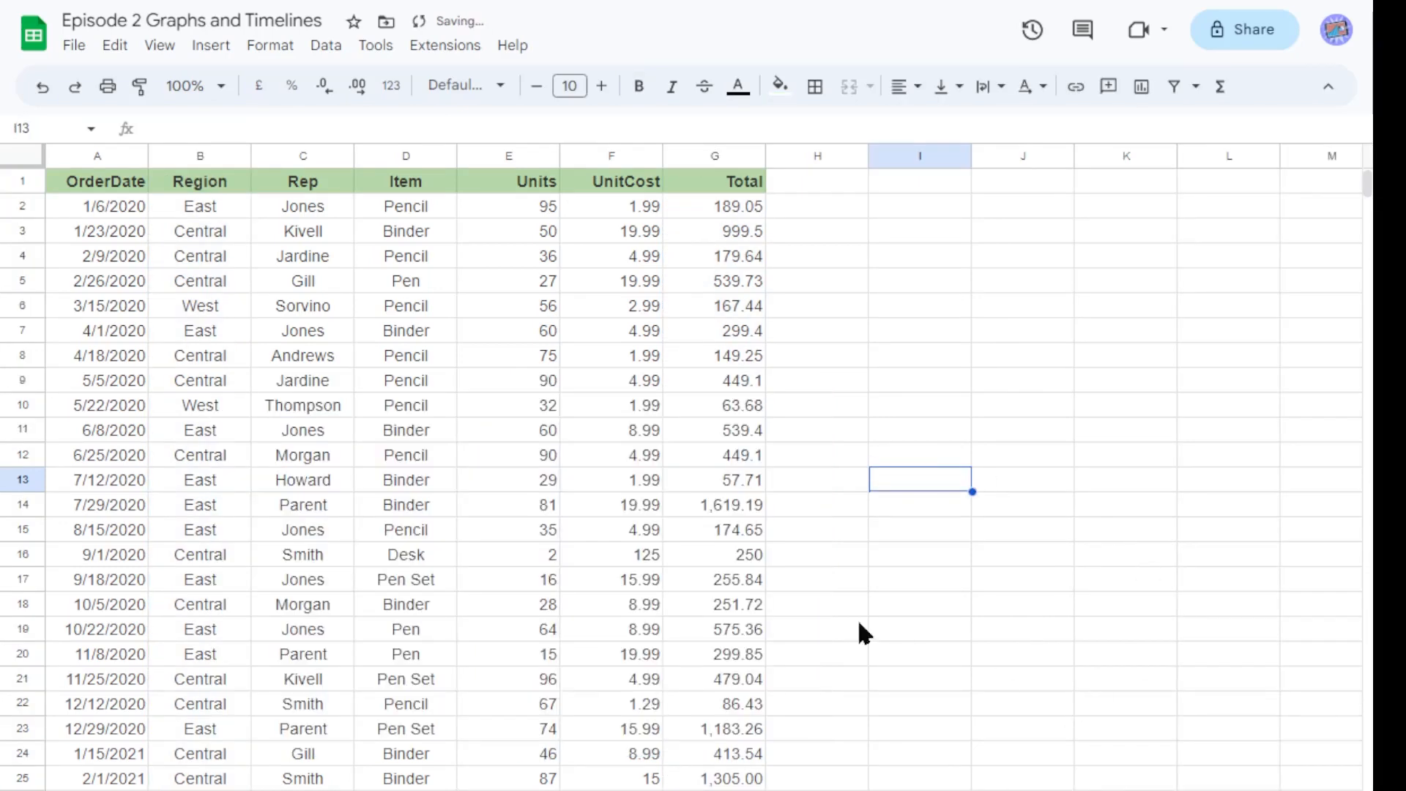
scroll(230, 385, "down", 7)
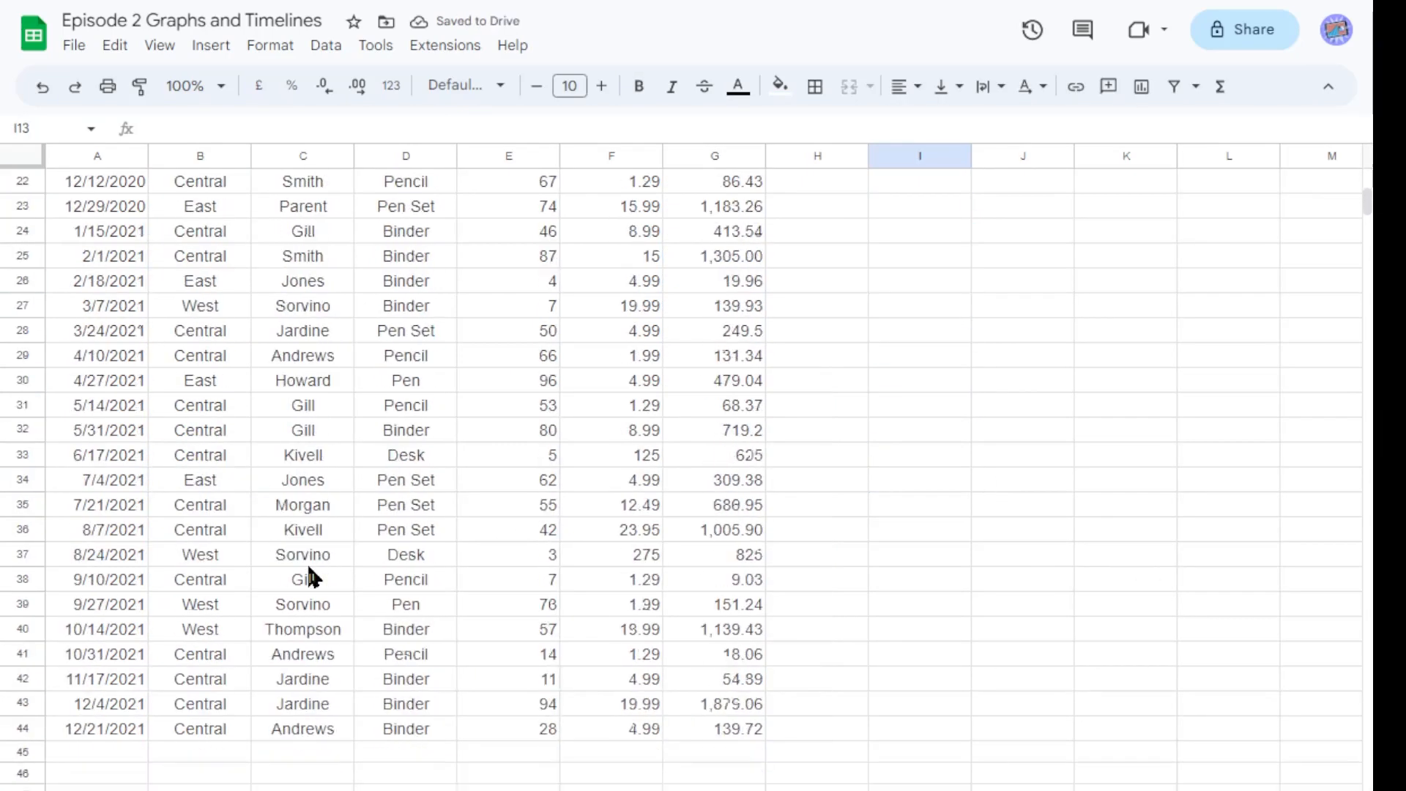
scroll(370, 560, "up", 7)
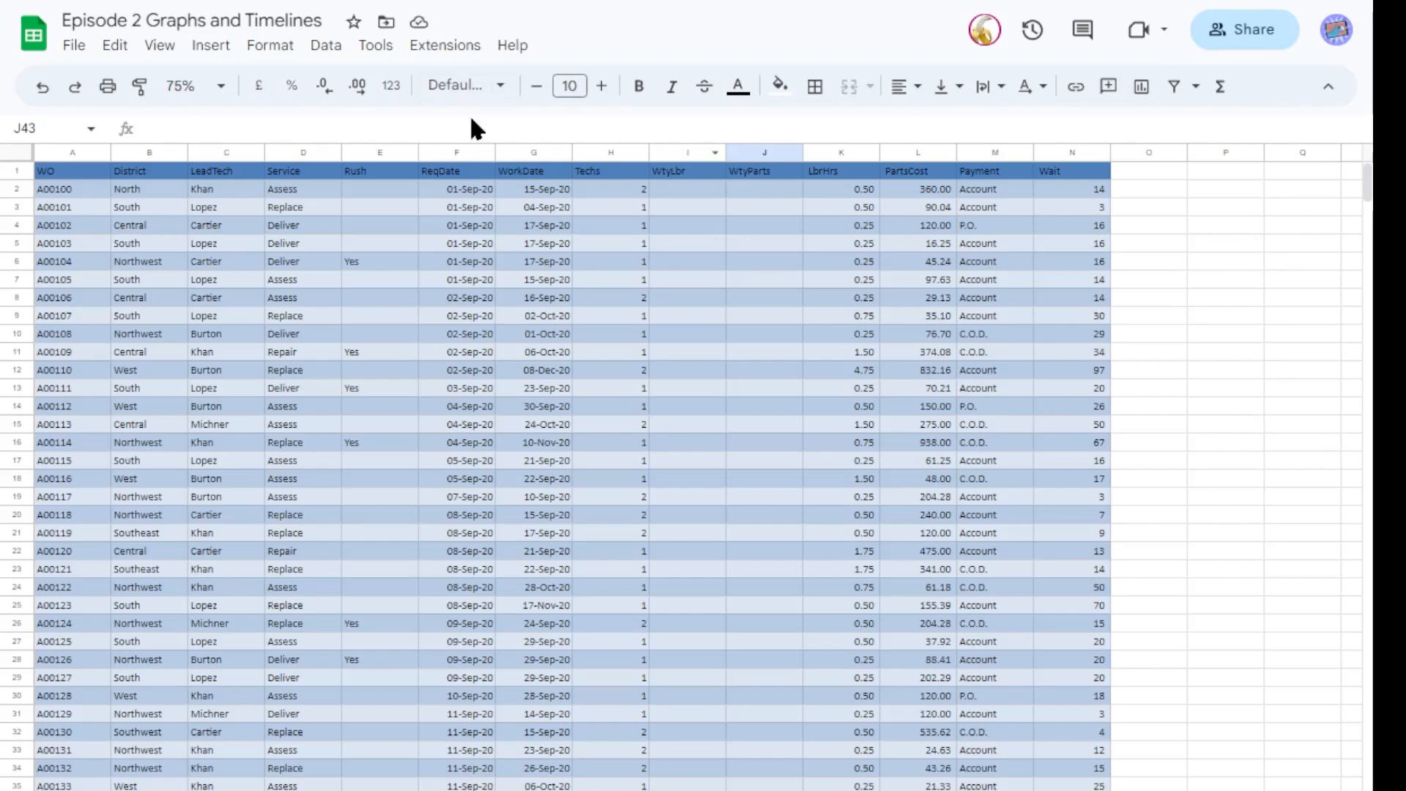
Check the Insert menu for the Timeline option in each signed-in account.
left_click(214, 47)
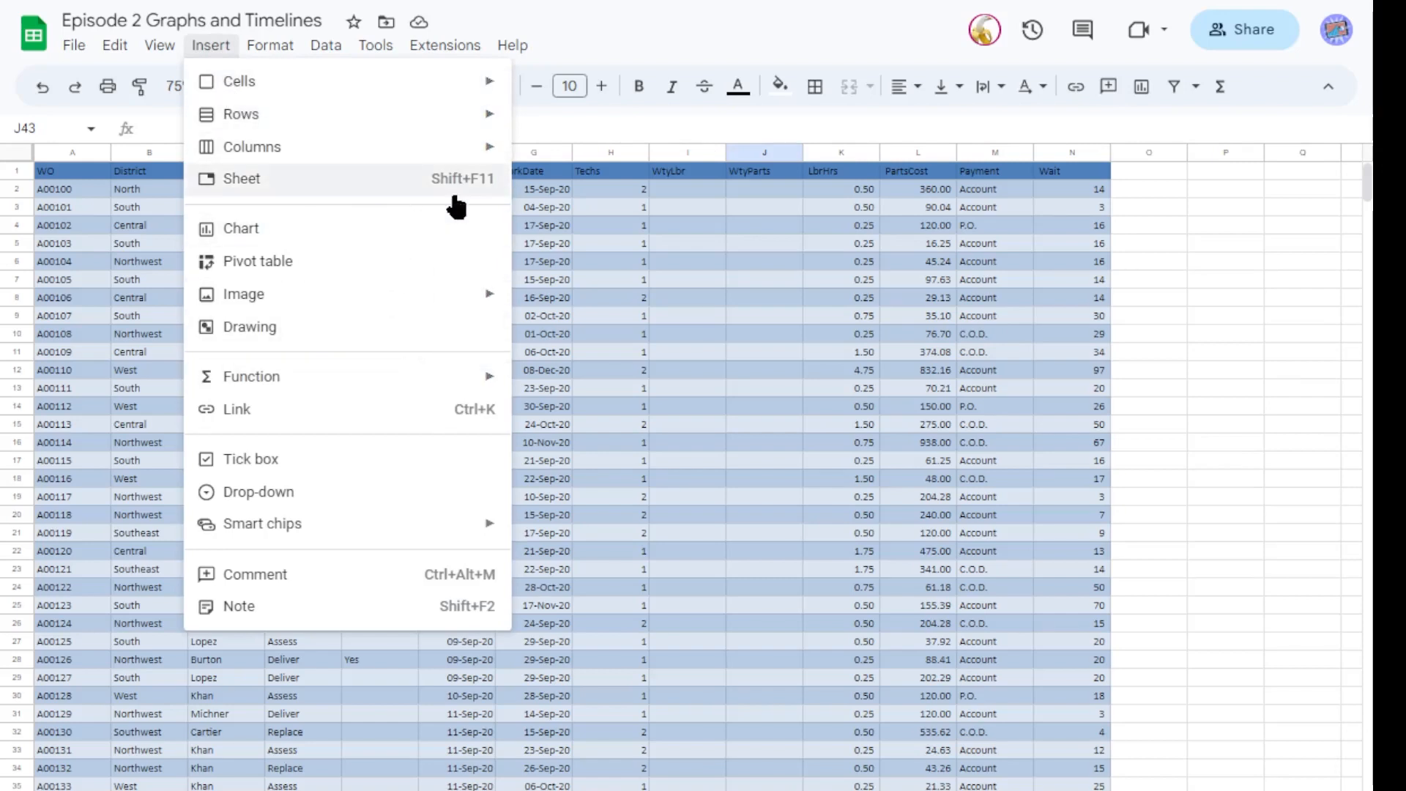
key("ctrl+Tab")
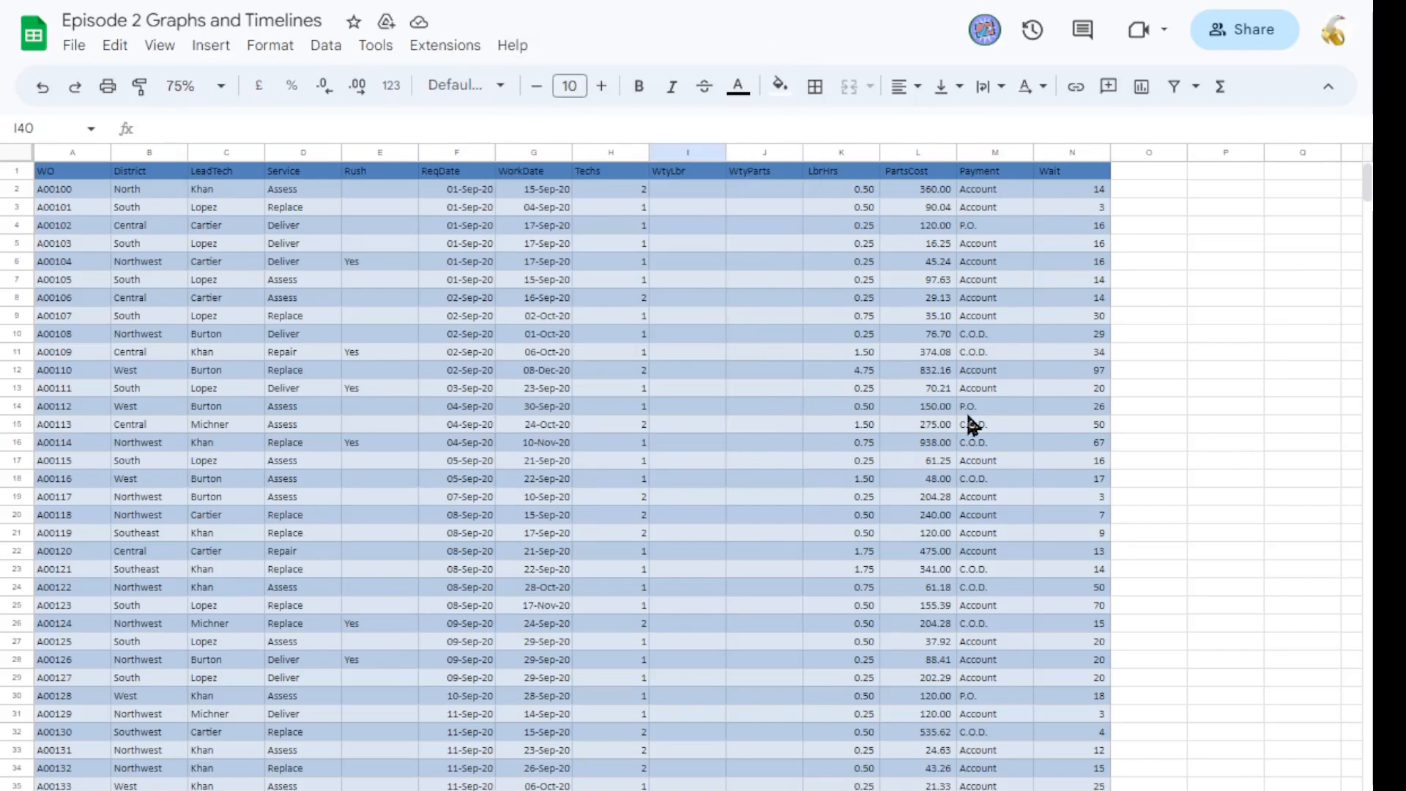
left_click(210, 46)
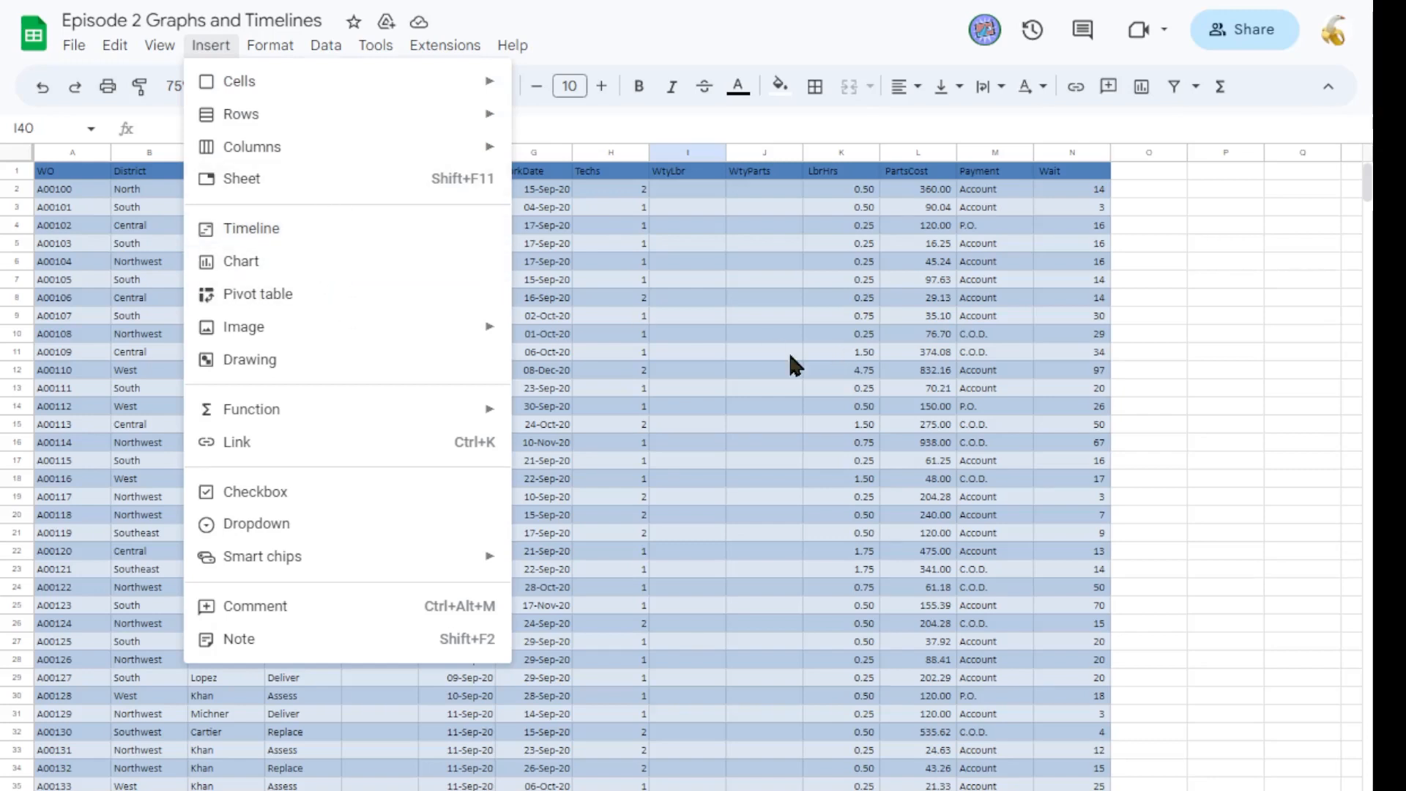
left_click(1200, 322)
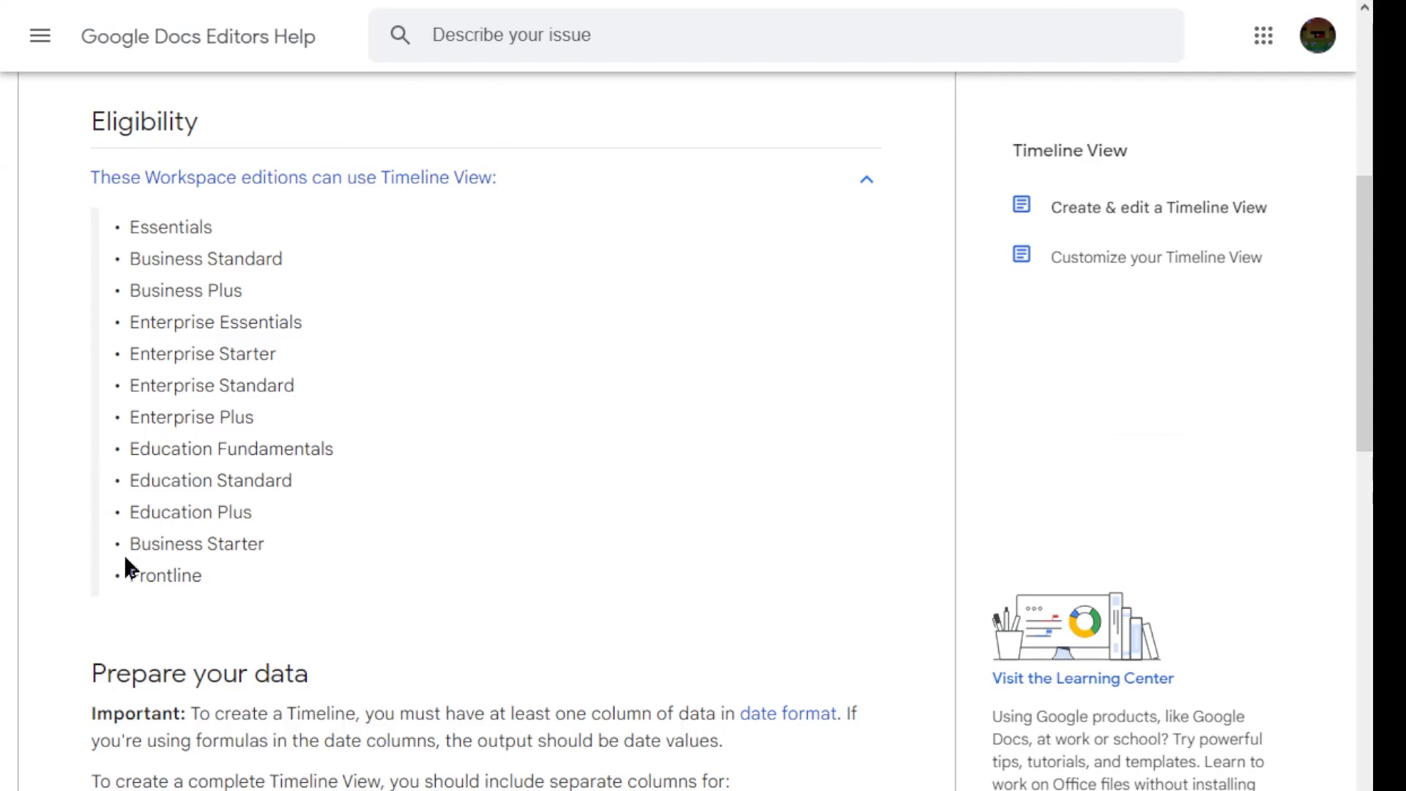
Review the Workspace editions listed as eligible for Timeline View on the help page.
left_click_drag(129, 483, 295, 489)
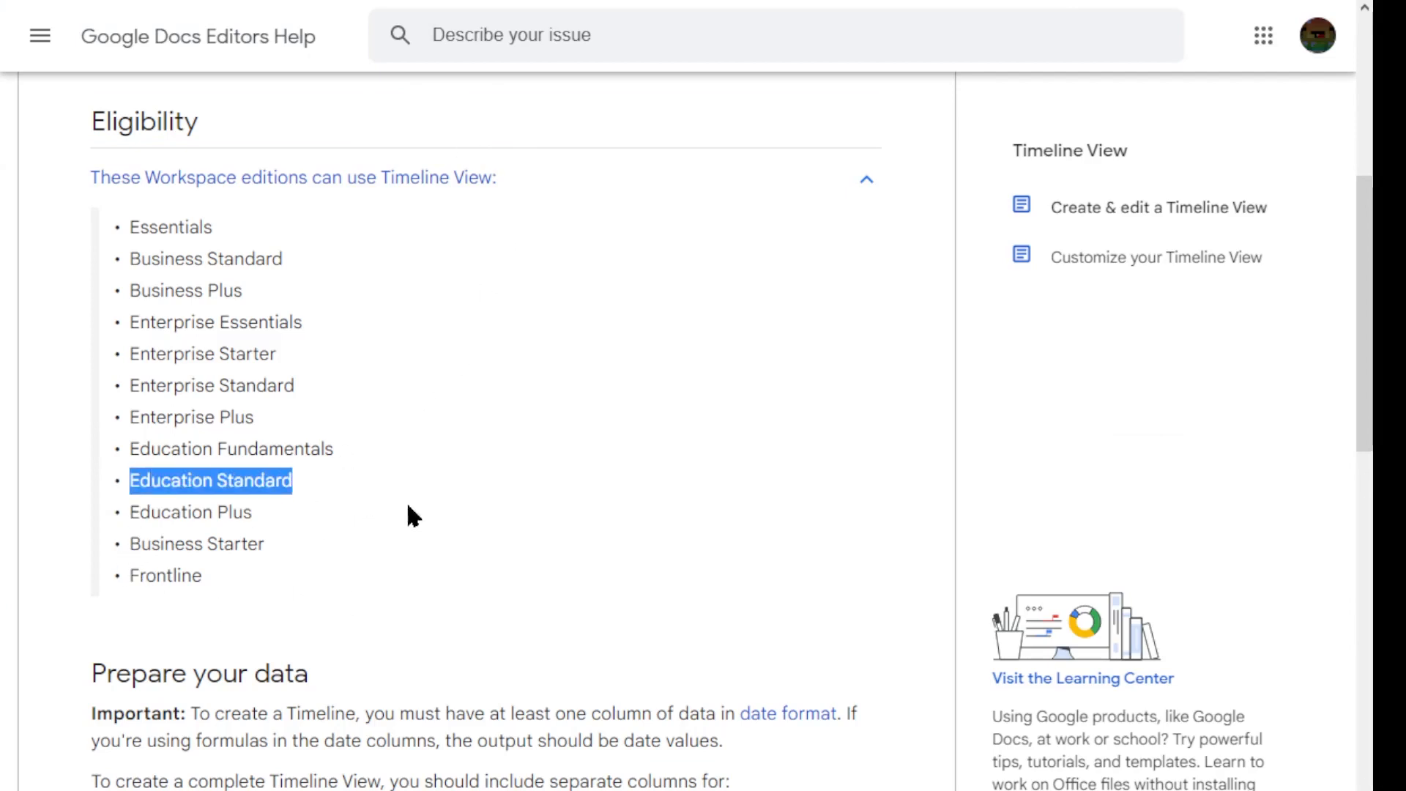
left_click(381, 528)
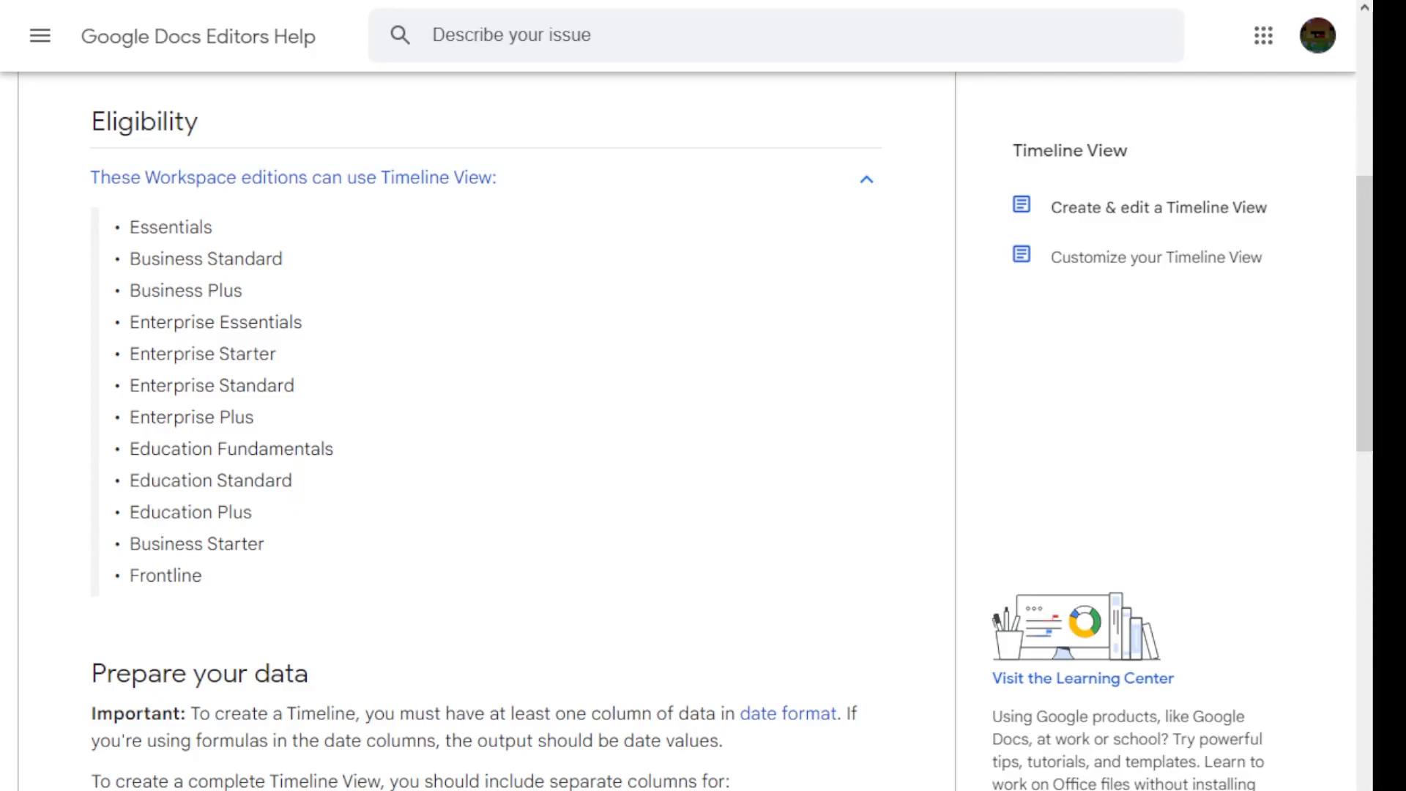
left_click(648, 1)
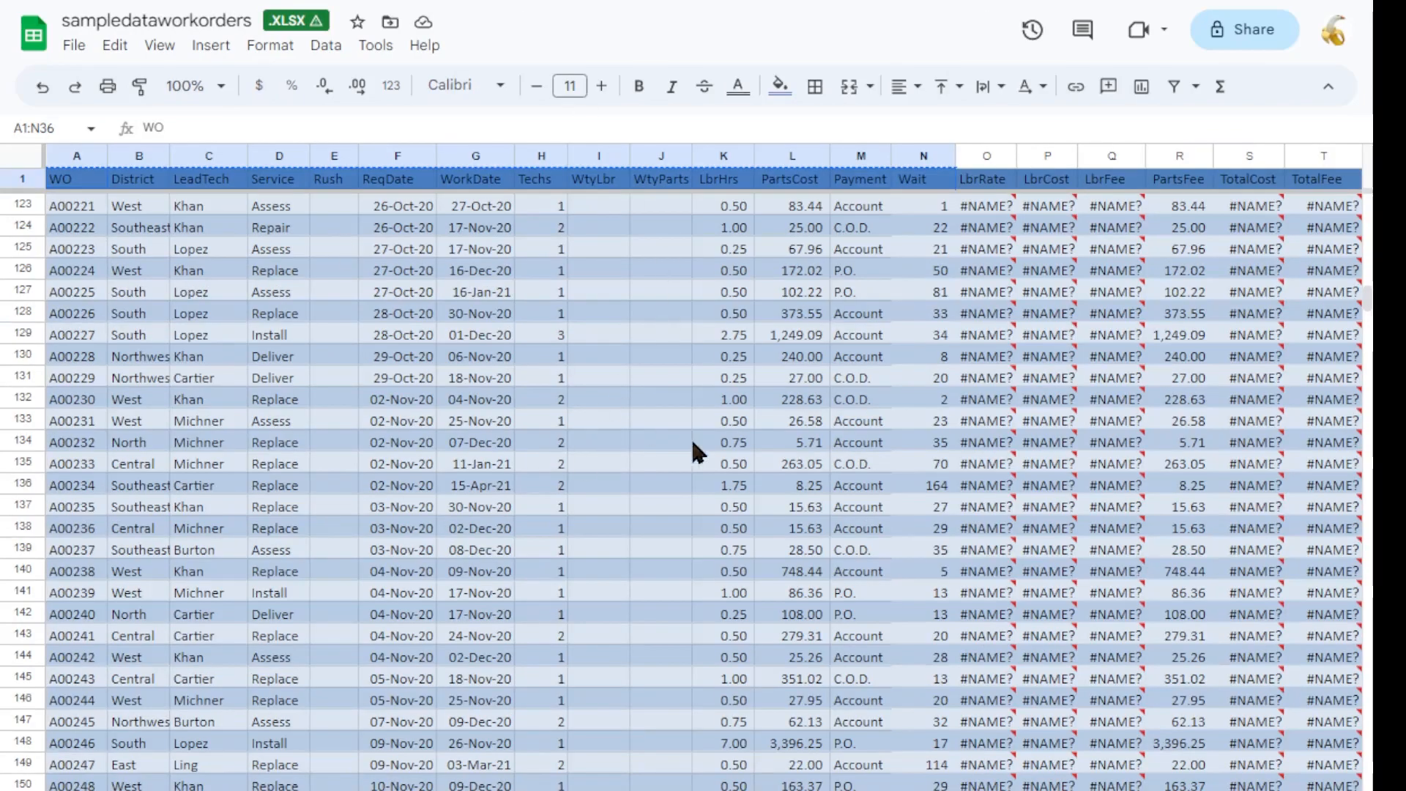
Scroll through the work orders data in the sampledataworkorders file.
scroll(427, 430, "down", 20)
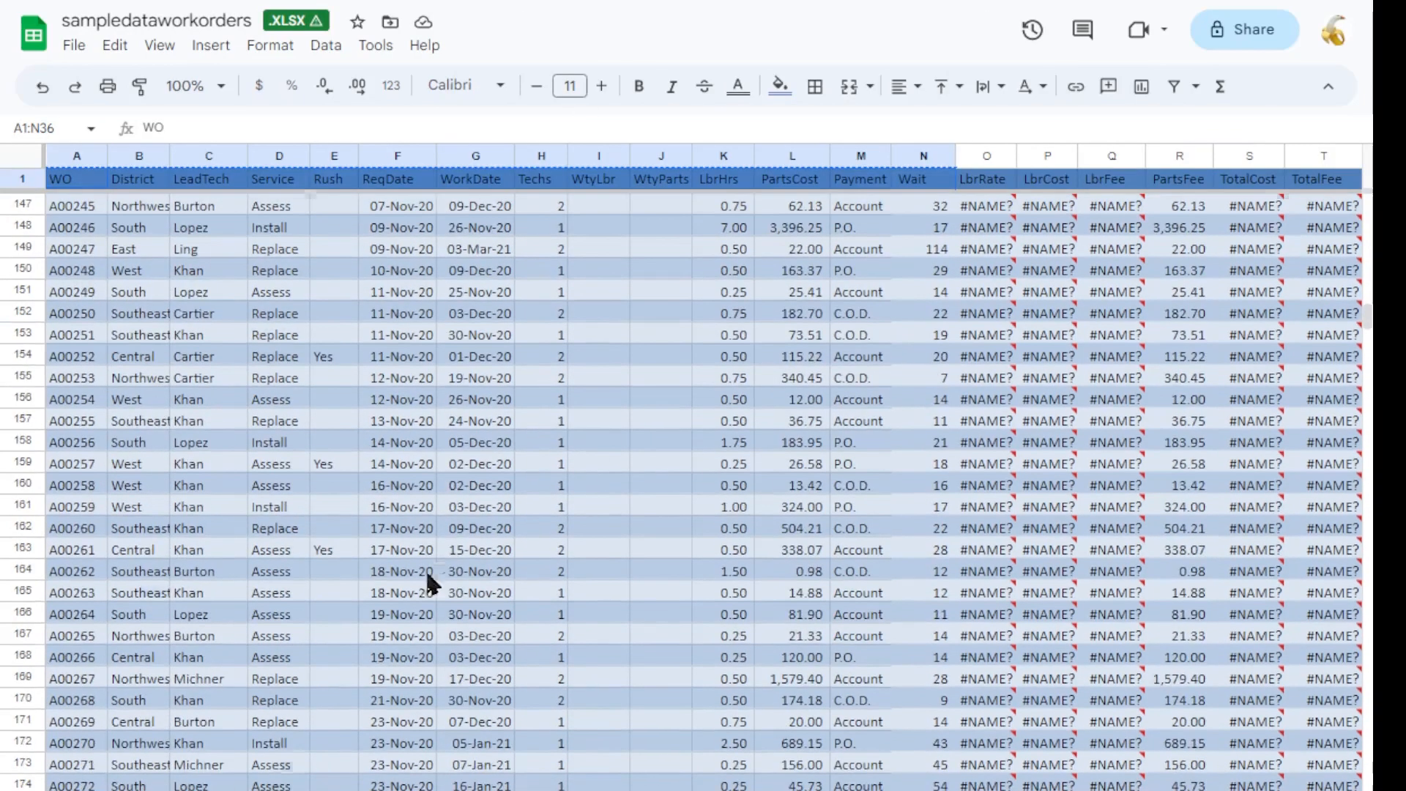
scroll(463, 606, "down", 20)
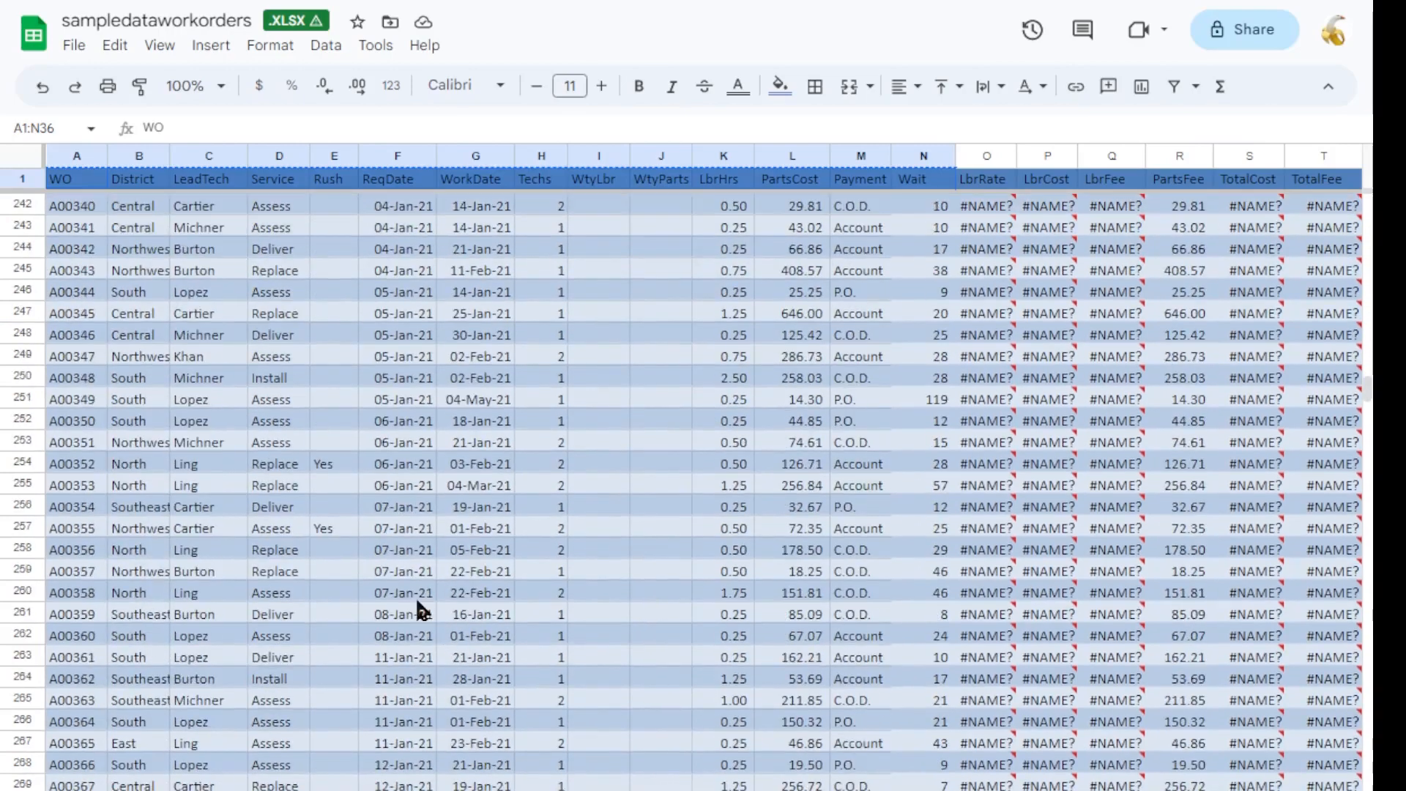
scroll(423, 636, "down", 8)
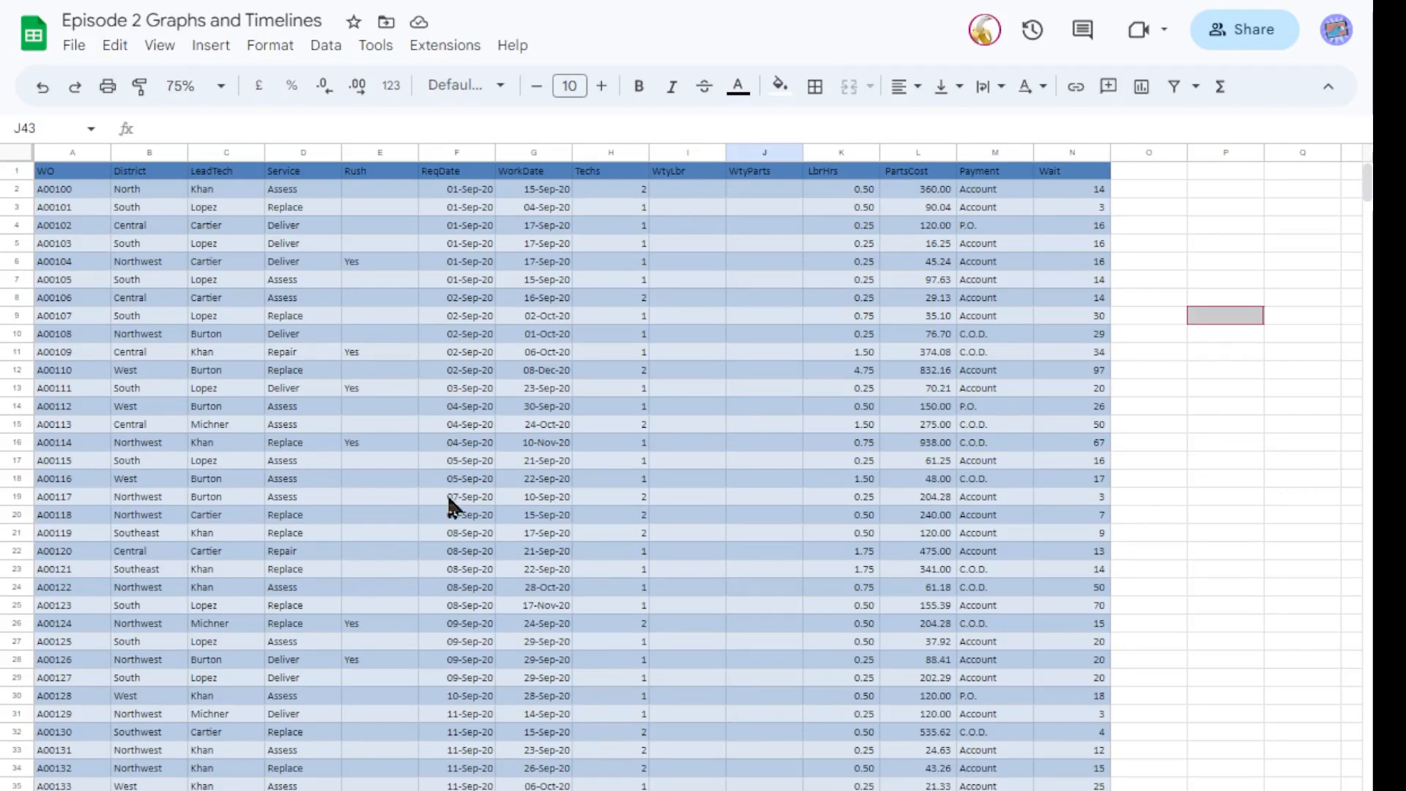
Insert a timeline using the default data range of cell P9 on the work orders sheet.
left_click(212, 46)
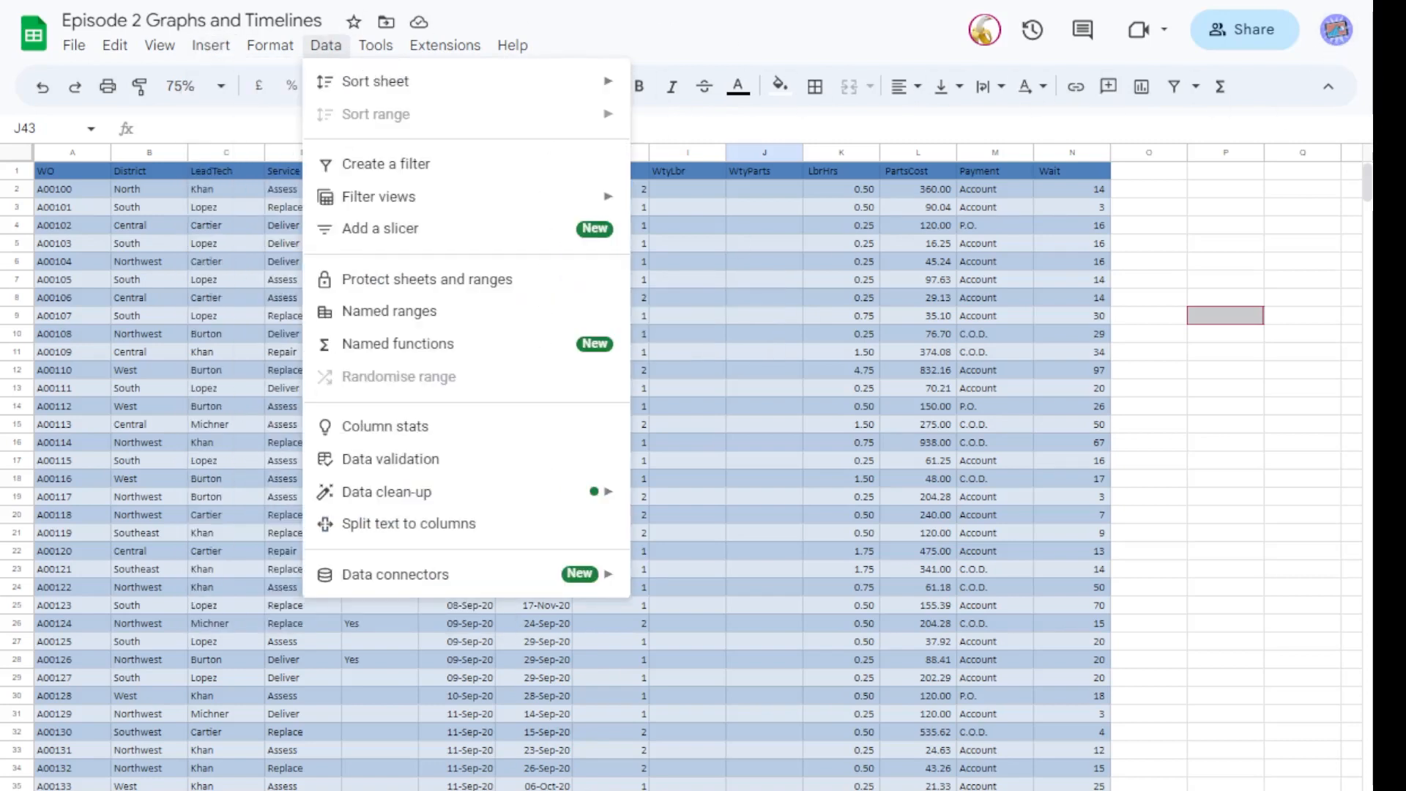
left_click(1225, 315)
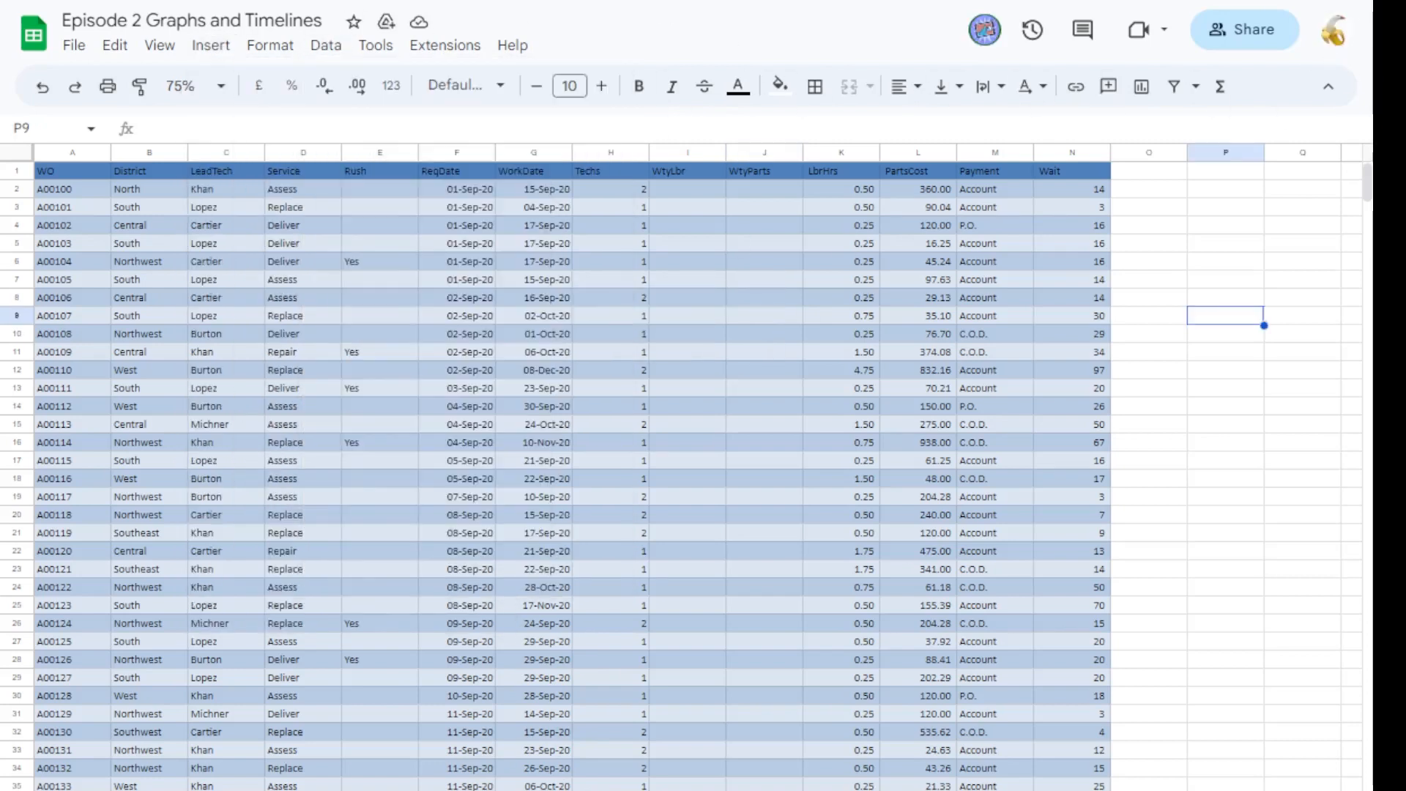
left_click(205, 47)
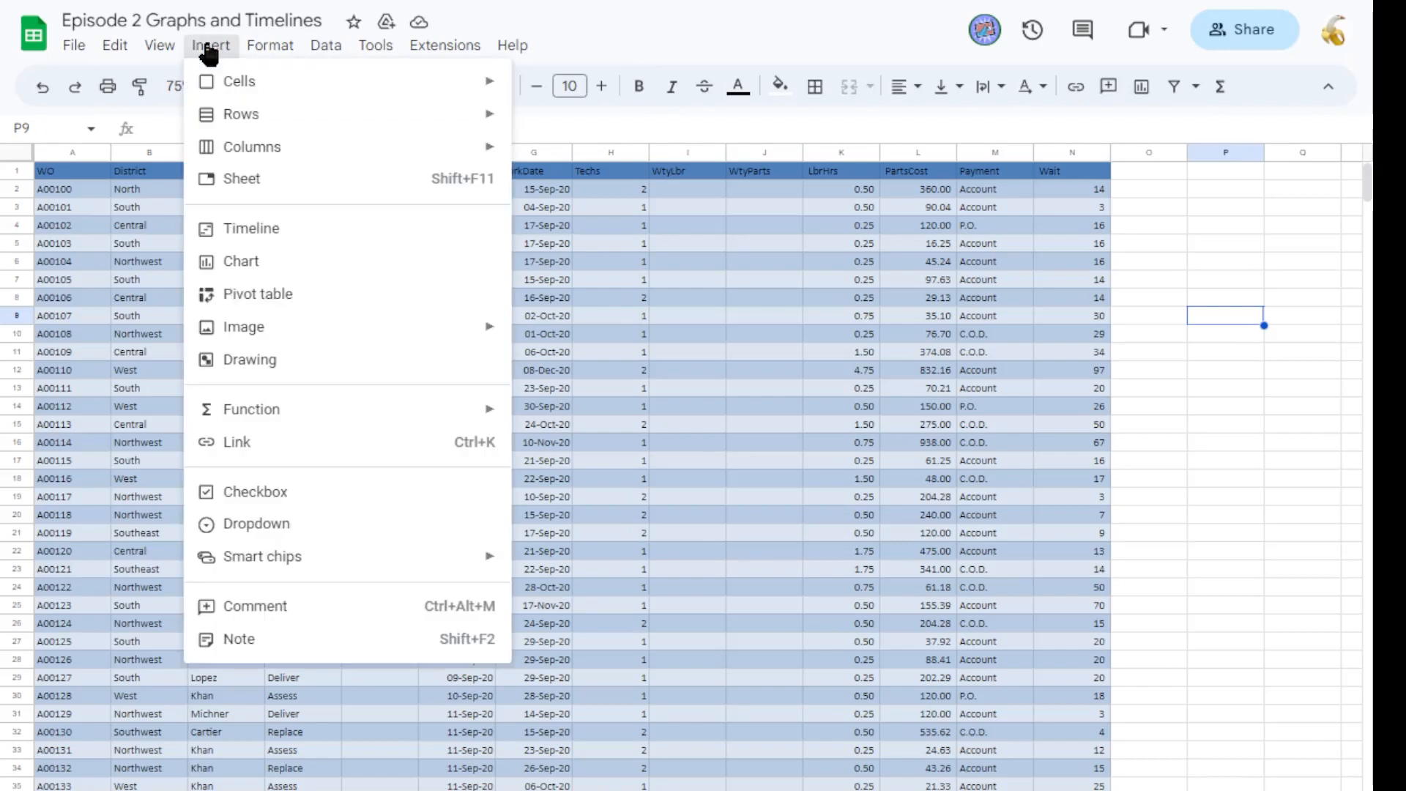
left_click(239, 229)
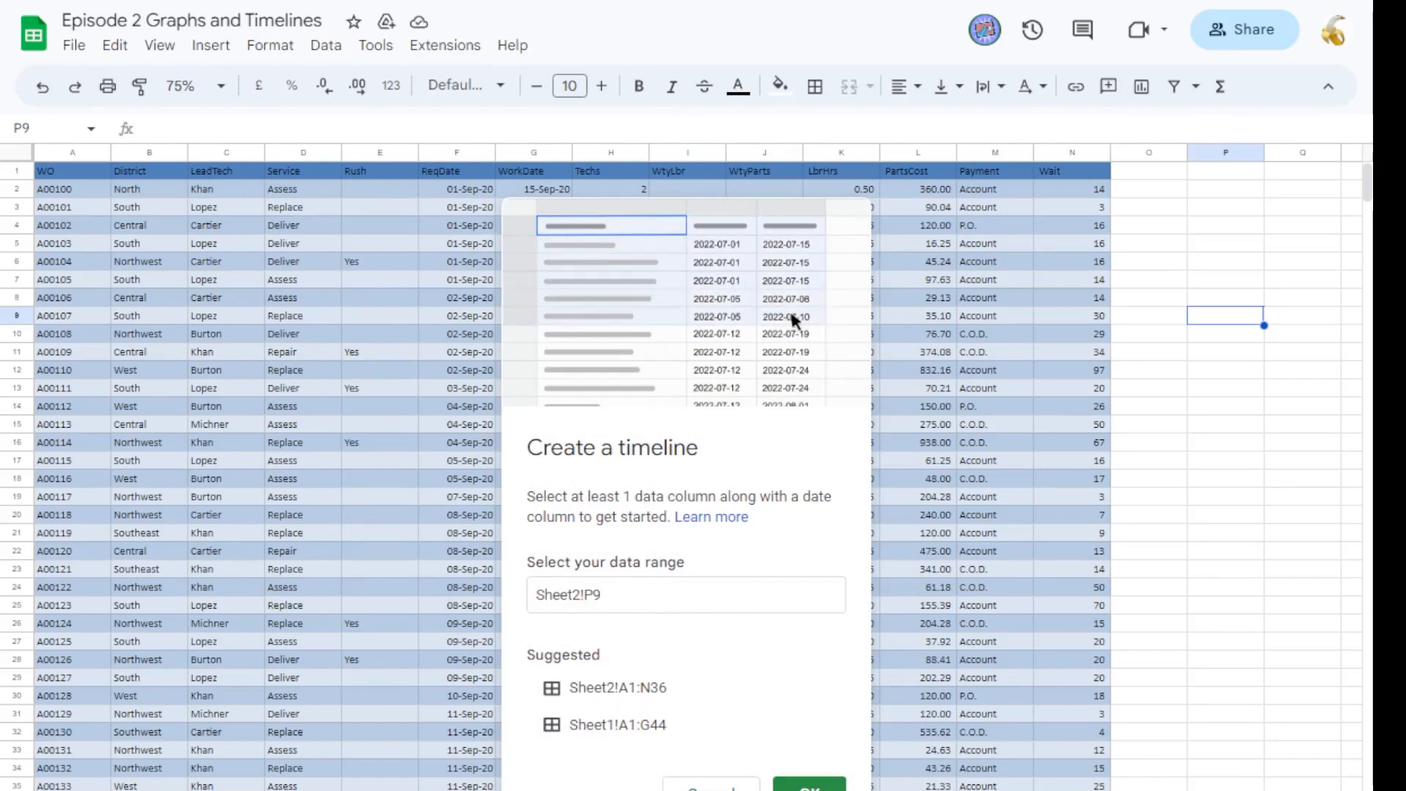
left_click(809, 783)
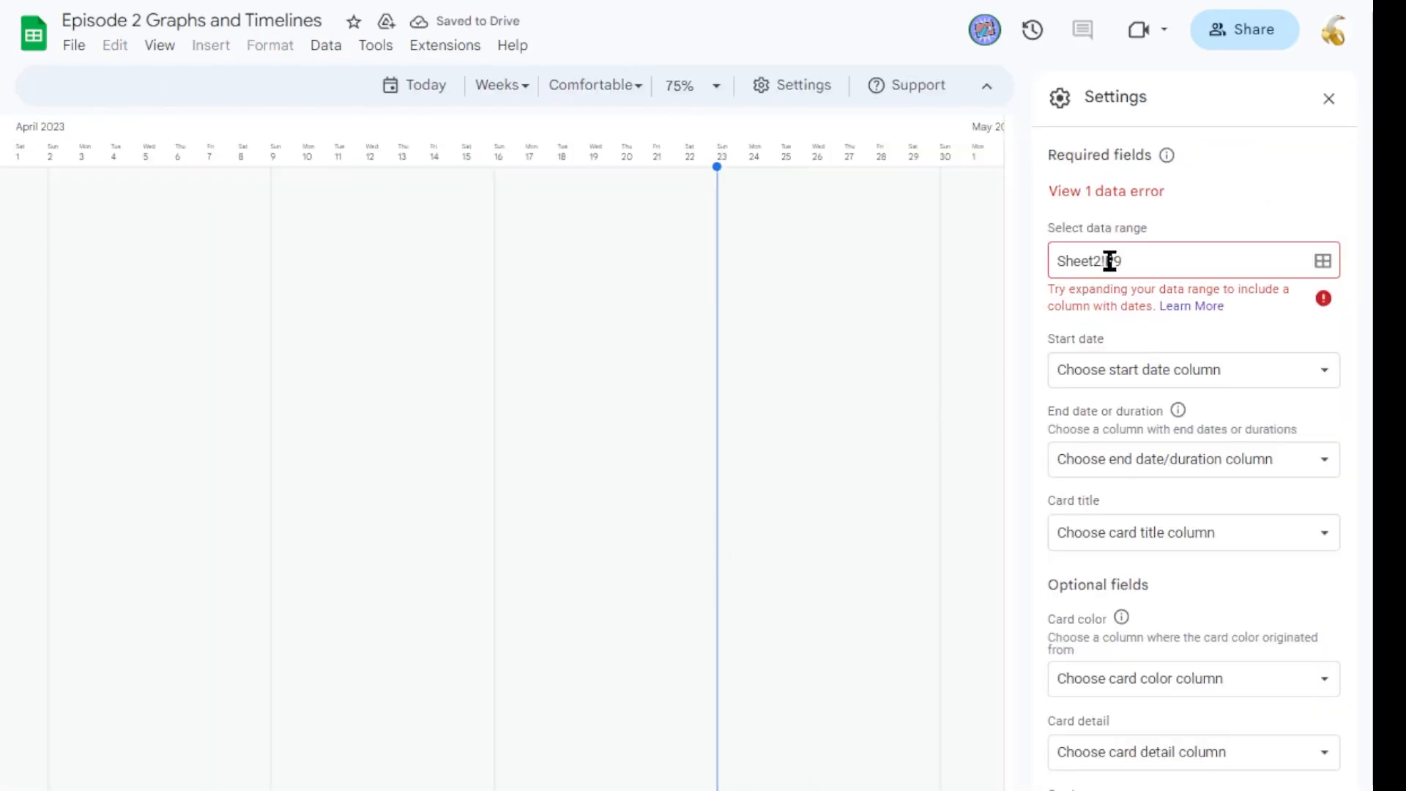
Set the timeline's data range to Sheet2!A1:N36, copying the data range from the work orders sheet.
left_click(1140, 266)
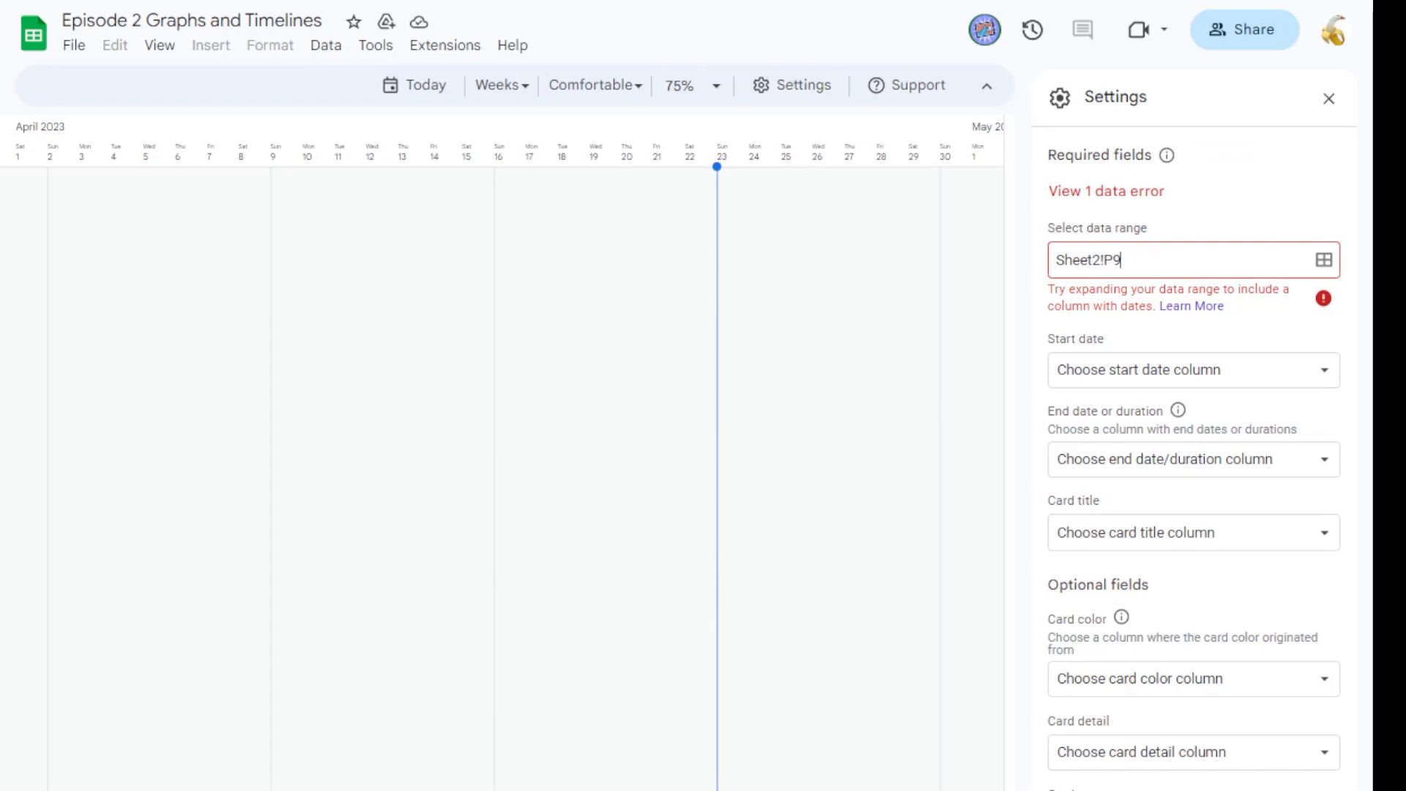
key("ctrl+shift+Page_Up")
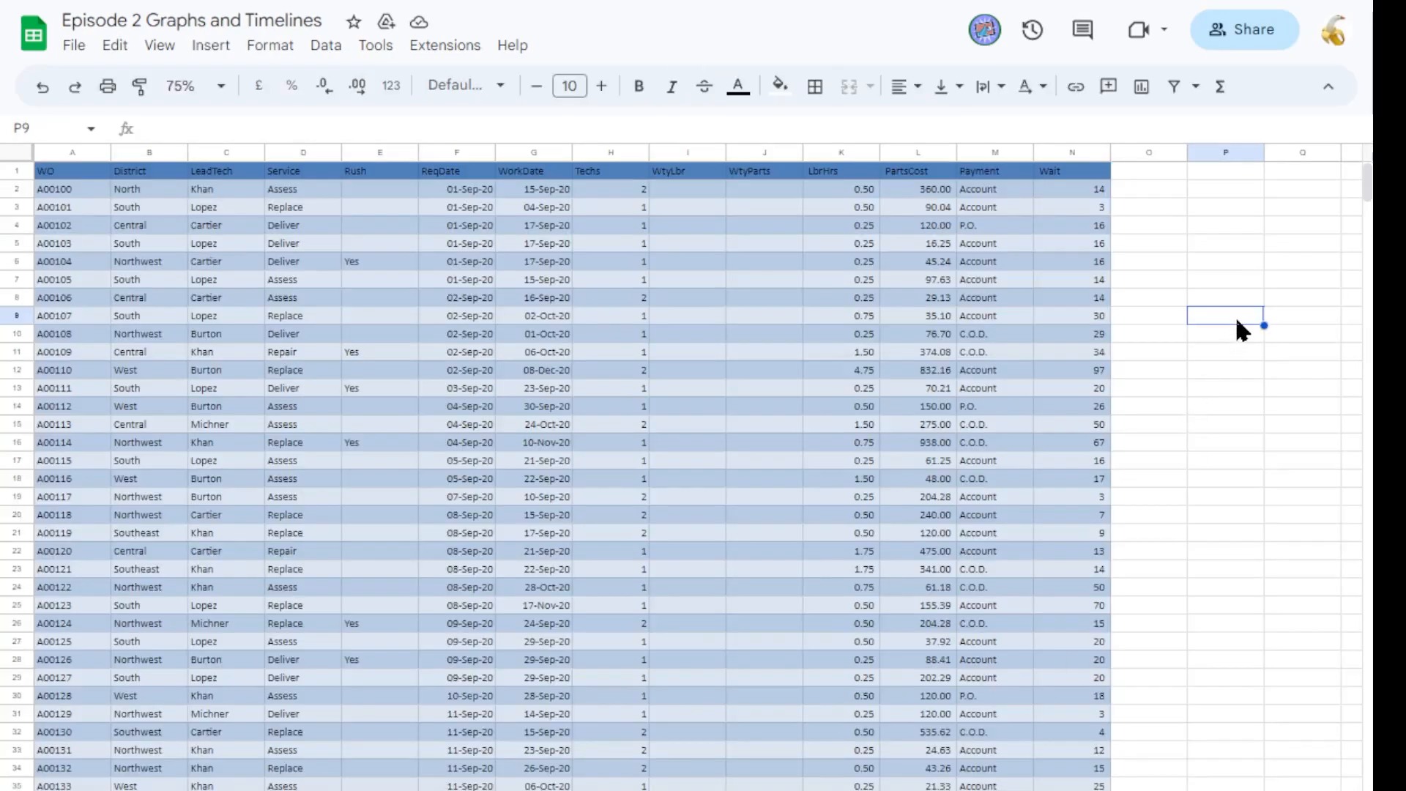
left_click(615, 2)
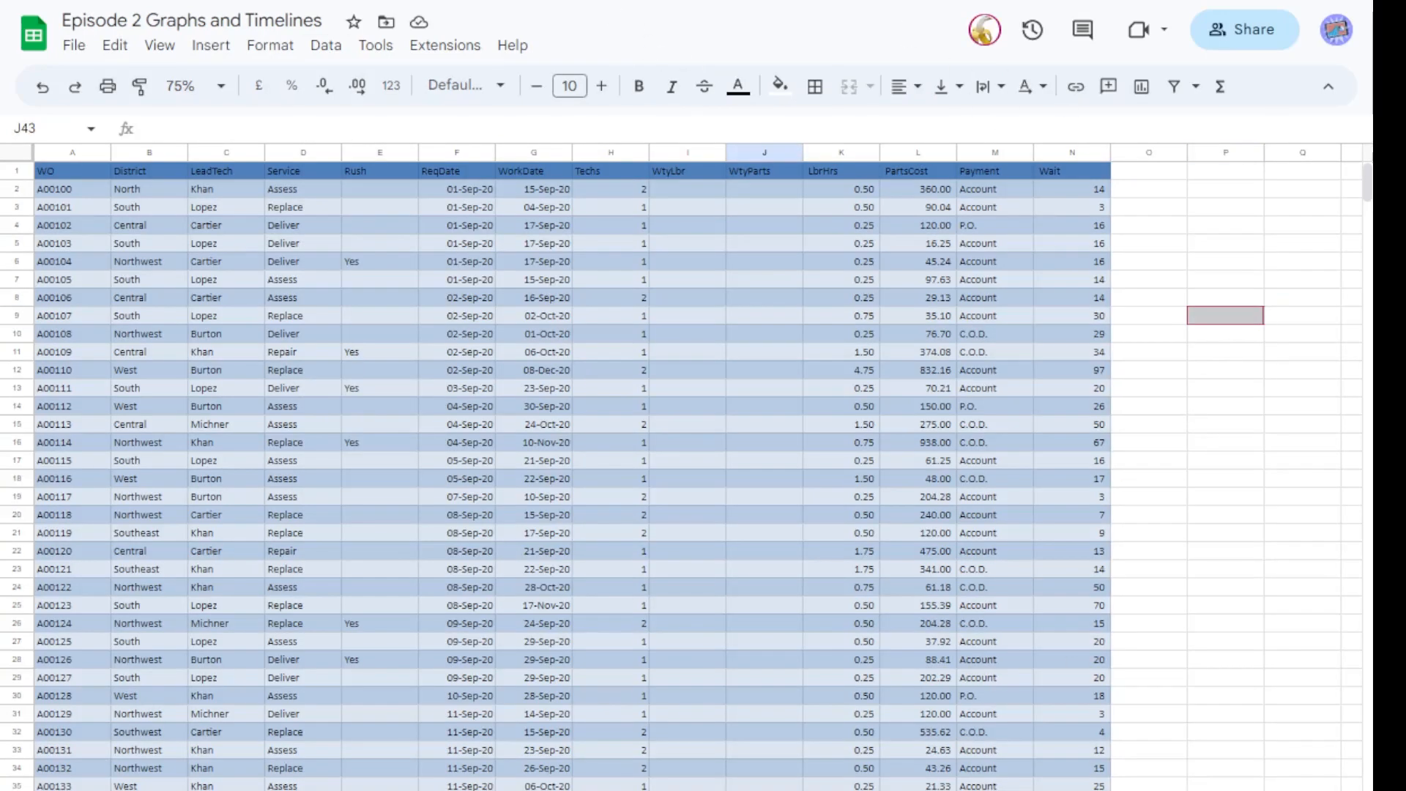
left_click(546, 1)
left_click(476, 2)
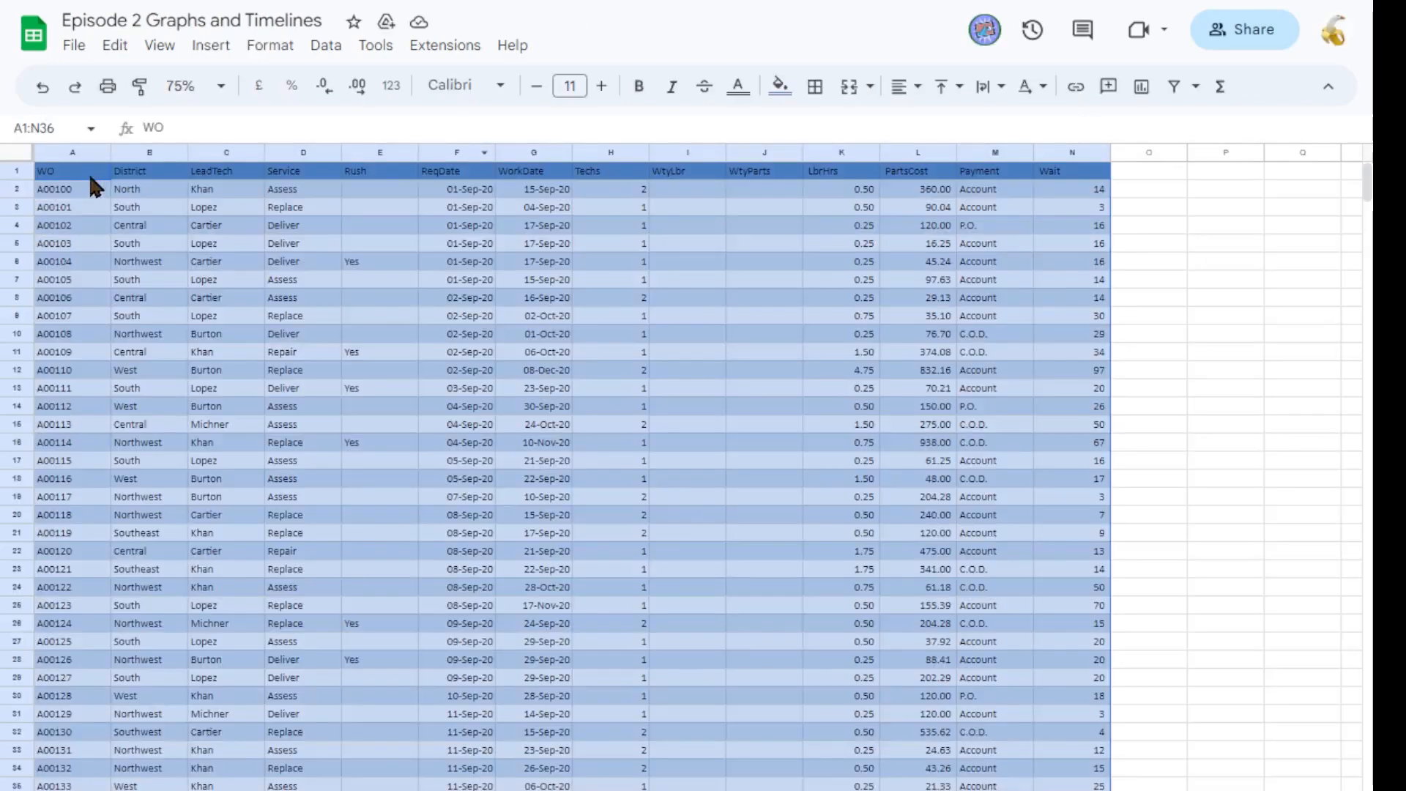
left_click(22, 128)
key("ctrl+c")
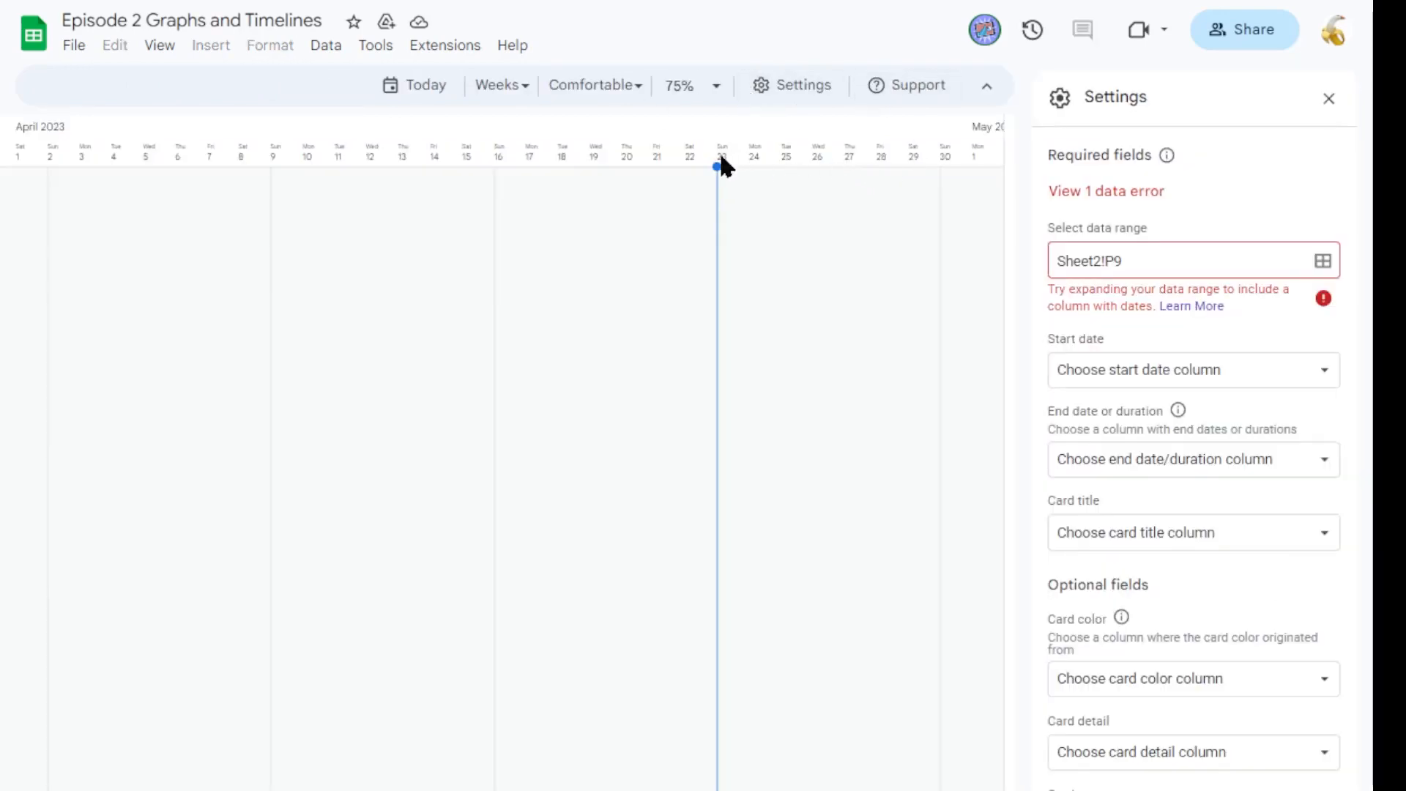
left_click(1158, 265)
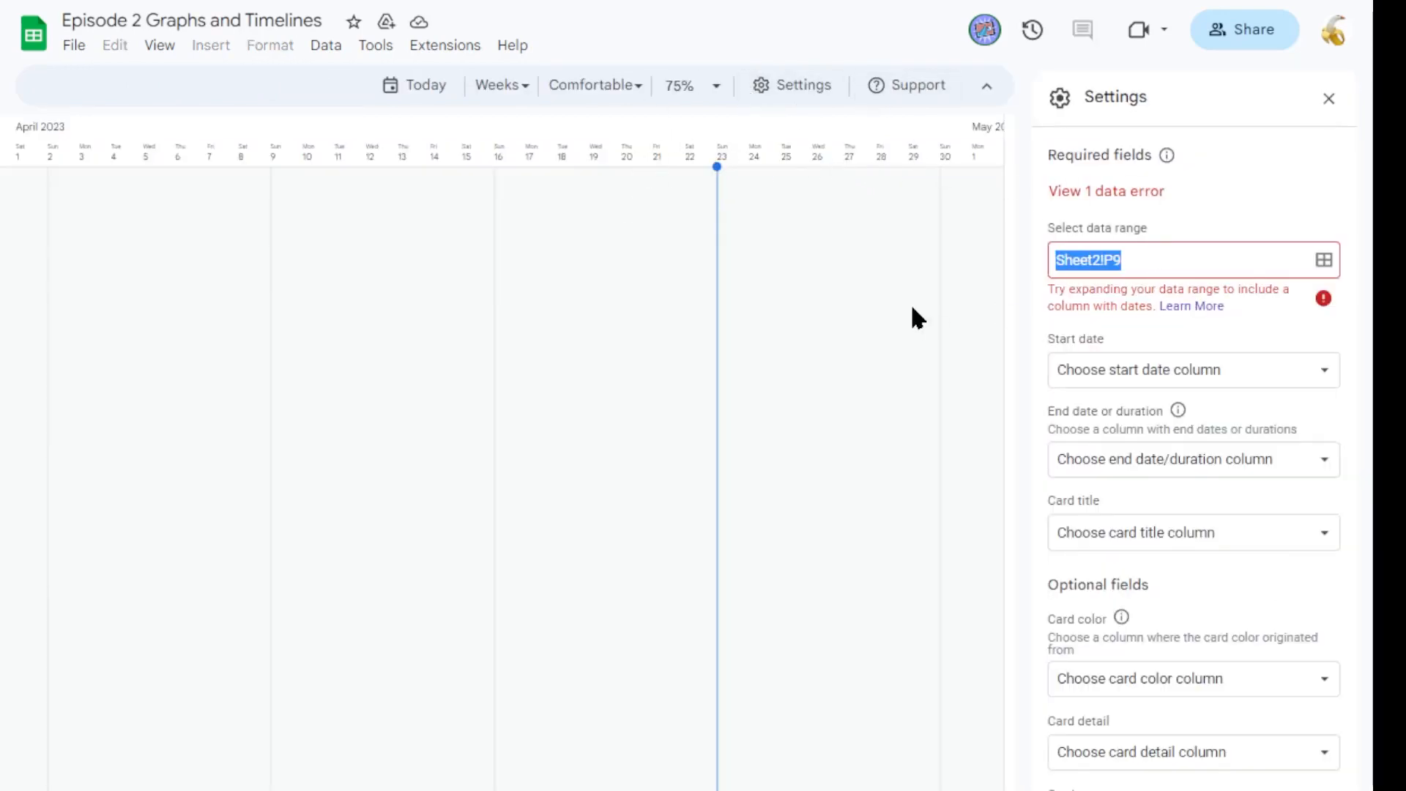
key("ctrl+v")
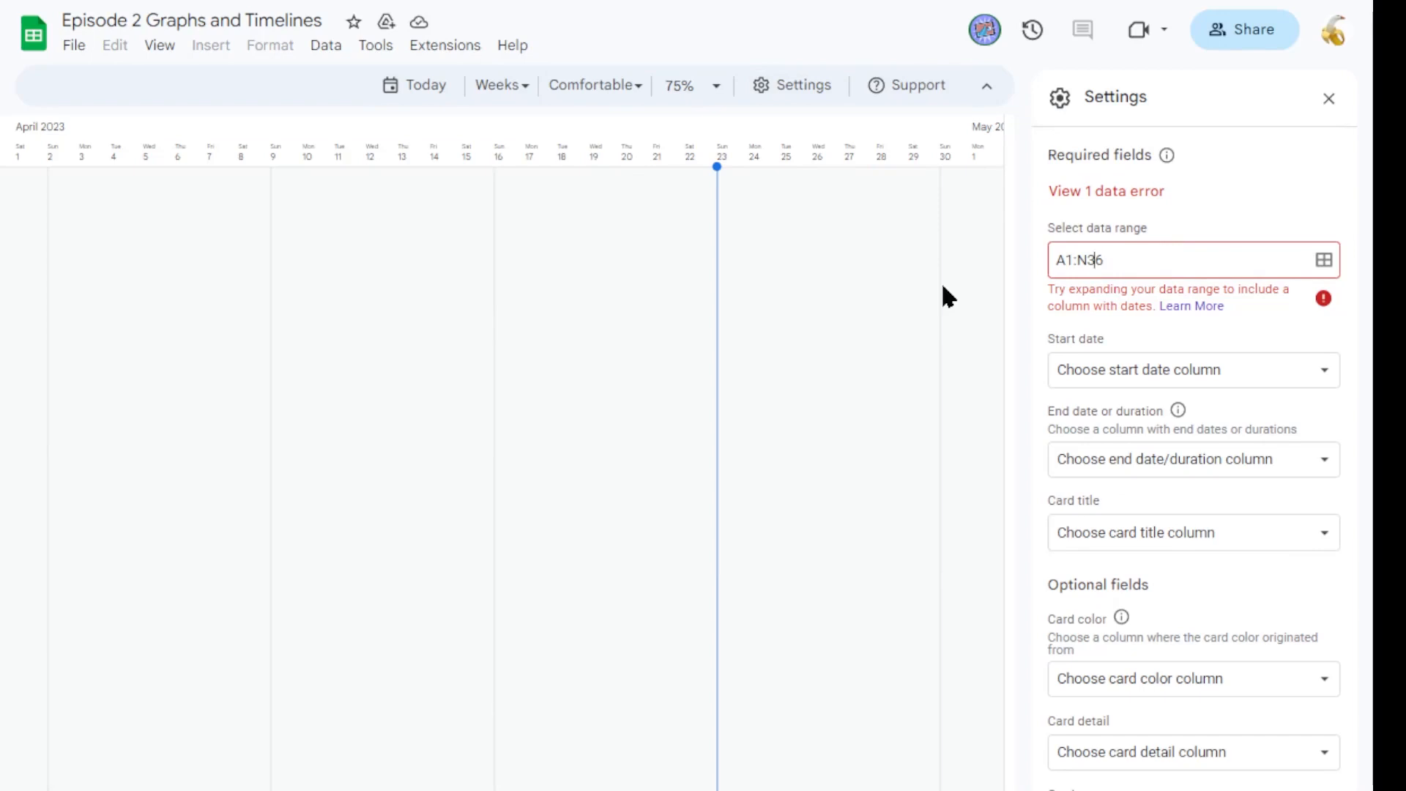
type("Sheet2!")
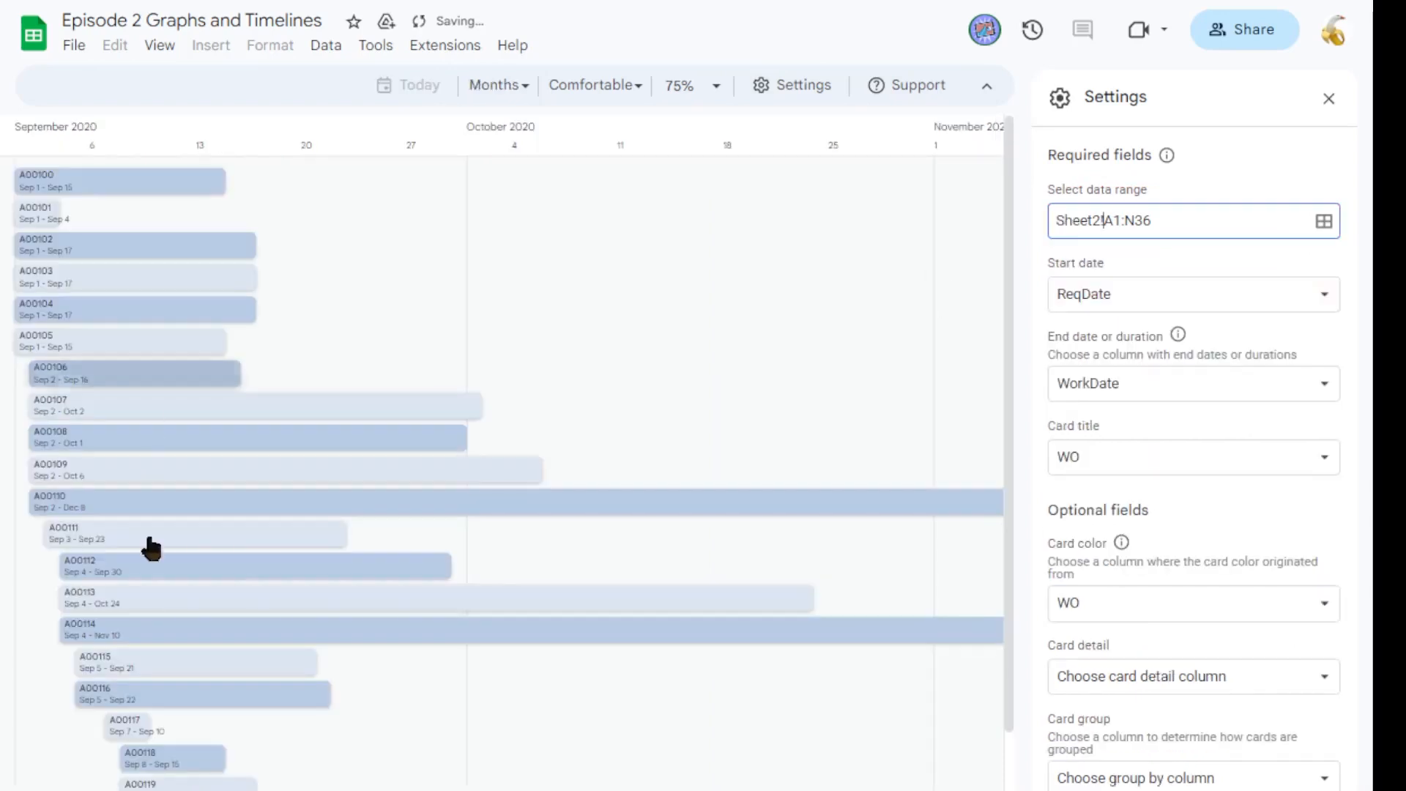
Switch between the timeline and the sheets to compare the timeline cards with the work orders data.
scroll(575, 595, "down", 4)
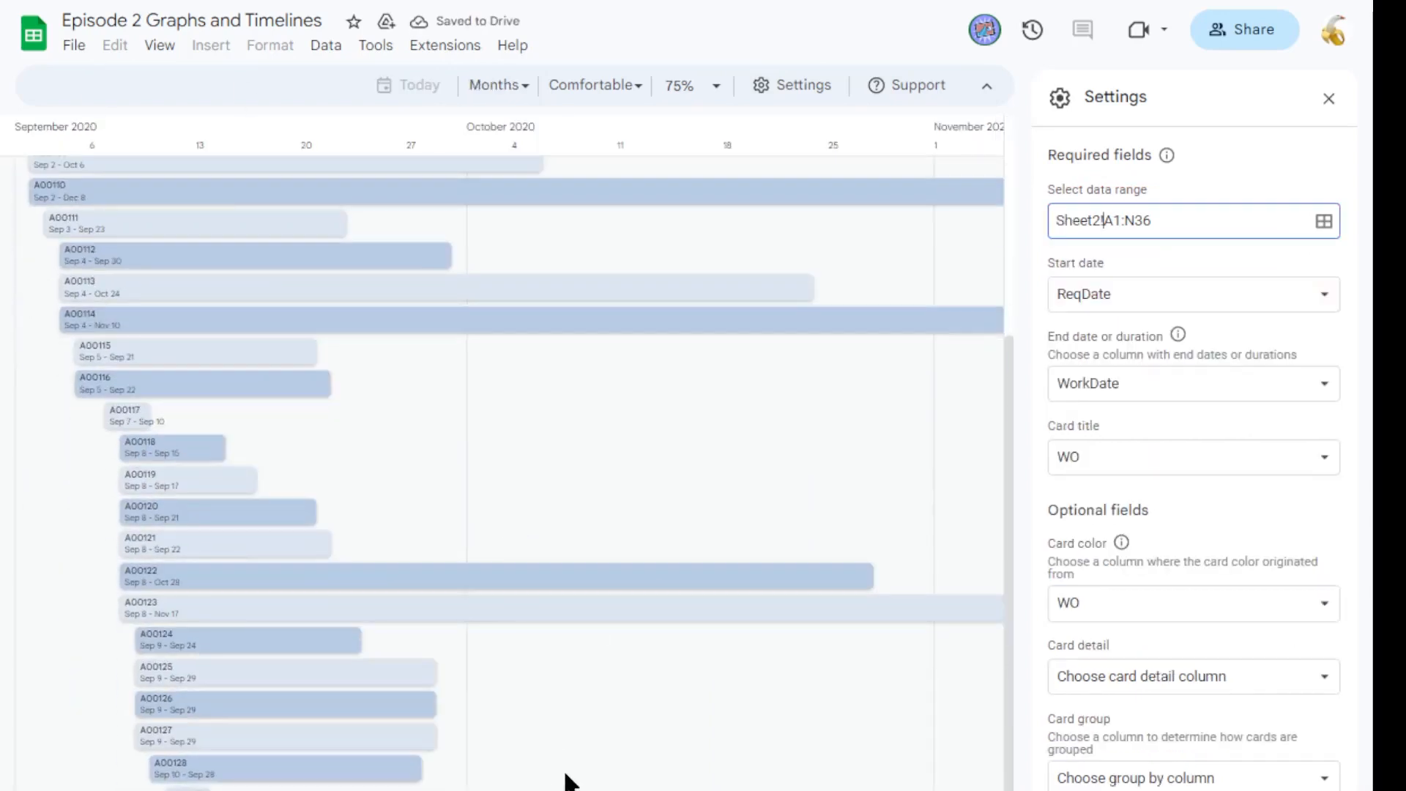
scroll(568, 779, "up", 4)
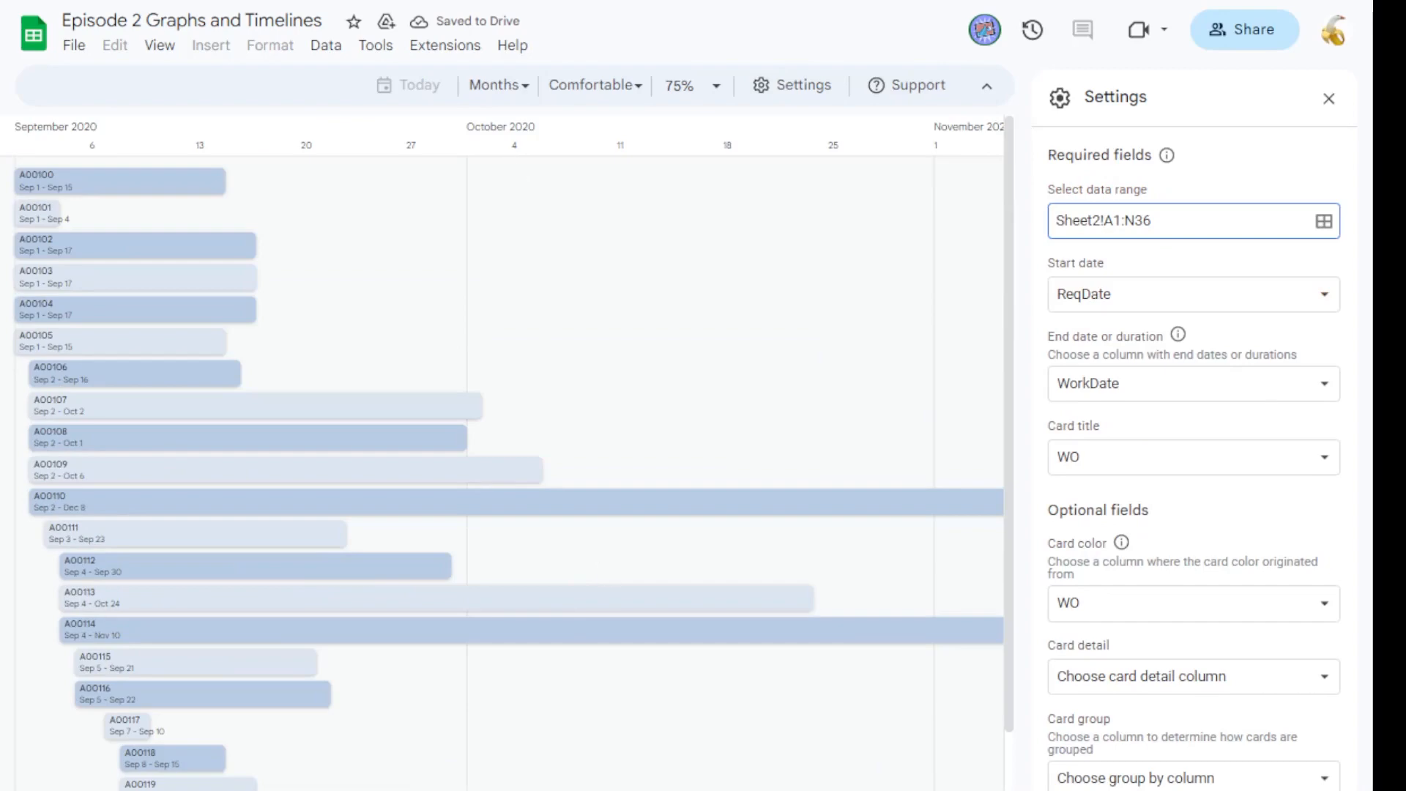
left_click(293, 790)
left_click(538, 790)
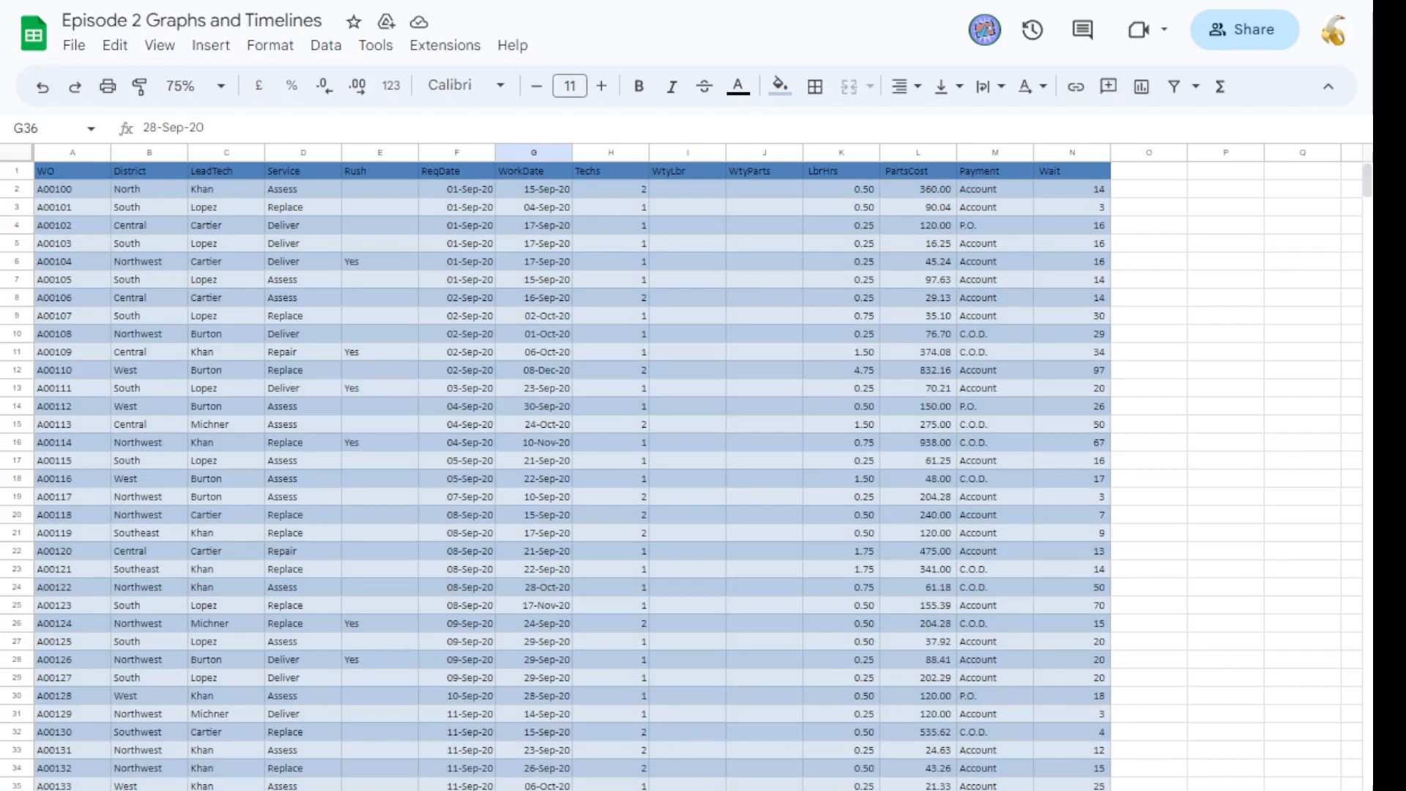
mouse_move(747, 790)
left_mouse_down()
mouse_move(744, 763)
mouse_move(741, 777)
left_mouse_up()
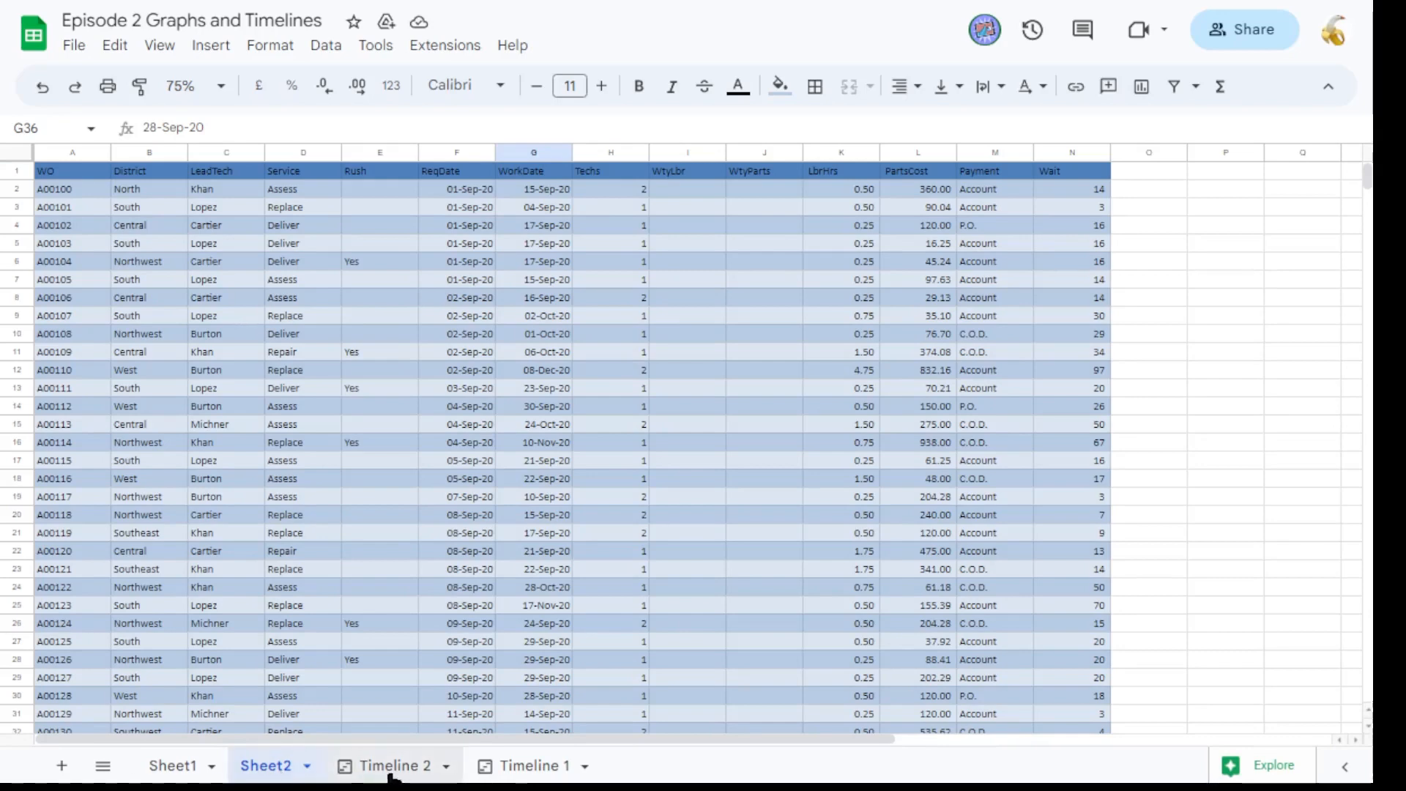
left_click(176, 767)
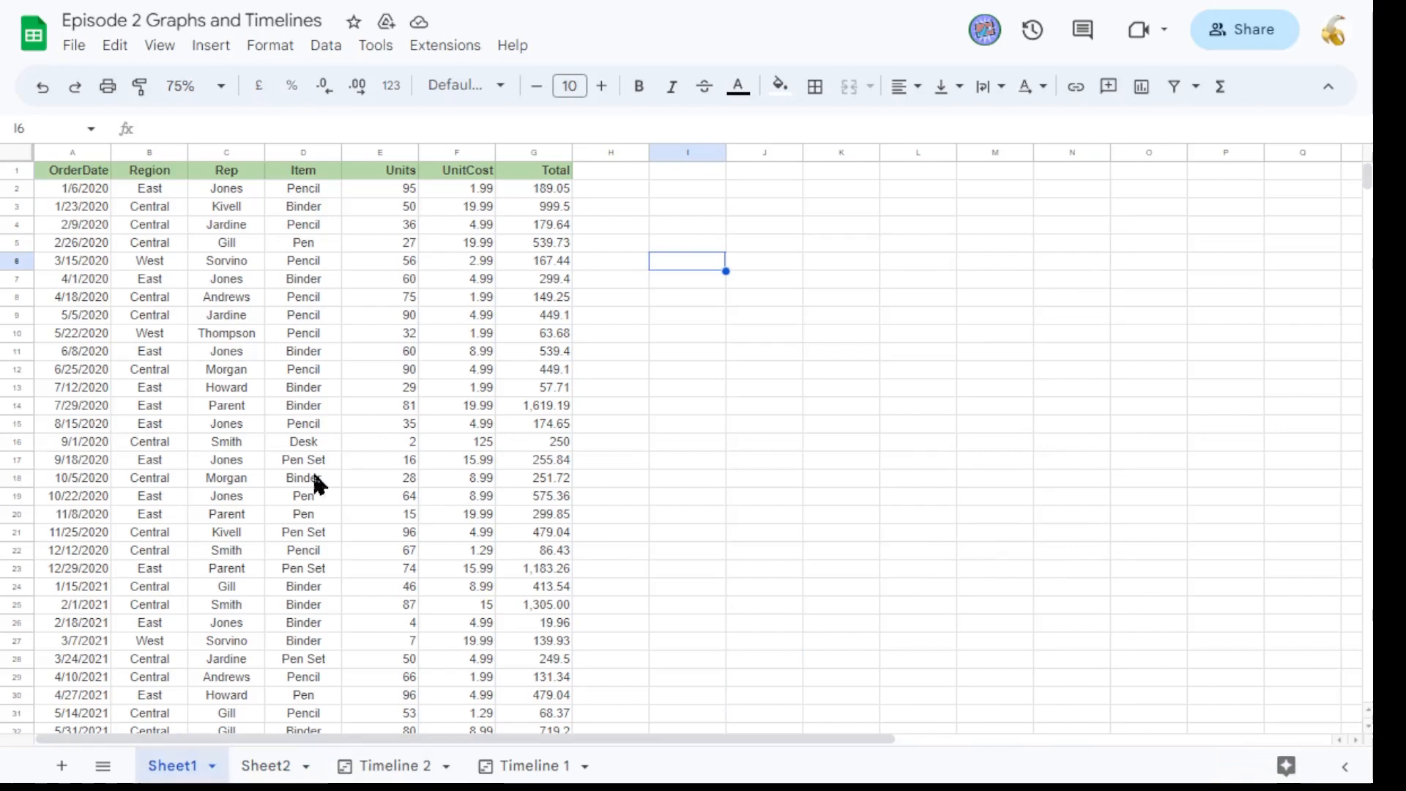
left_click(272, 767)
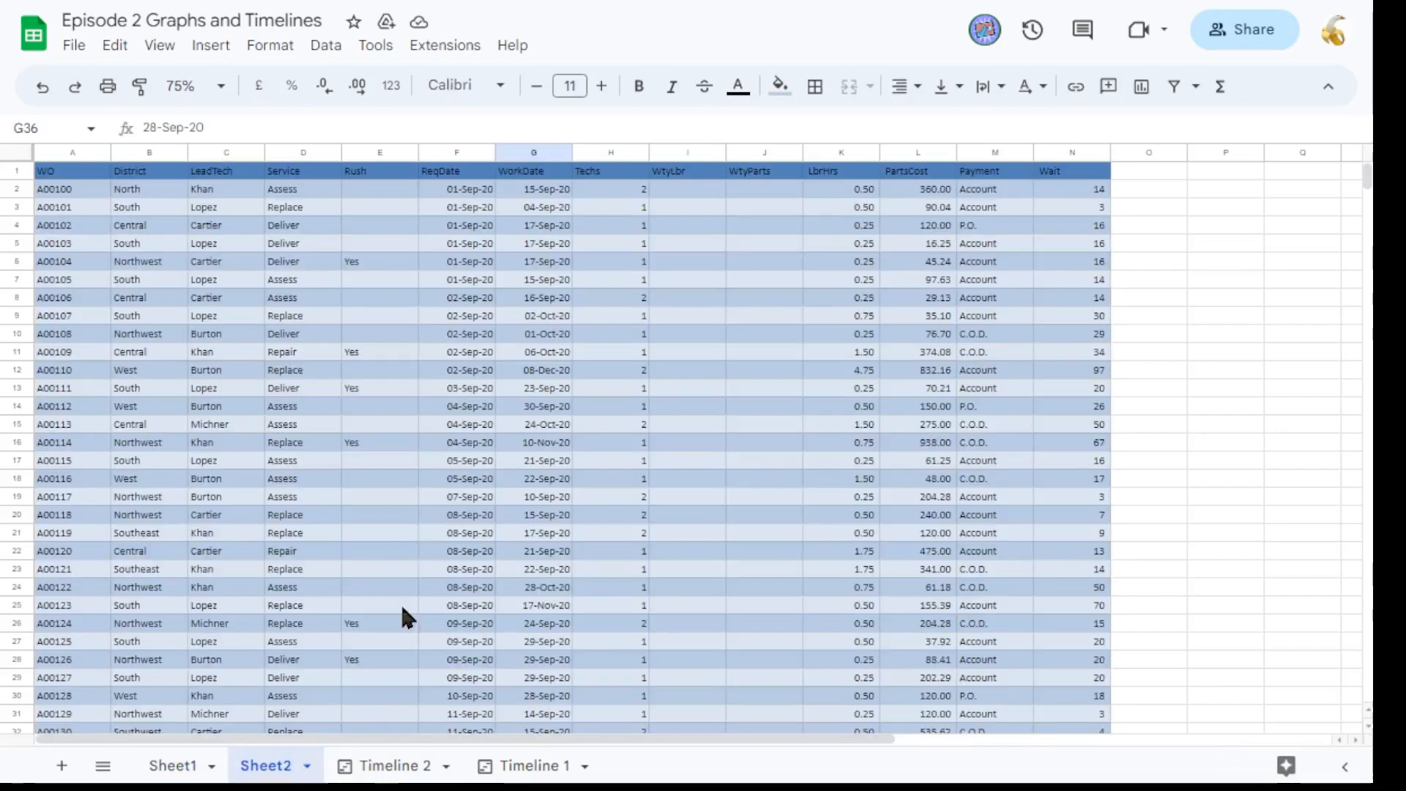
scroll(591, 505, "down", 1)
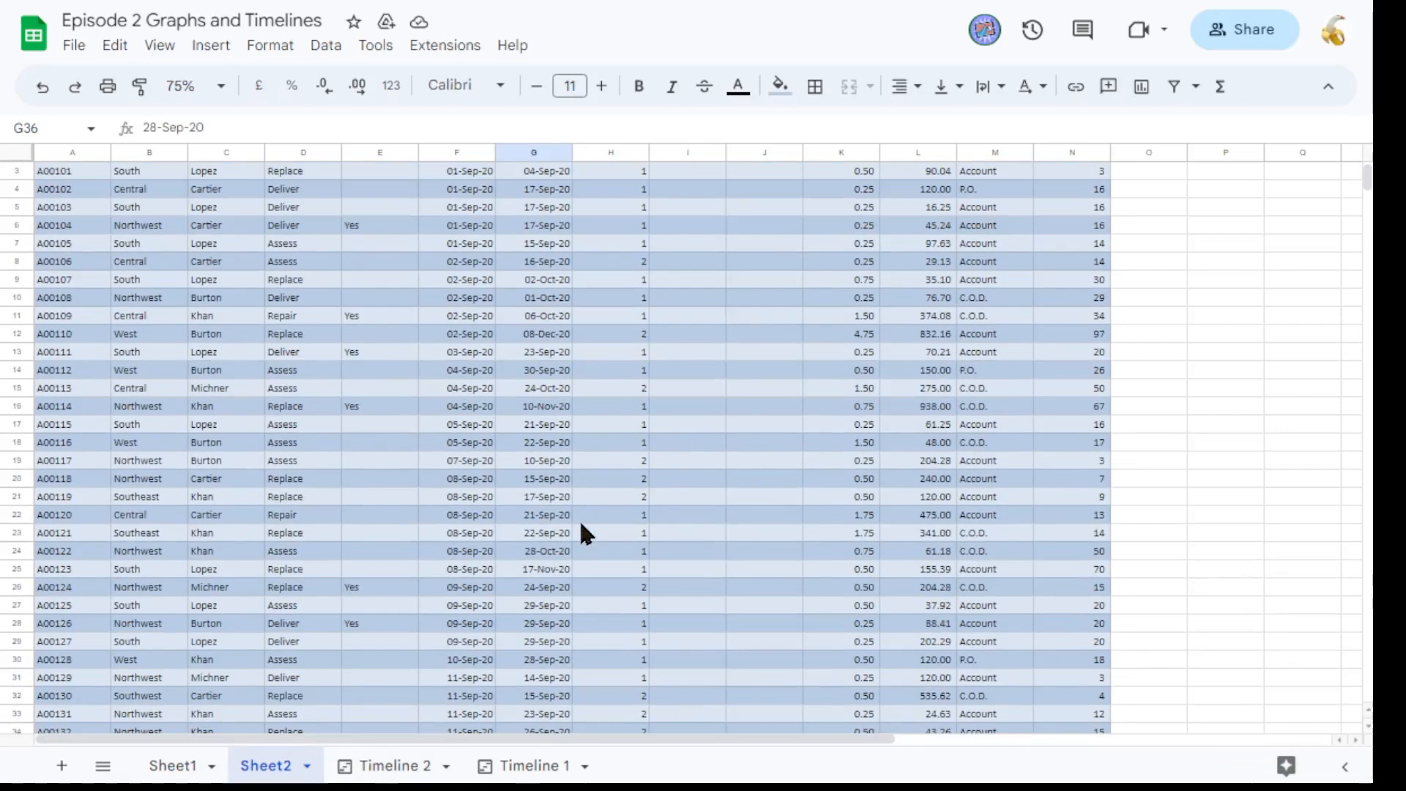
left_click(376, 767)
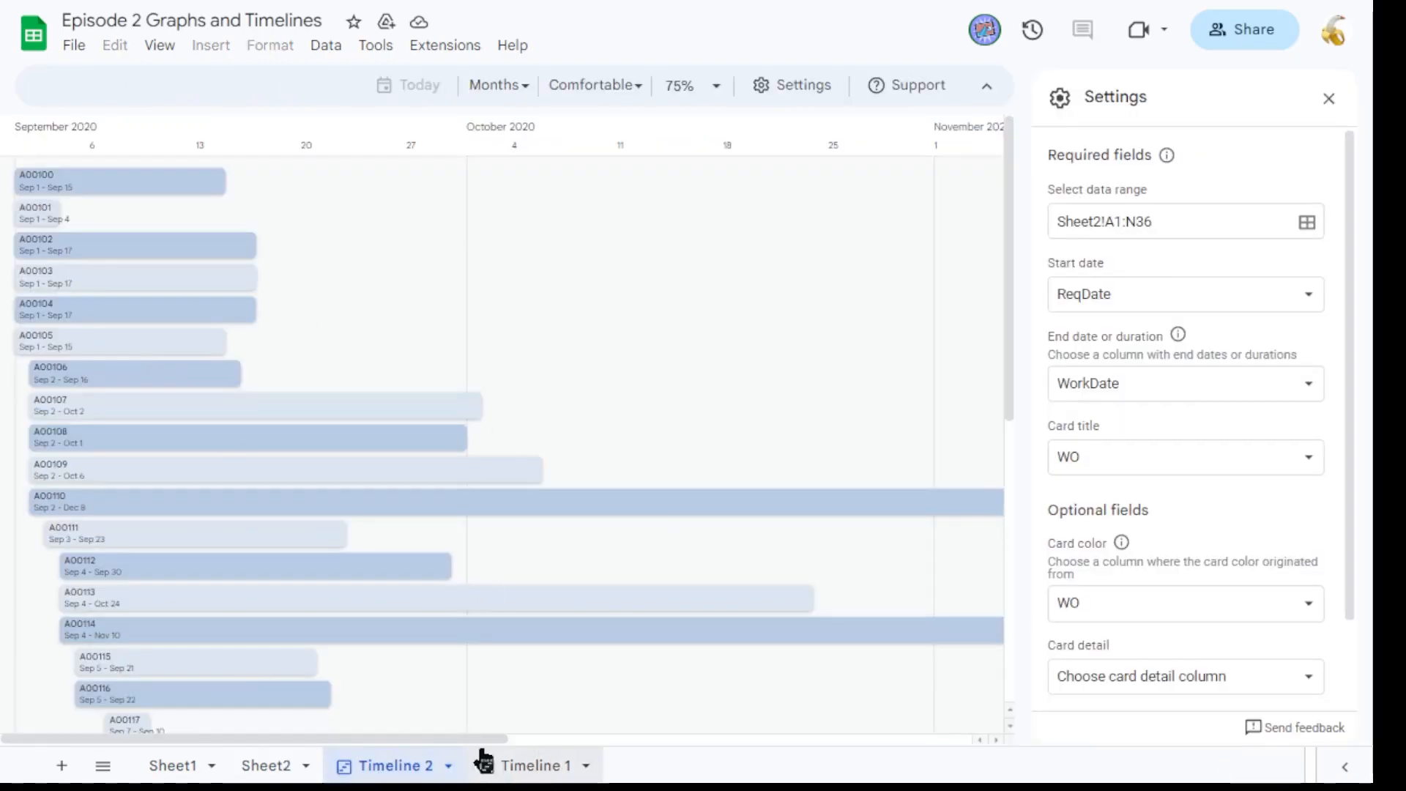
left_click(296, 766)
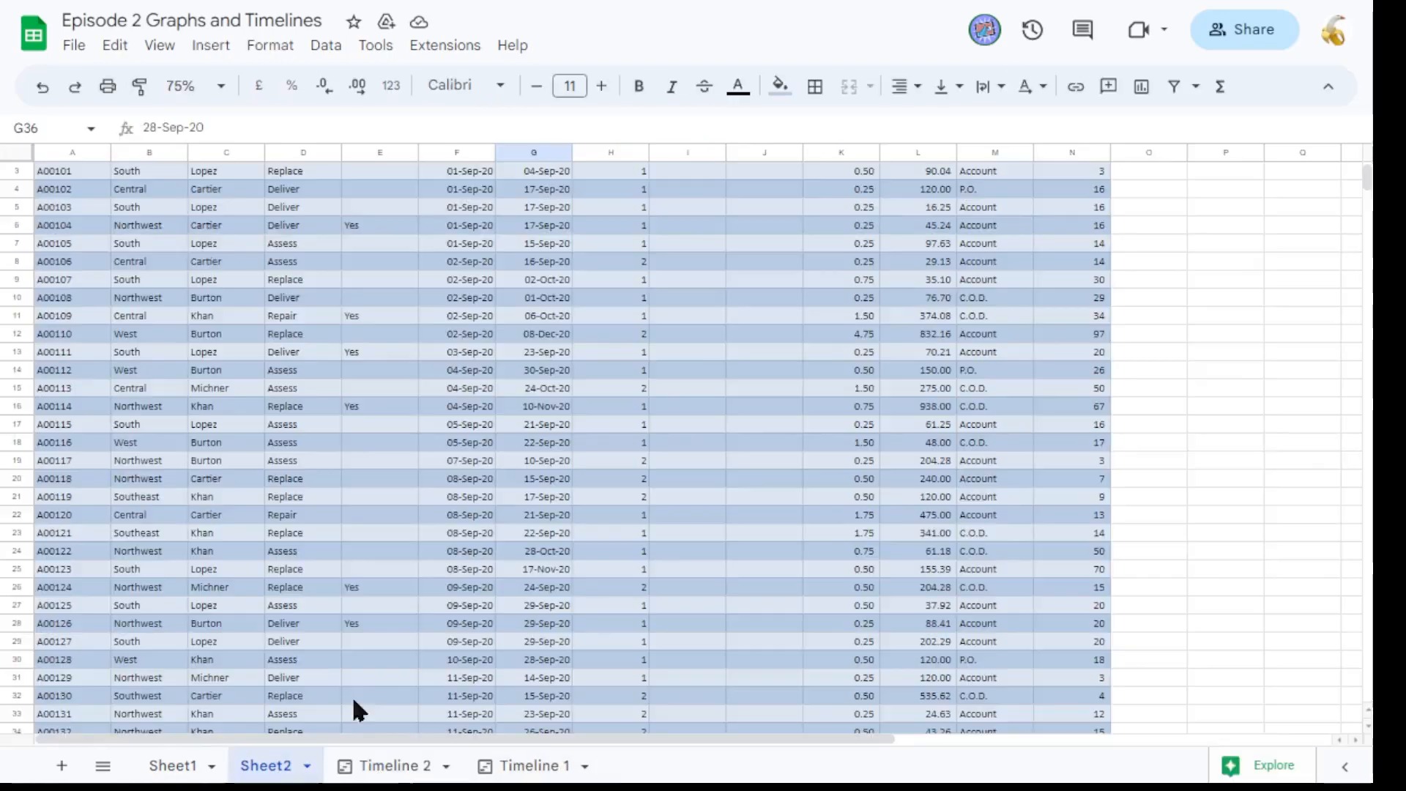
scroll(516, 417, "up", 1)
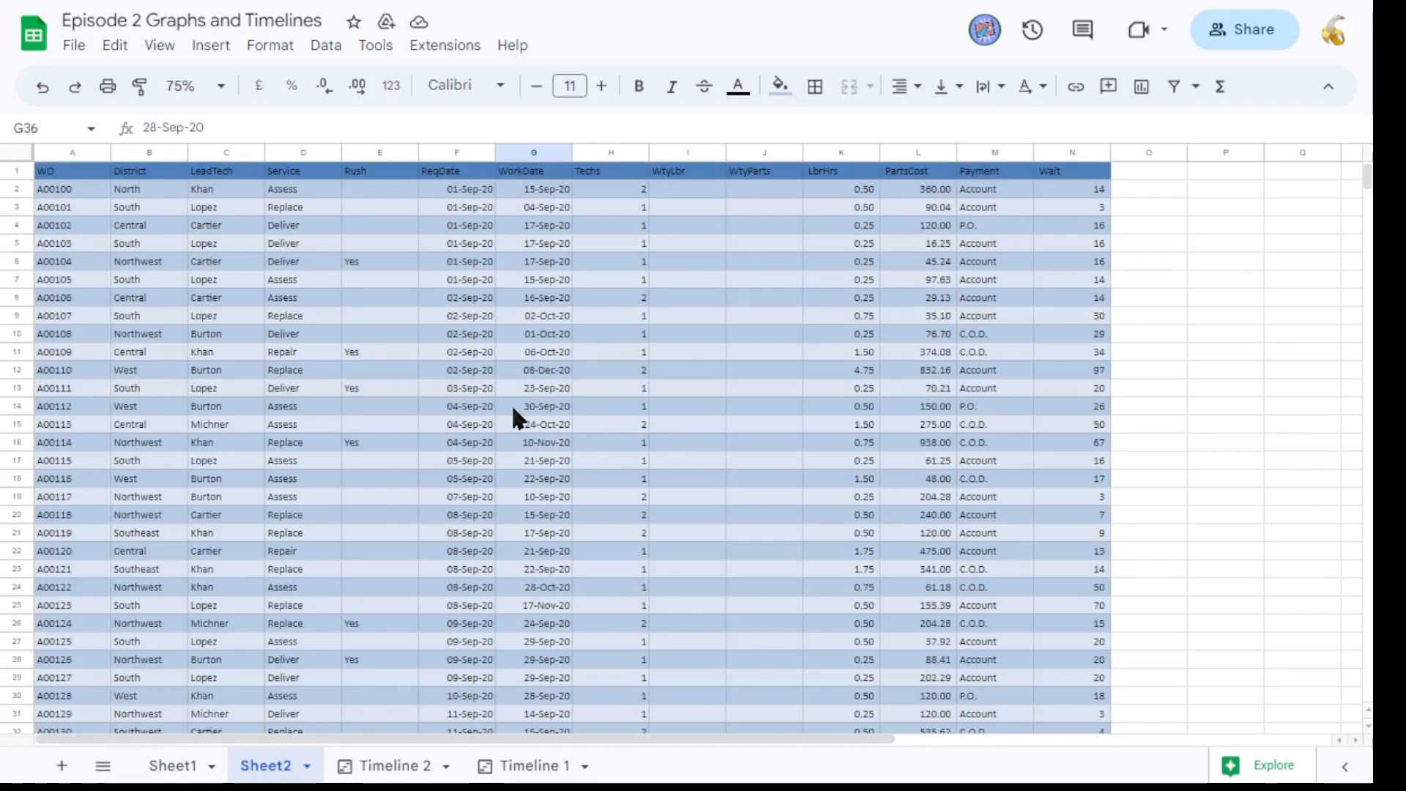
Inspect the ReqDate and WorkDate cells of the work orders against the timeline cards.
left_click(474, 192)
left_click(542, 192)
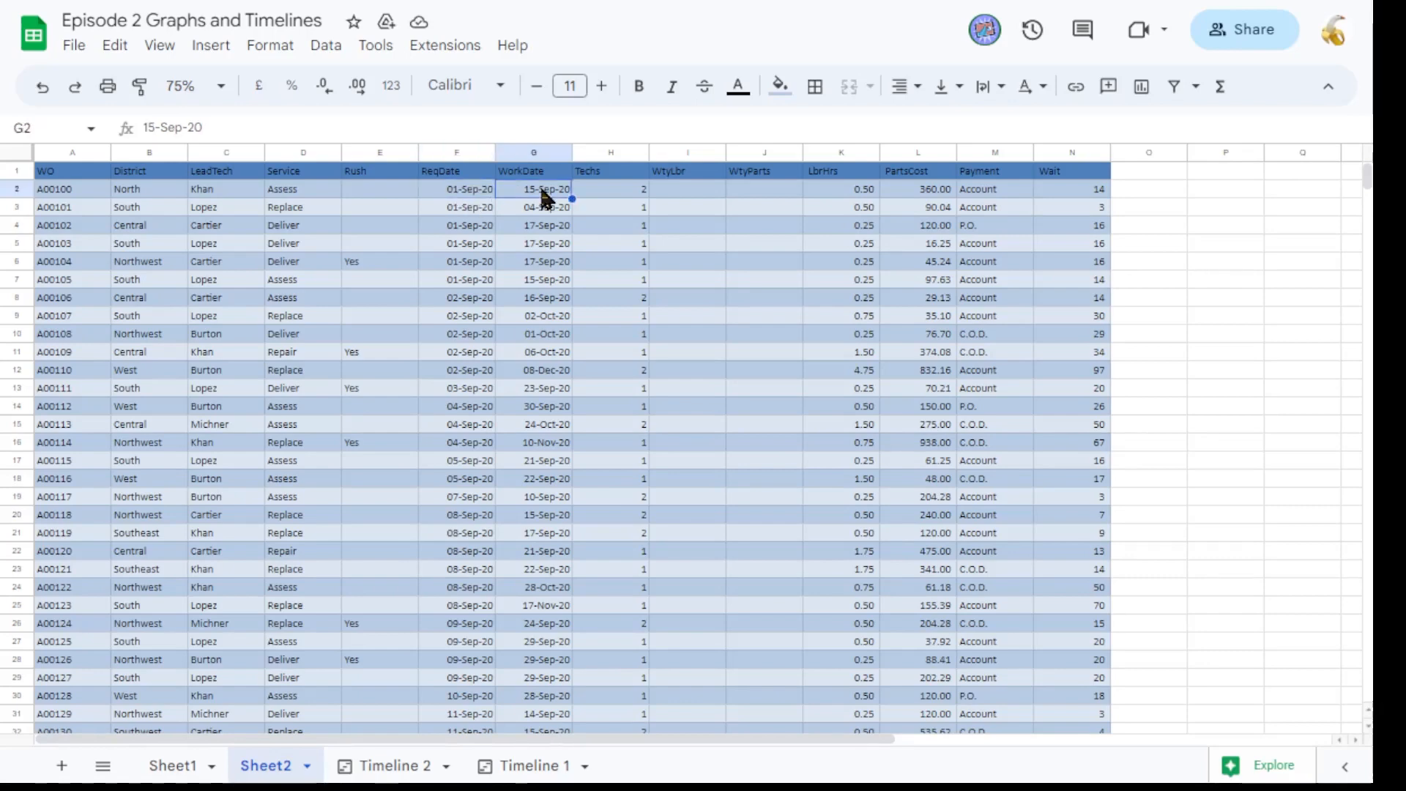
left_click(482, 189)
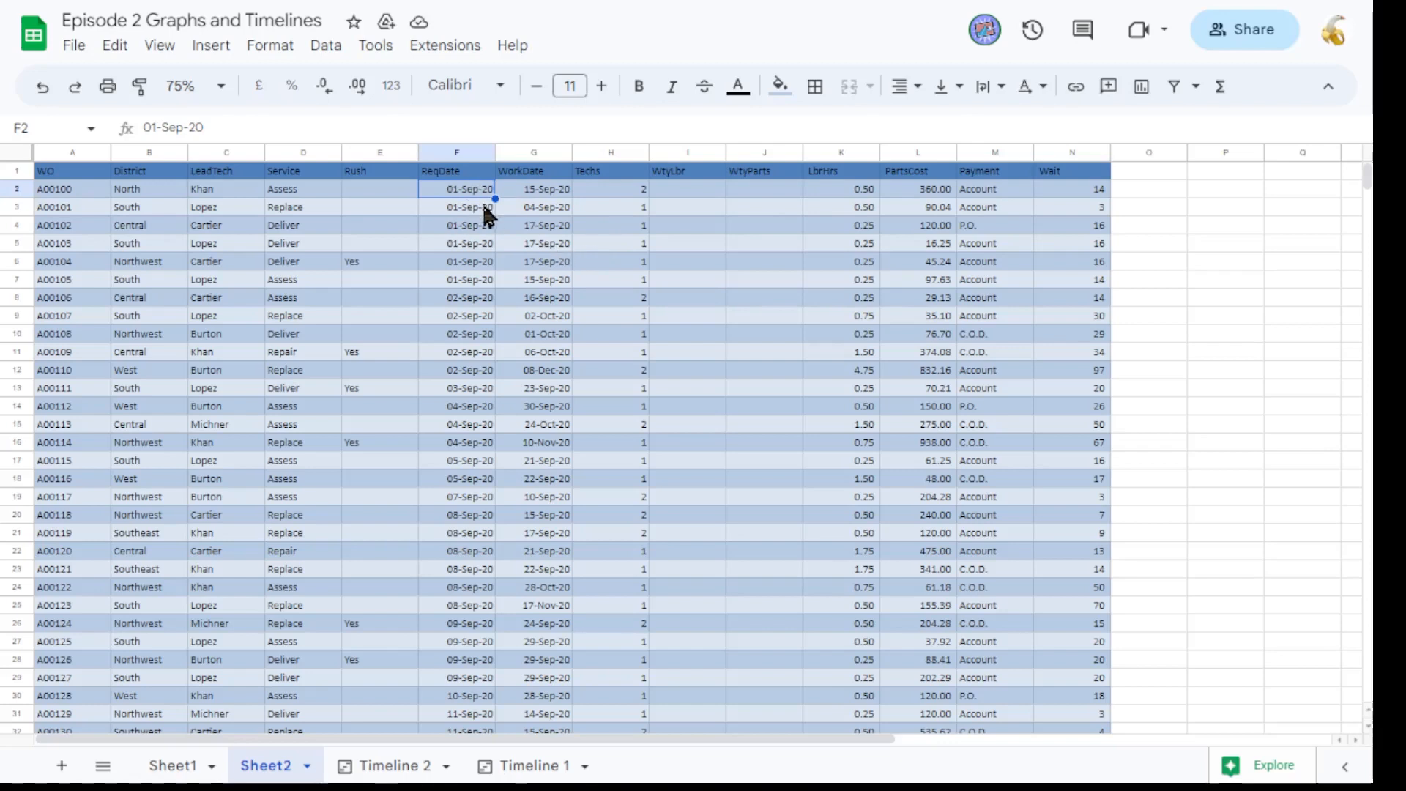
left_click(522, 191)
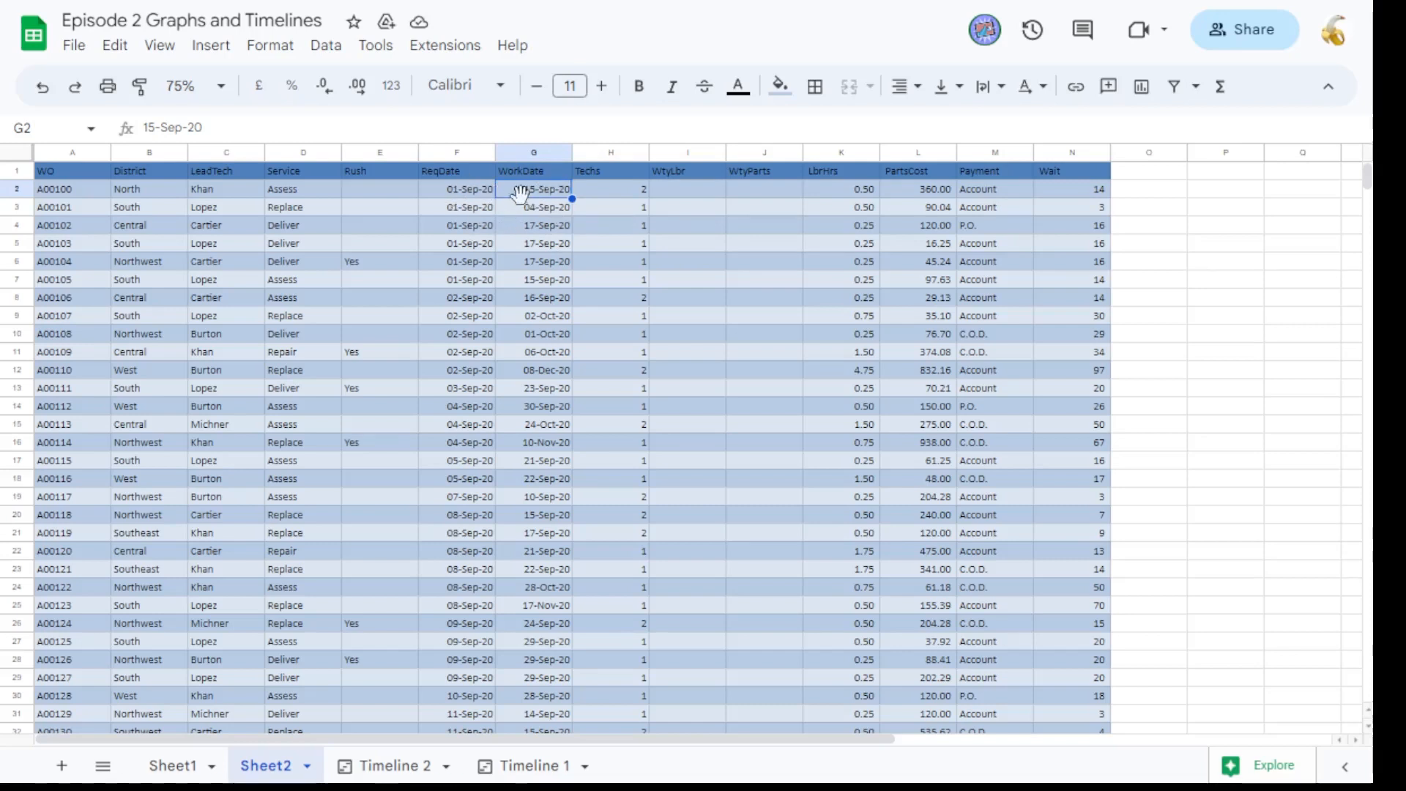
left_click(393, 768)
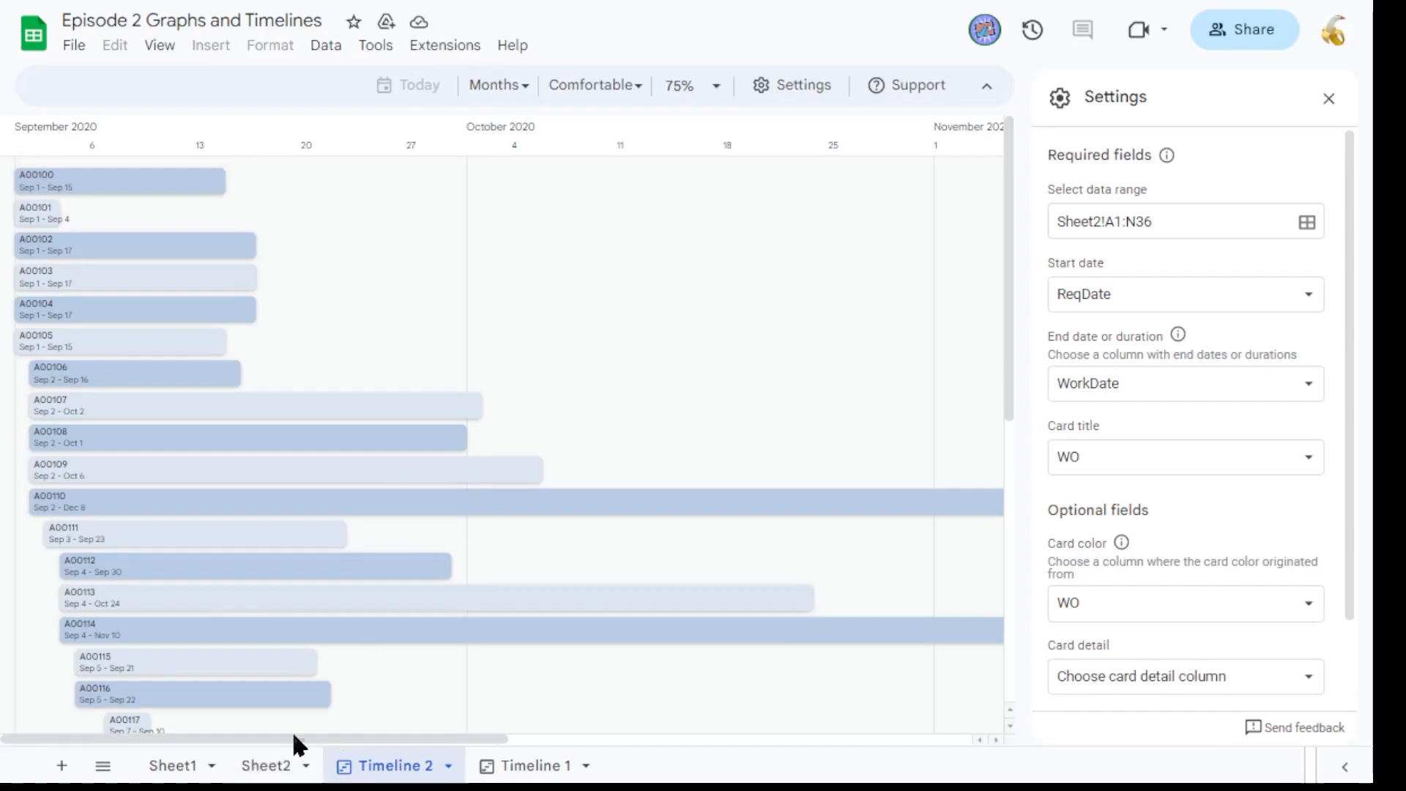
left_click(290, 762)
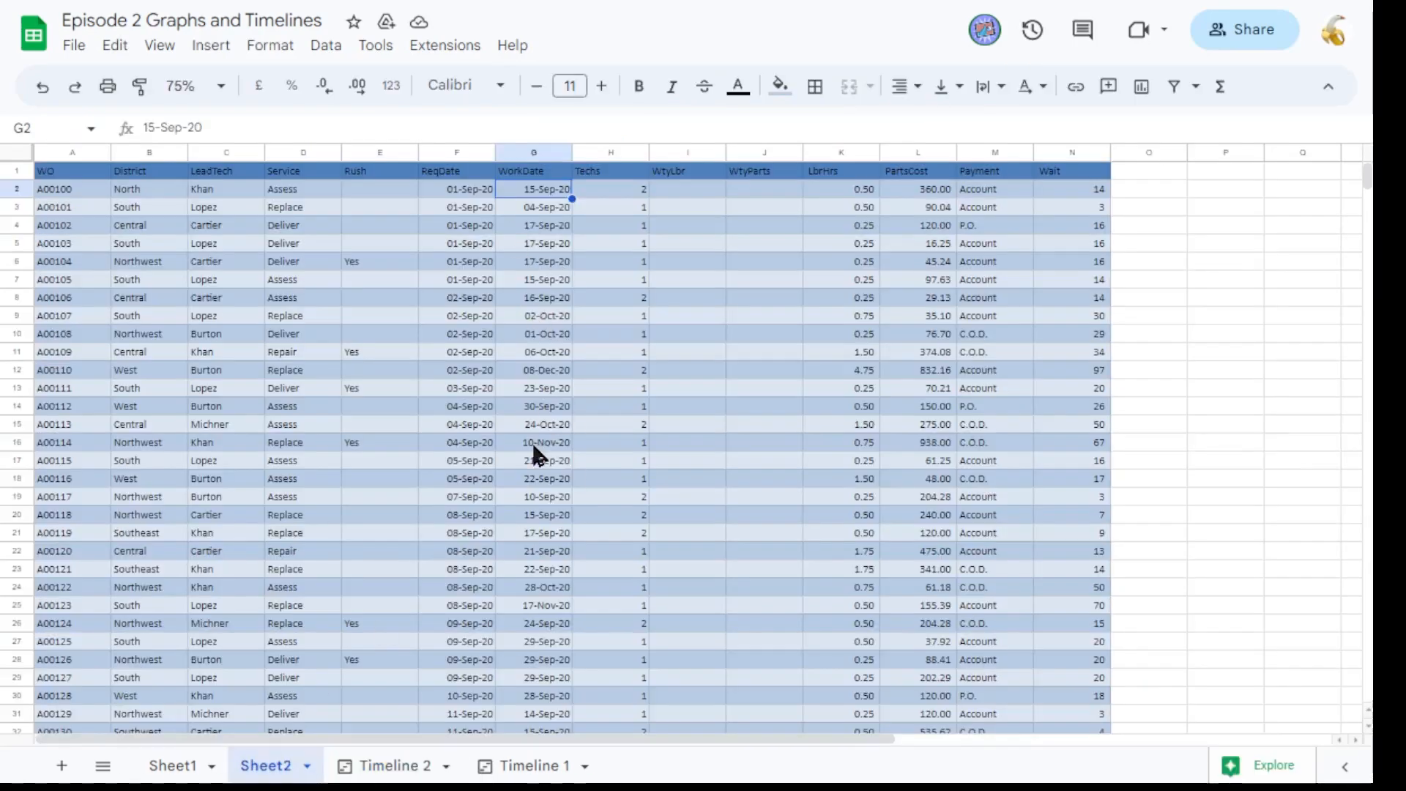
left_click(473, 280)
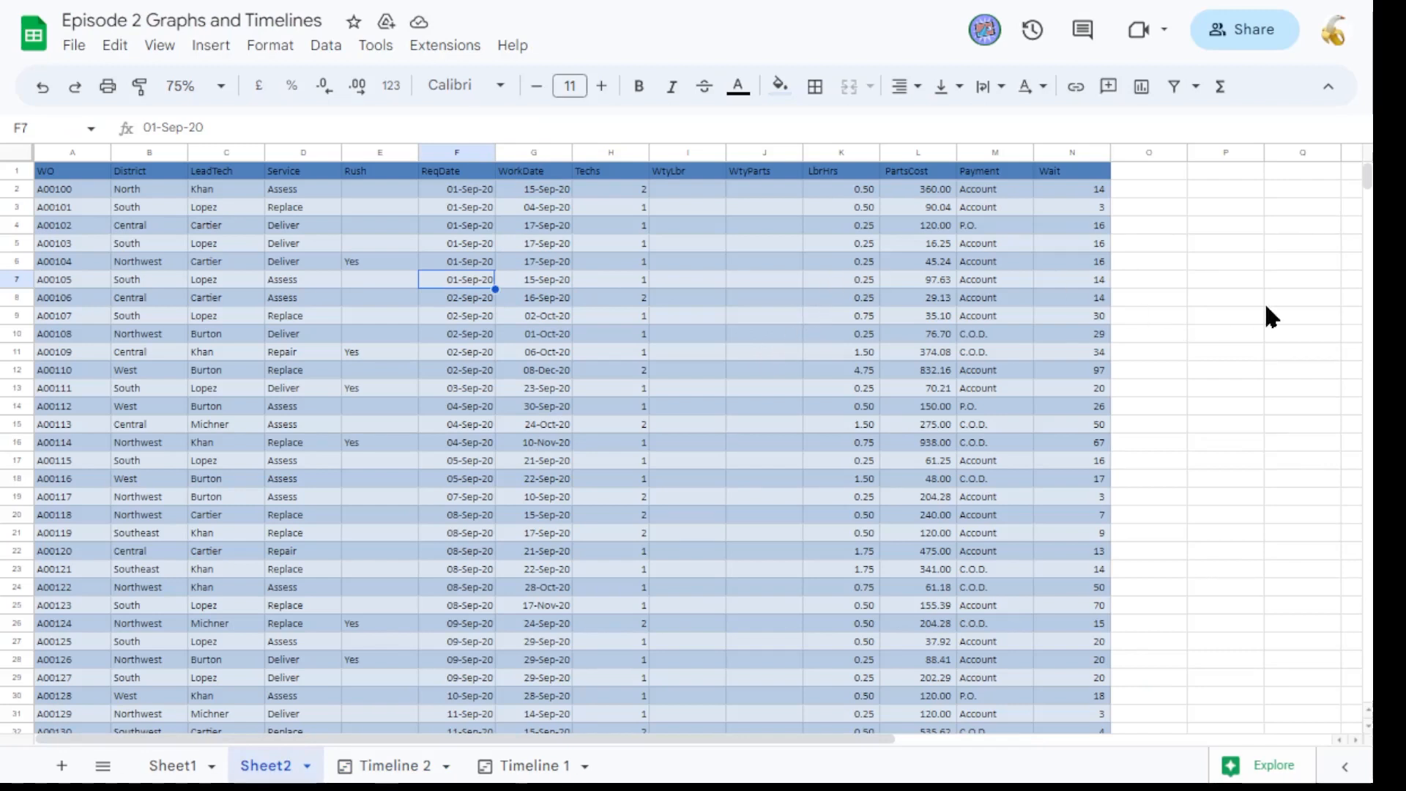
left_click(396, 766)
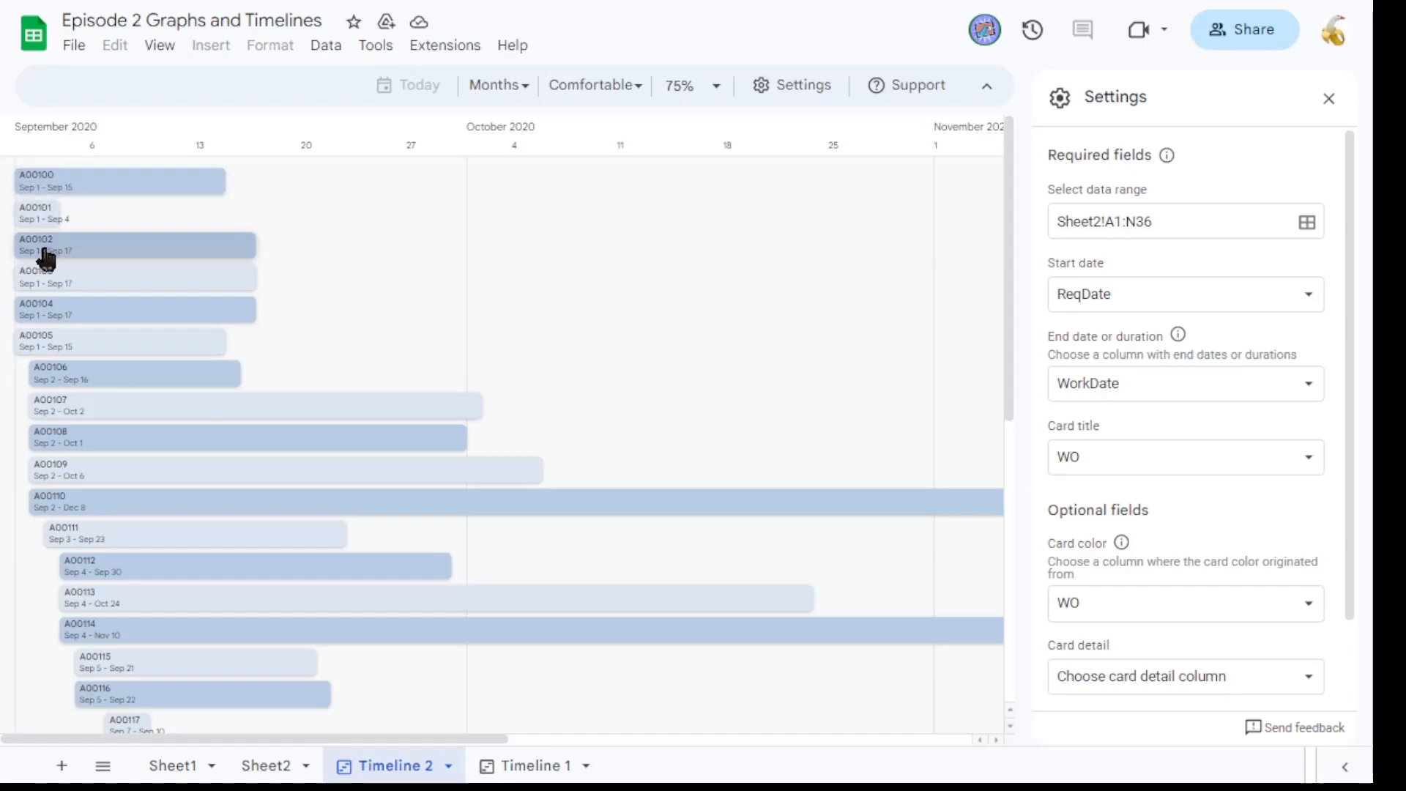
left_click(263, 767)
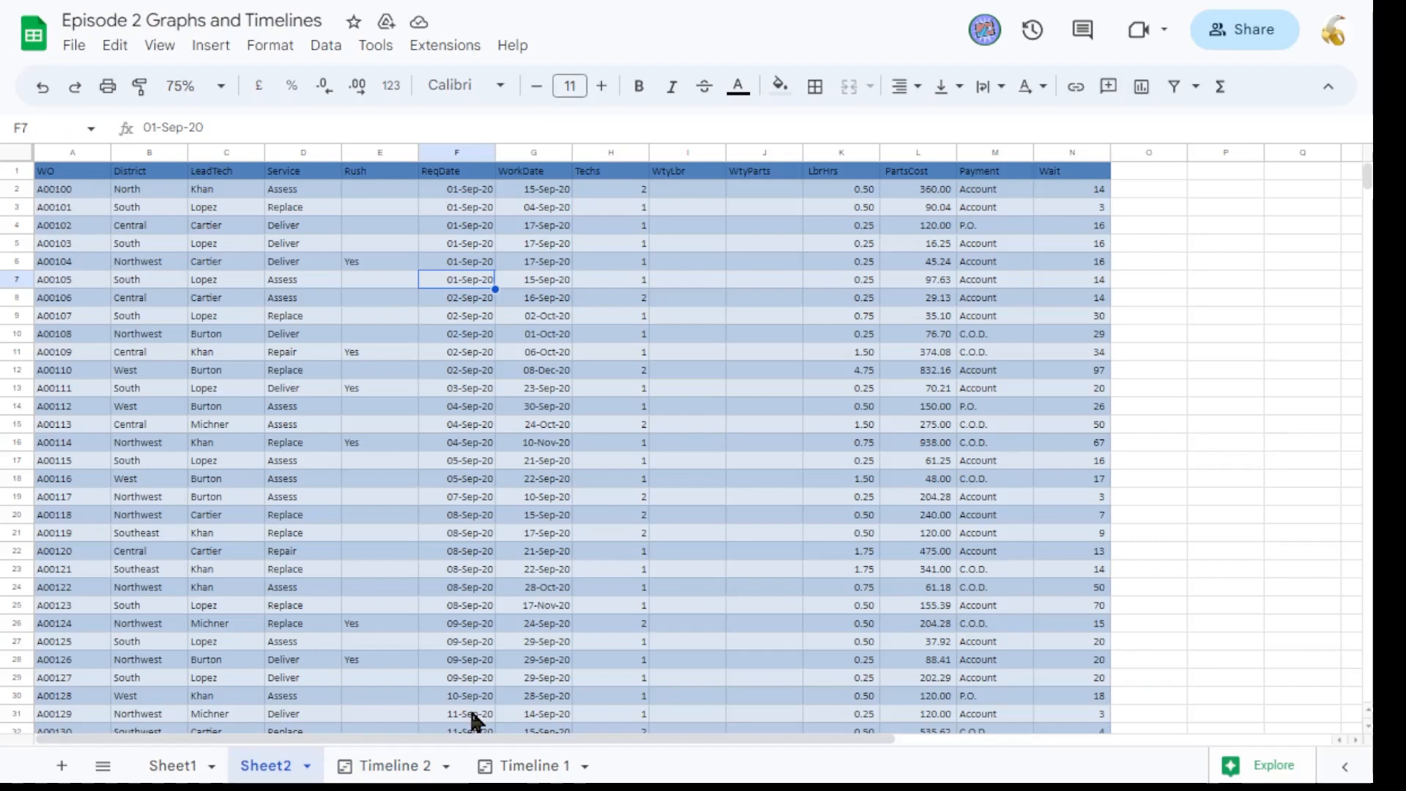
left_click(402, 765)
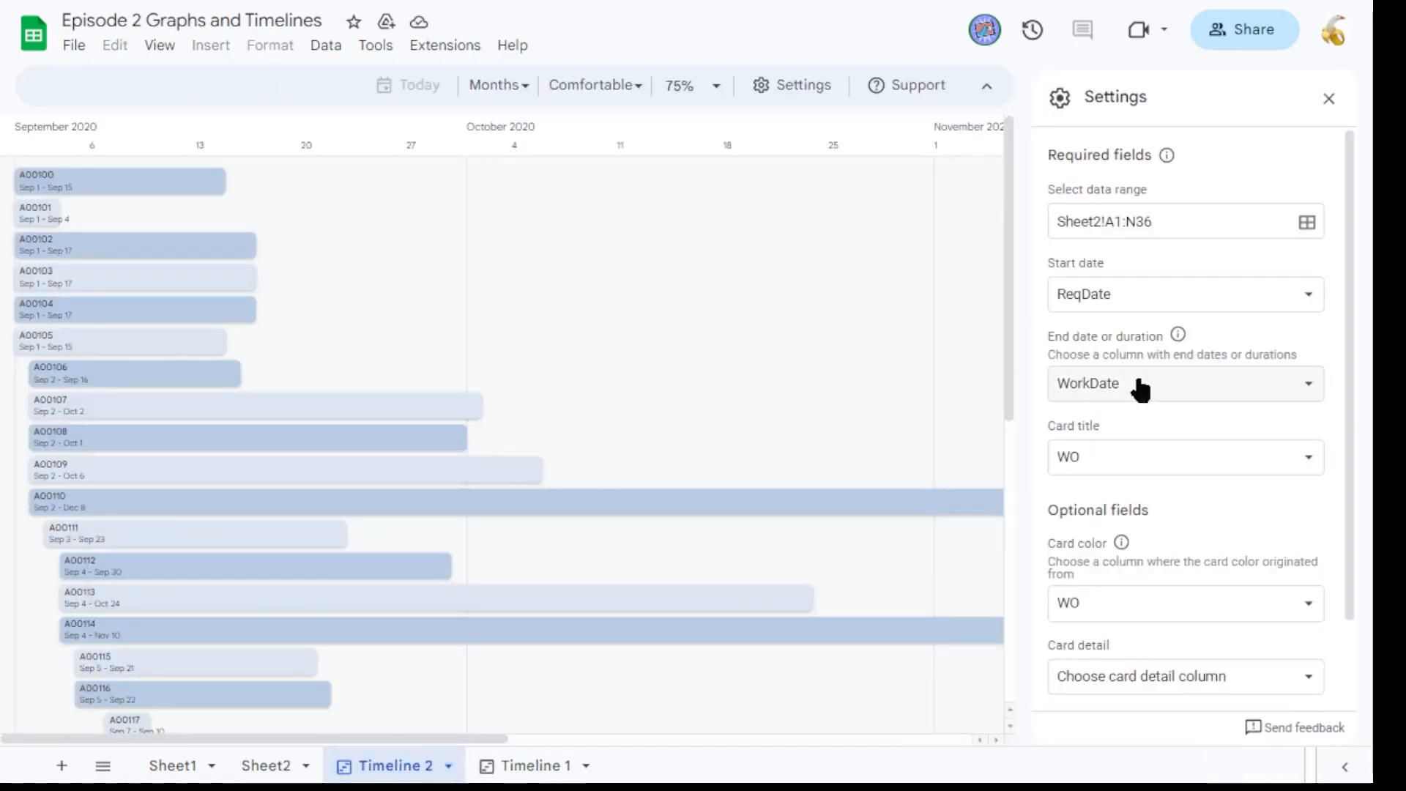
Set the timeline's card title column to District.
left_click(1133, 460)
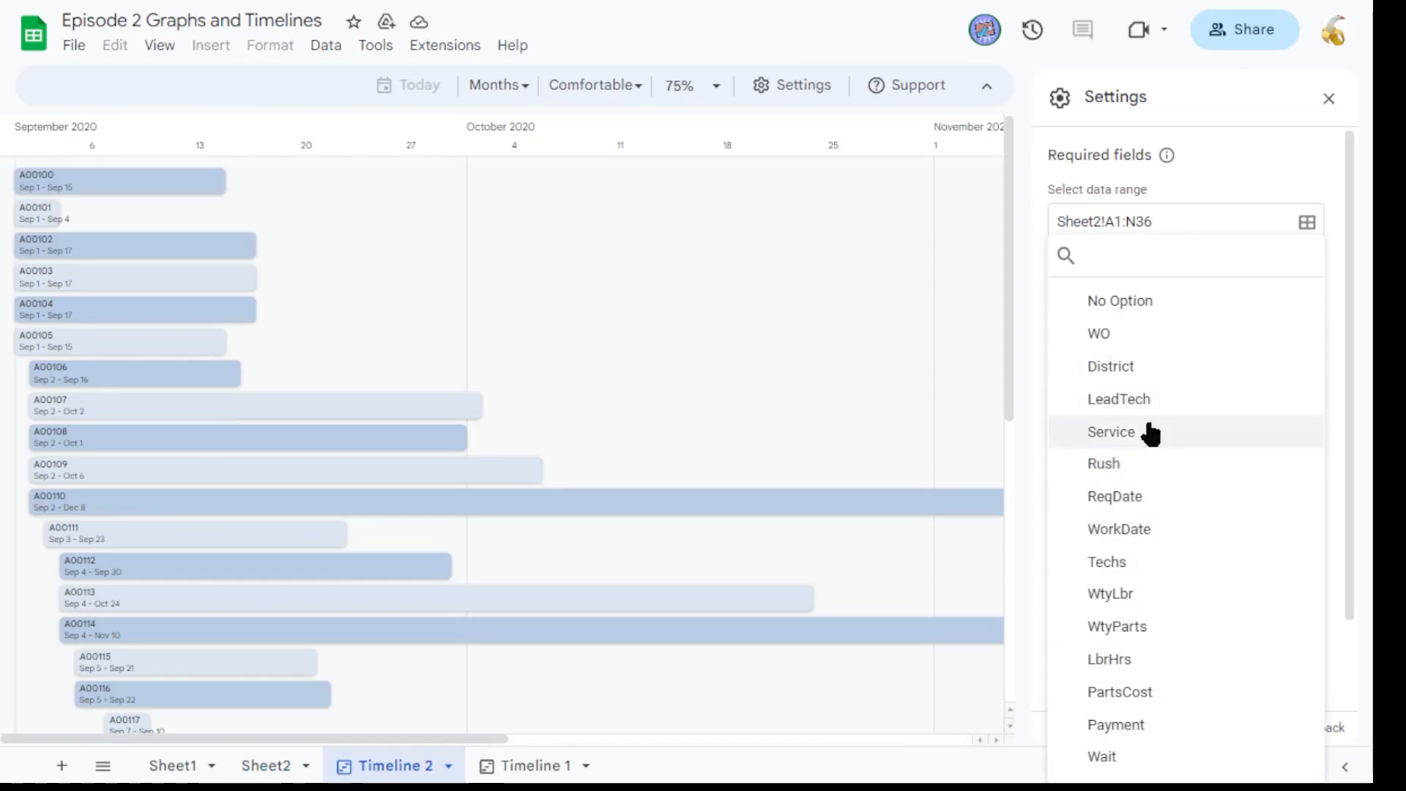
left_click(1142, 367)
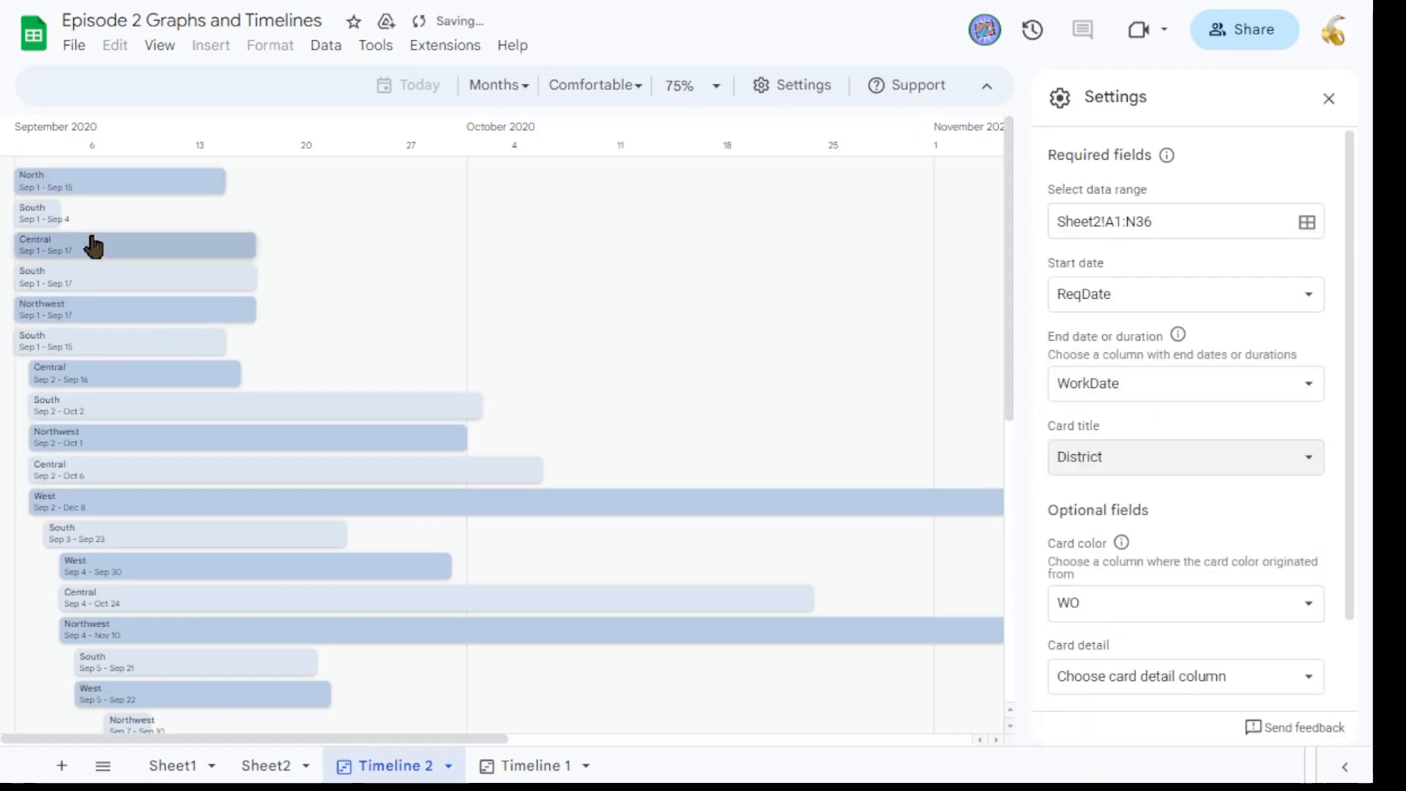
Set the timeline's card title column to WO, after briefly trying LeadTech.
left_click(1207, 461)
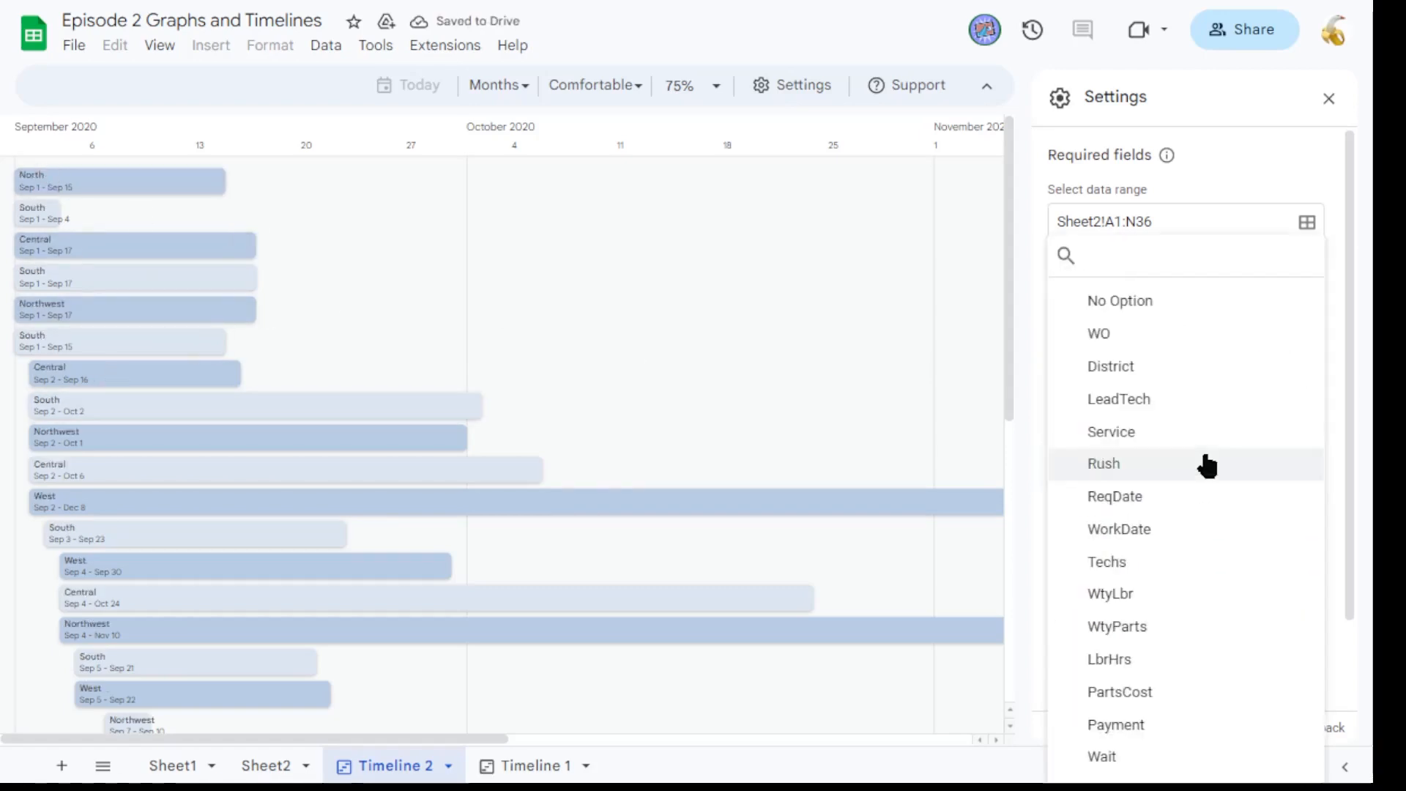
left_click(1157, 399)
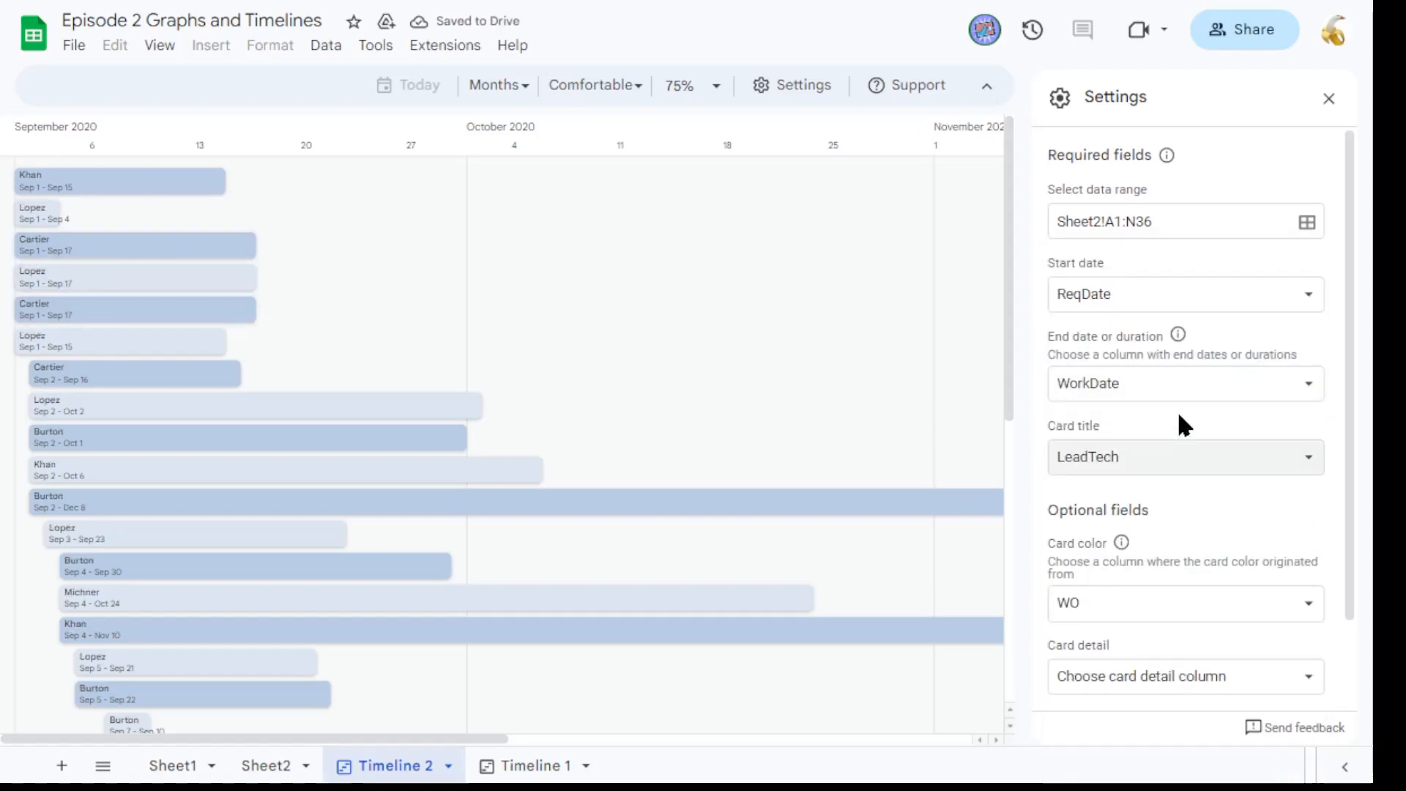
left_click(1171, 455)
left_click(1150, 333)
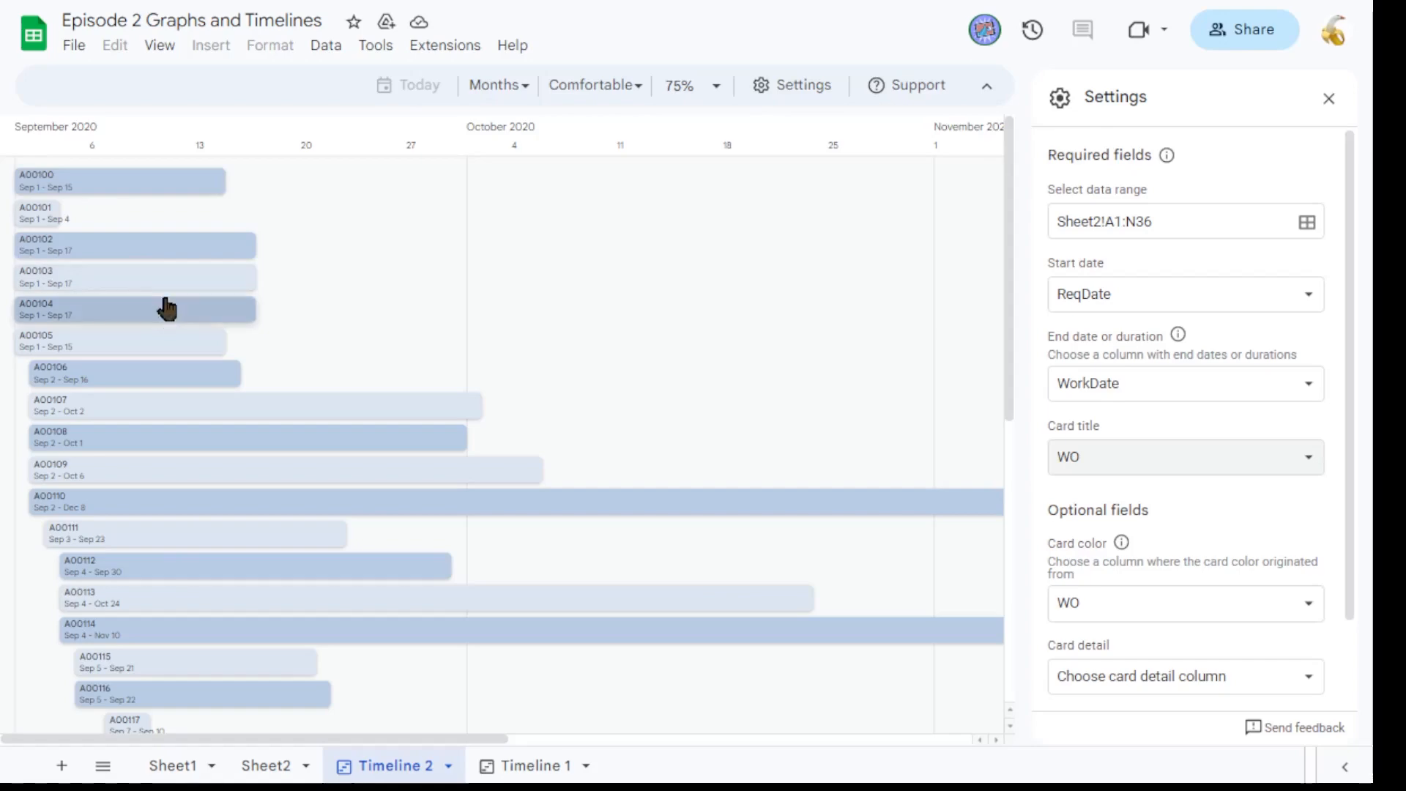
Switch to the work orders sheet and look over its rows and columns.
left_click(257, 767)
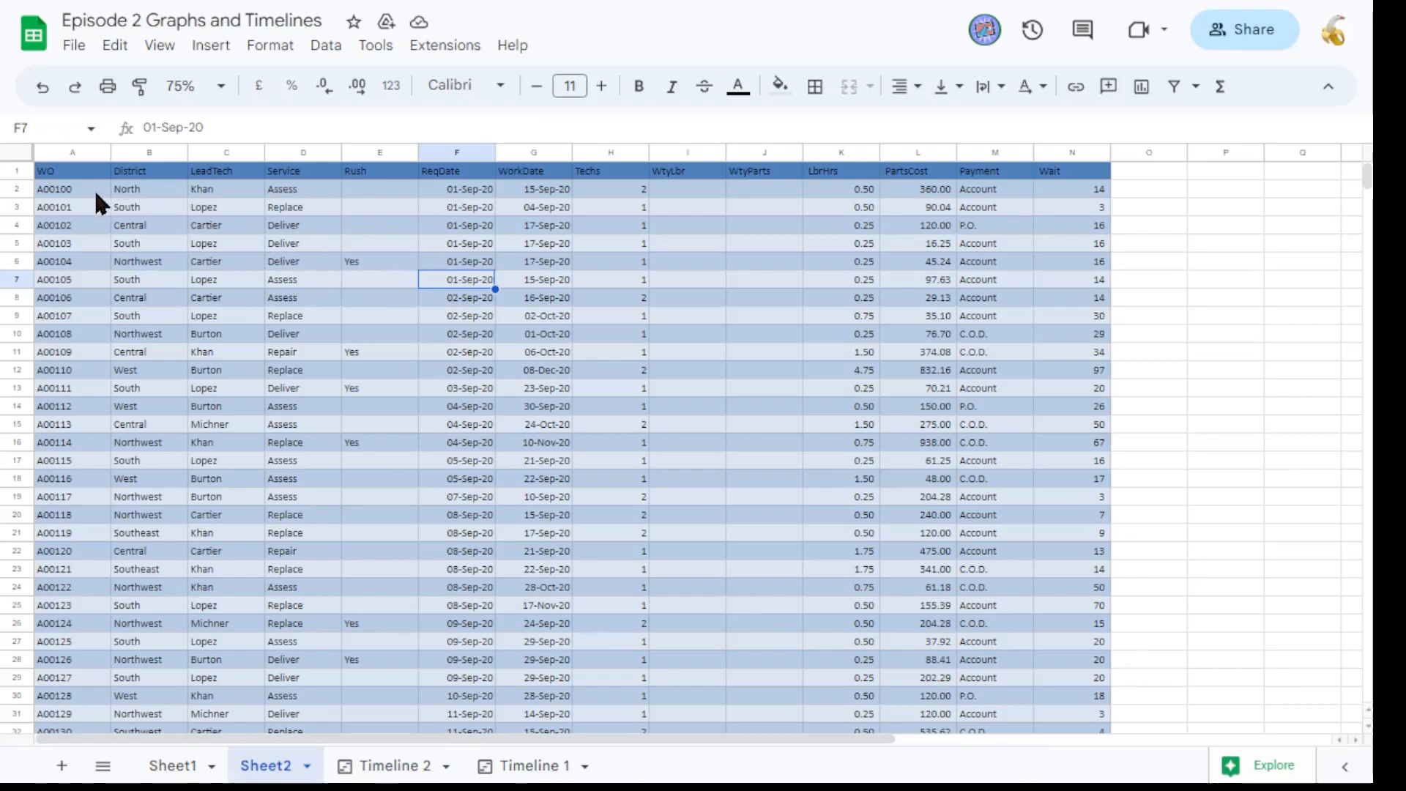
left_click_drag(96, 193, 1025, 659)
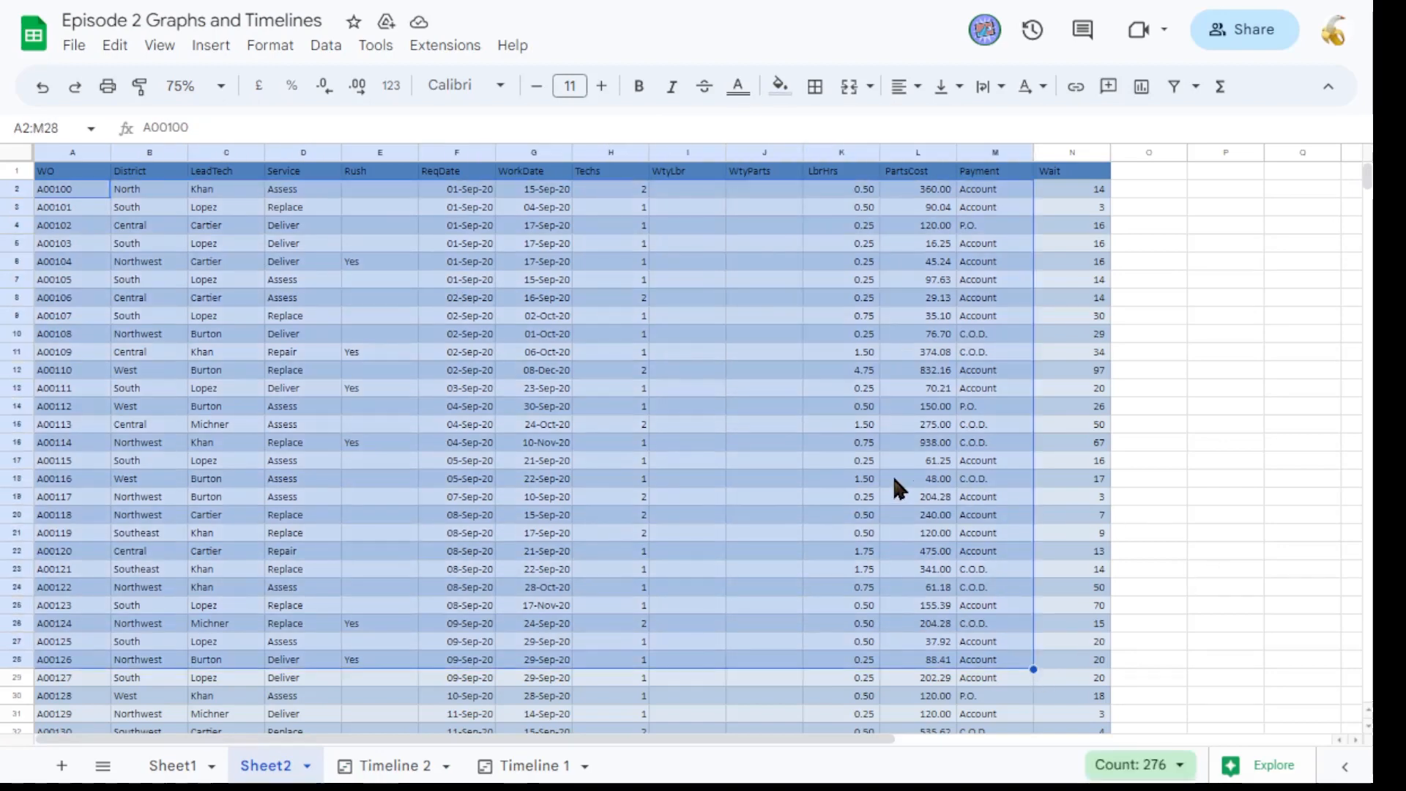
left_click(895, 481)
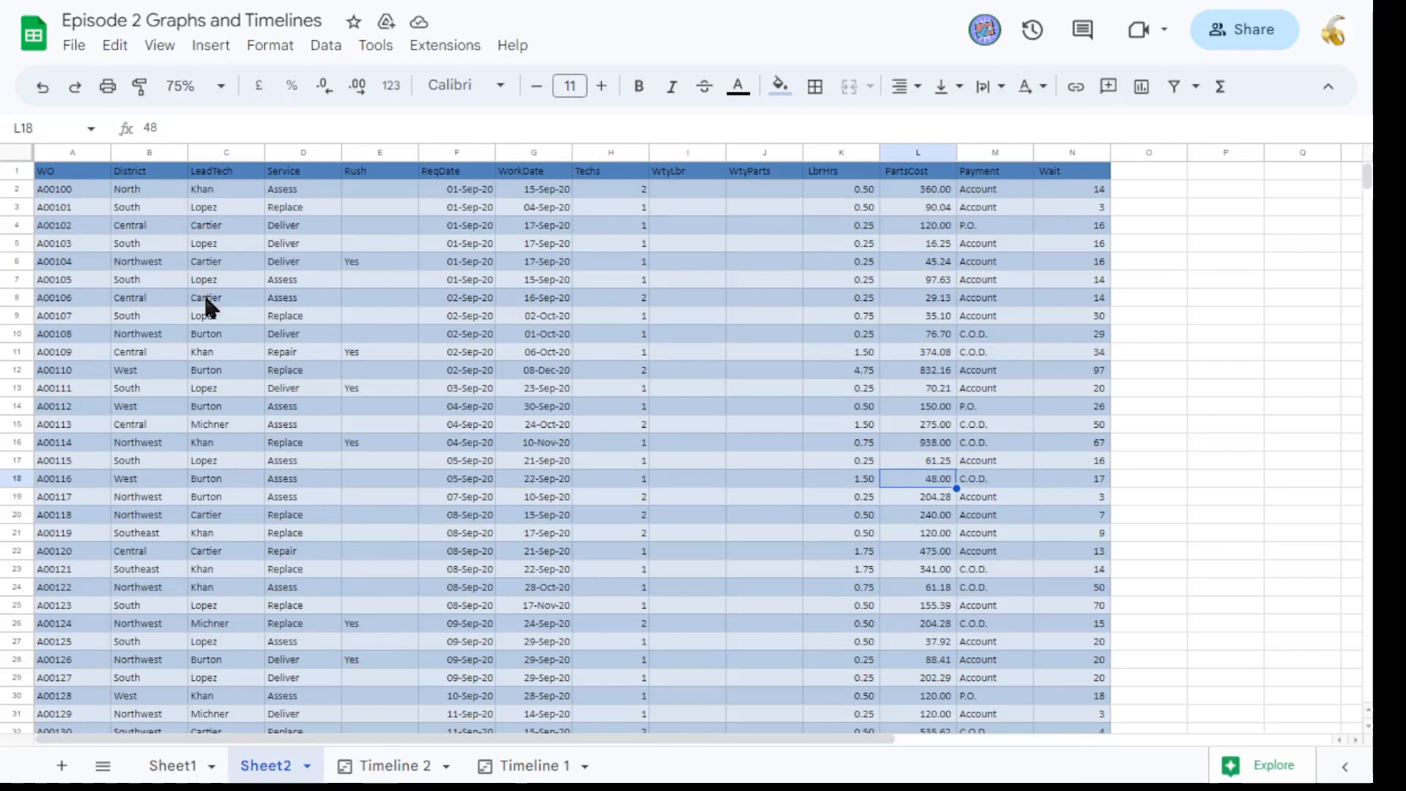
scroll(336, 441, "down", 2)
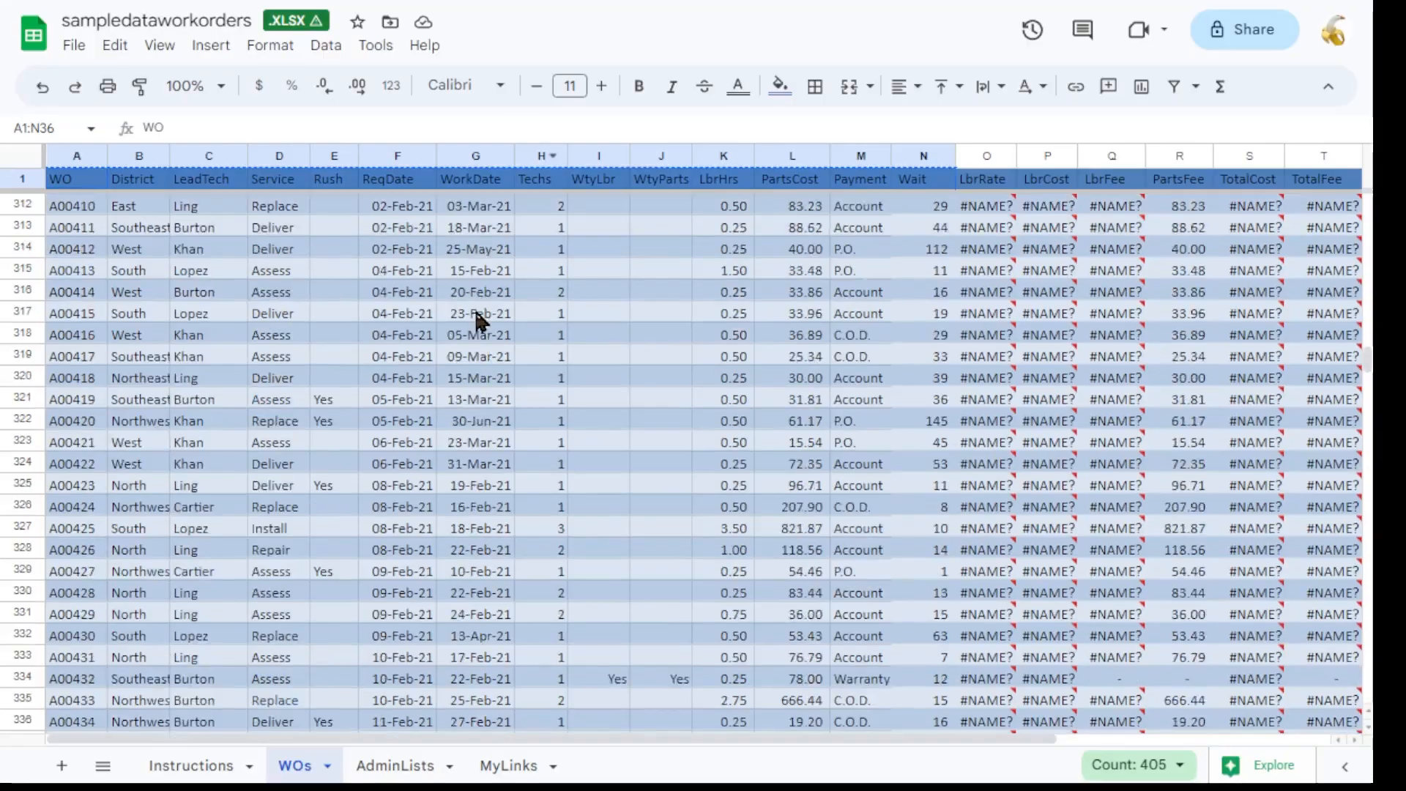
scroll(399, 380, "down", 20)
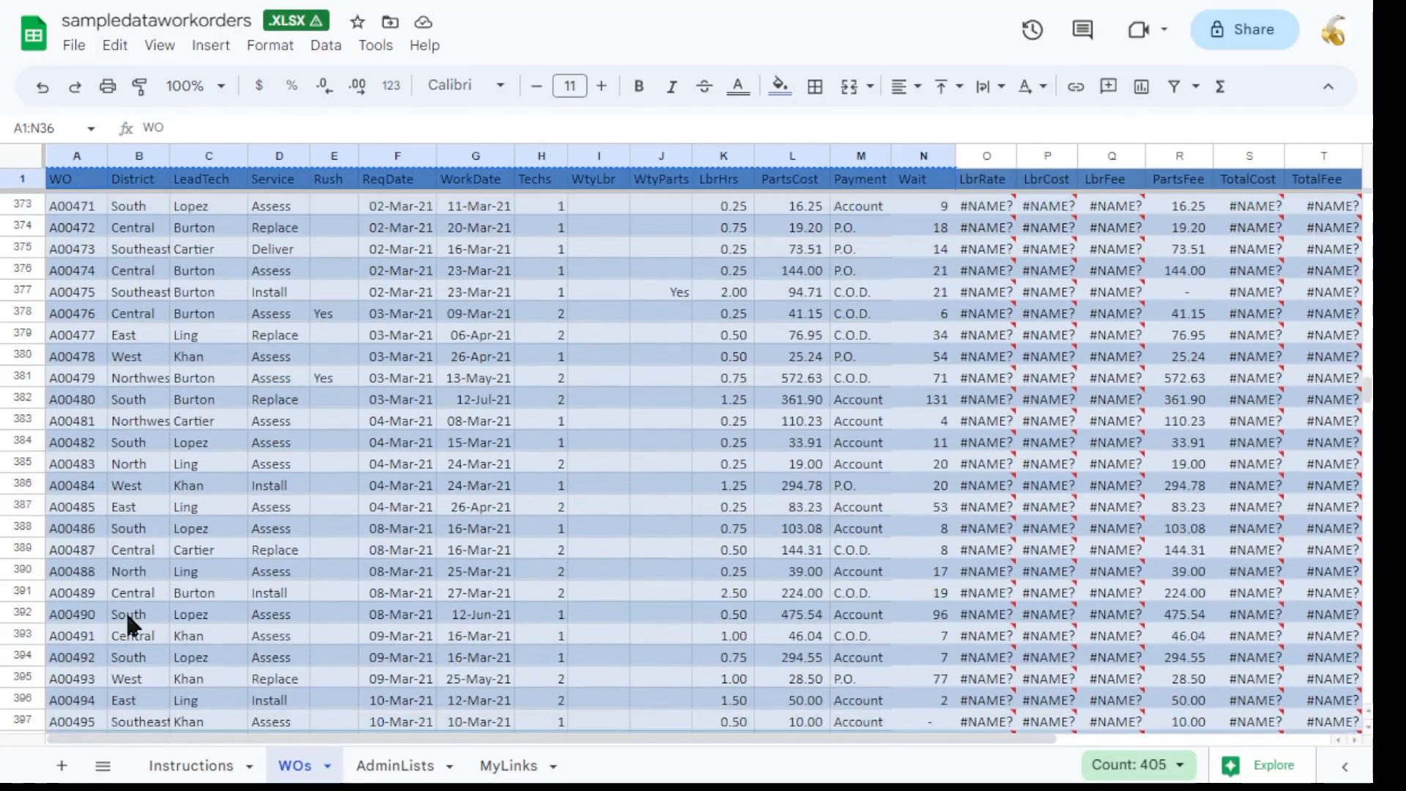
scroll(143, 622, "down", 10)
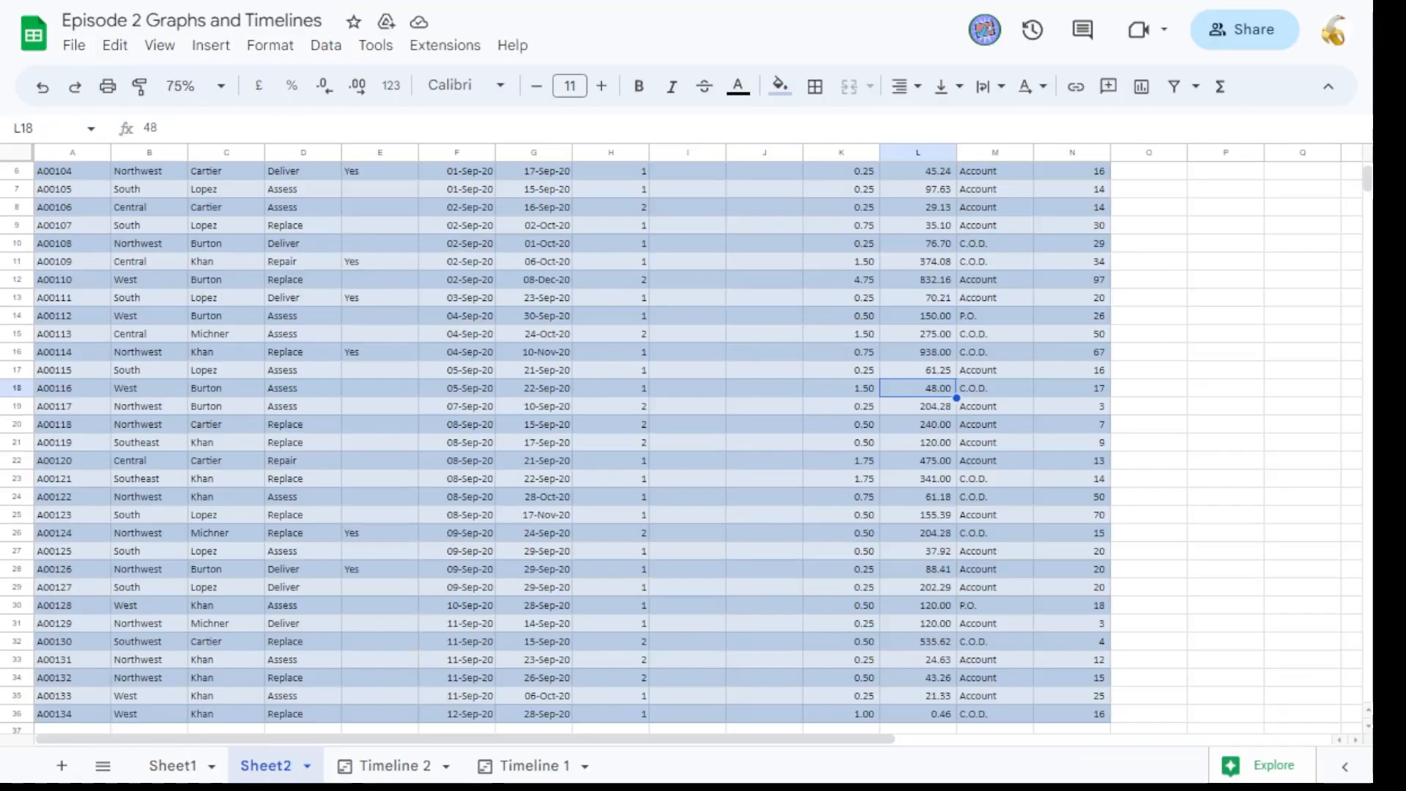
scroll(269, 436, "down", 1)
scroll(327, 410, "up", 3)
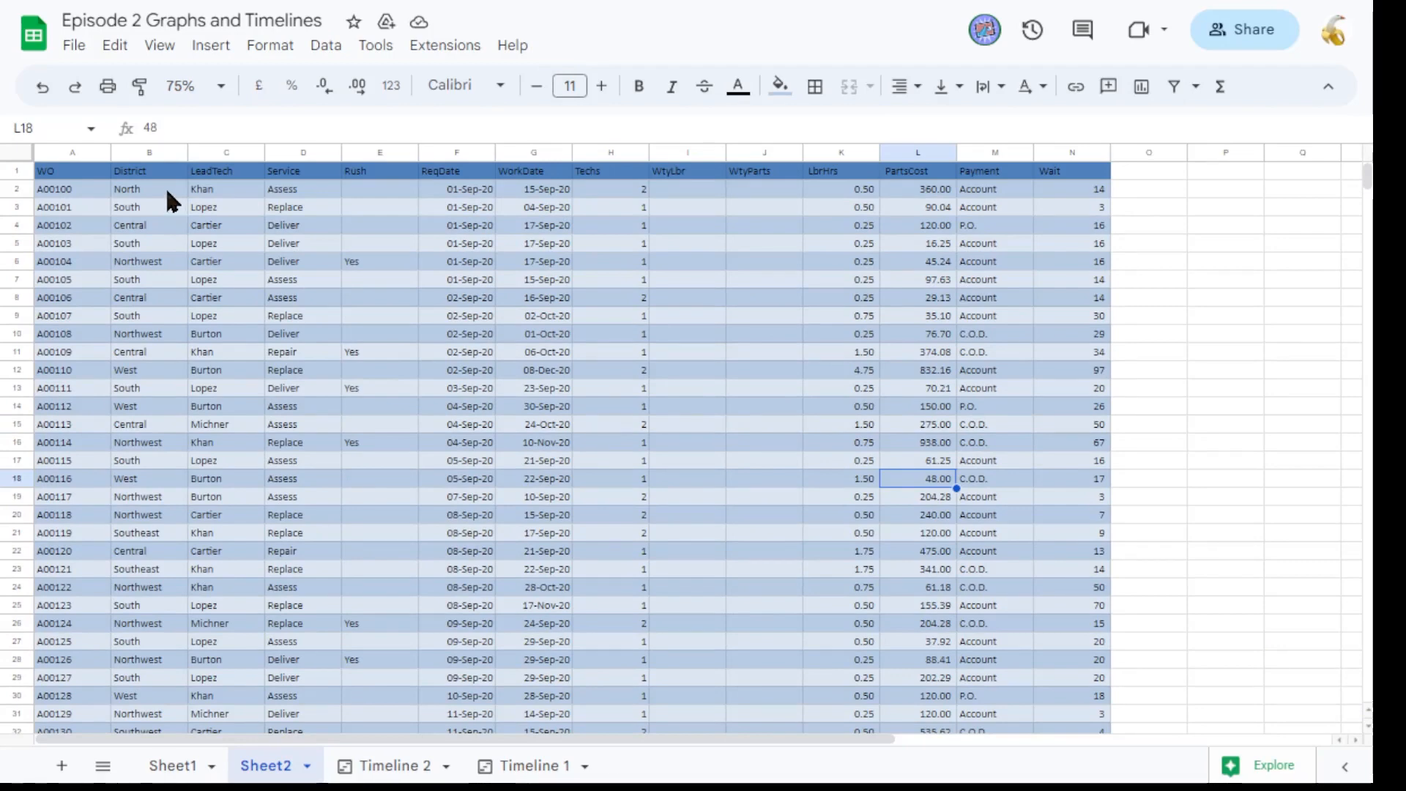
Add a conditional format rule to the Service column highlighting cells whose text contains Assess.
left_click(300, 152)
right_click(300, 240)
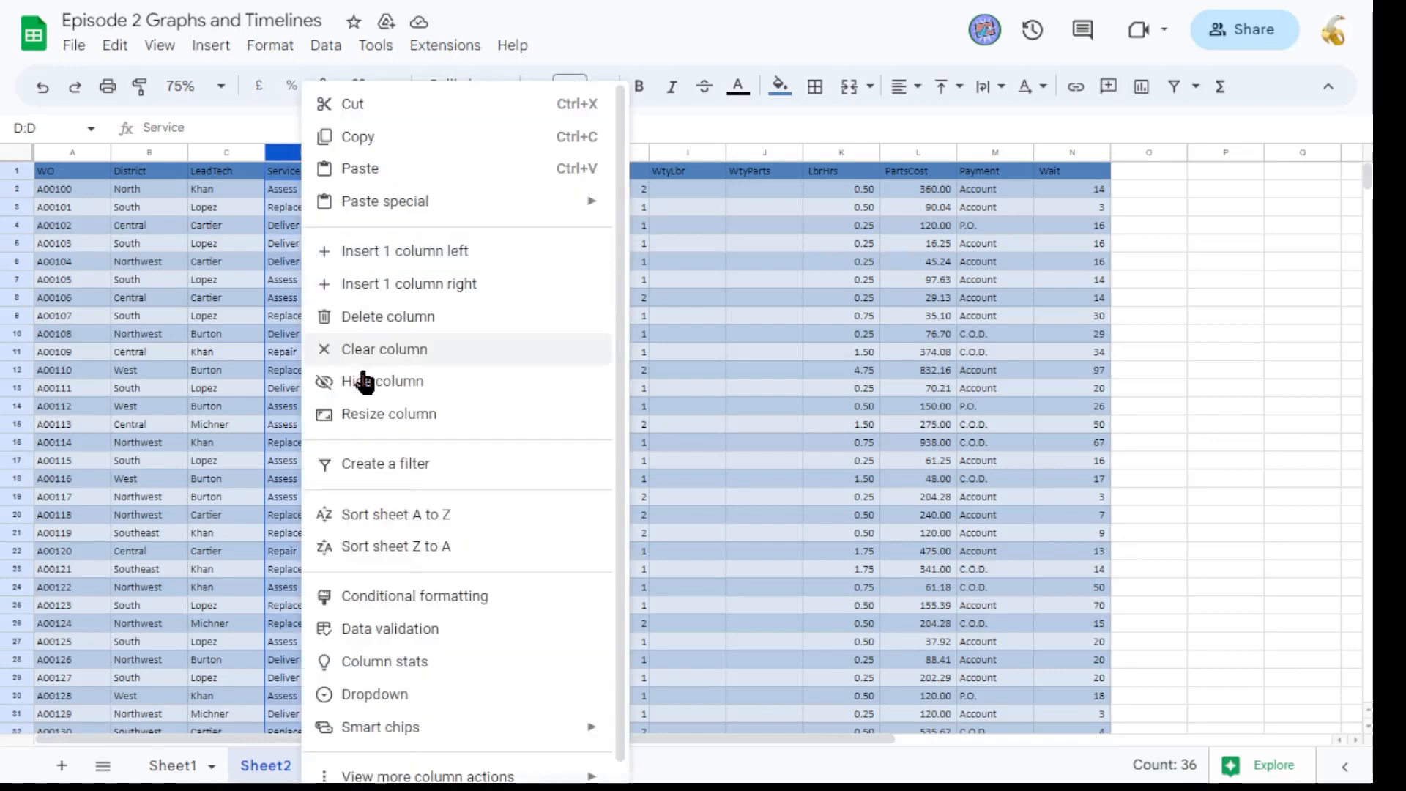
left_click(393, 606)
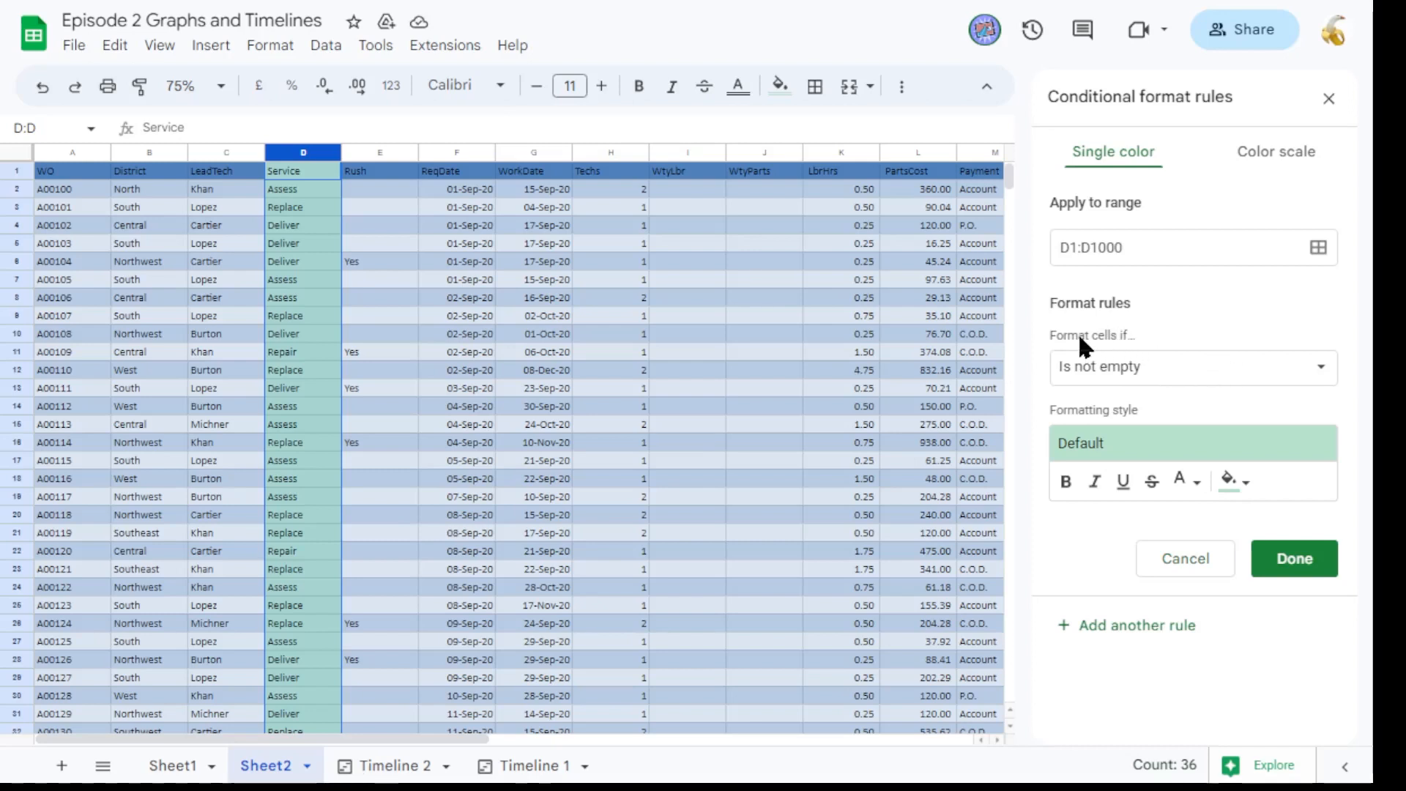
left_click(1147, 375)
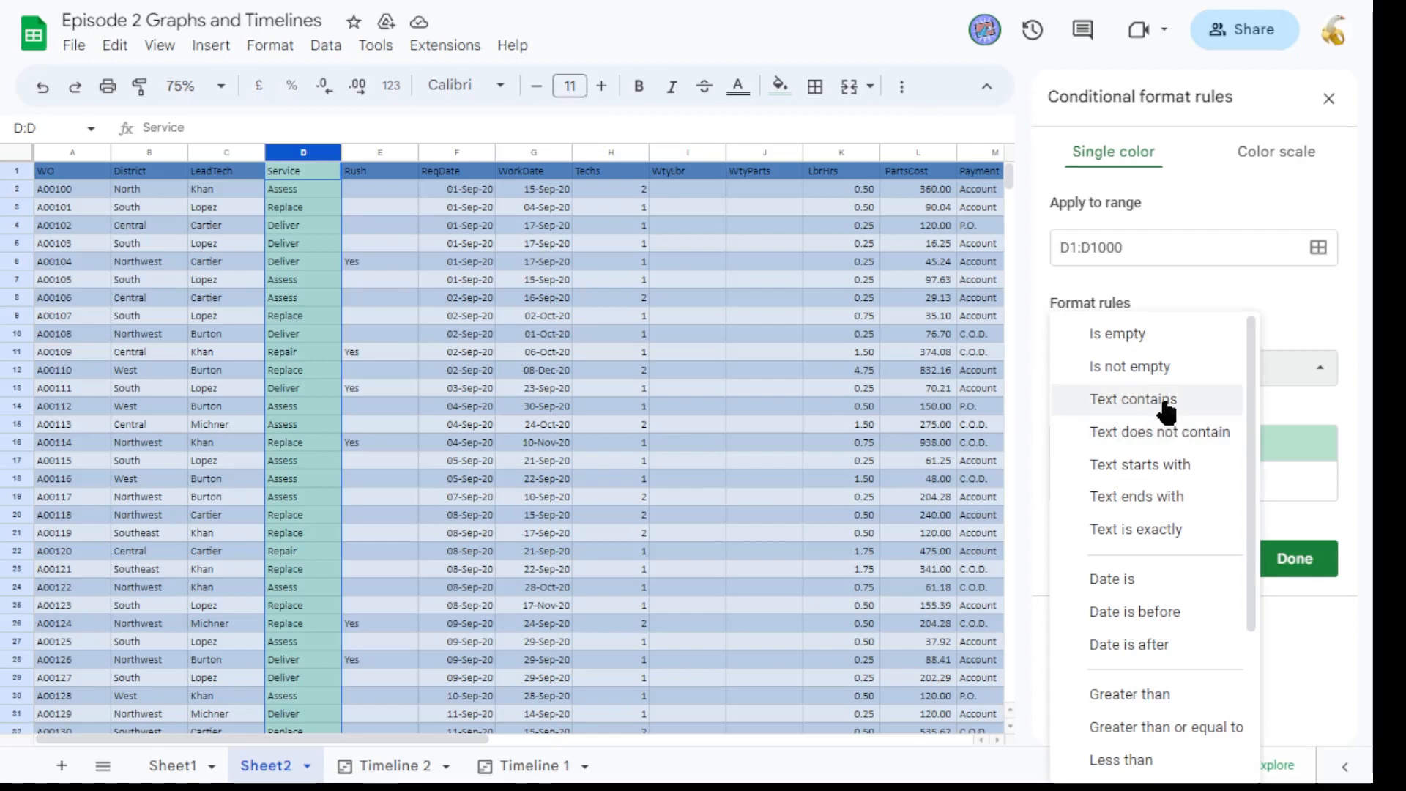
left_click(1166, 404)
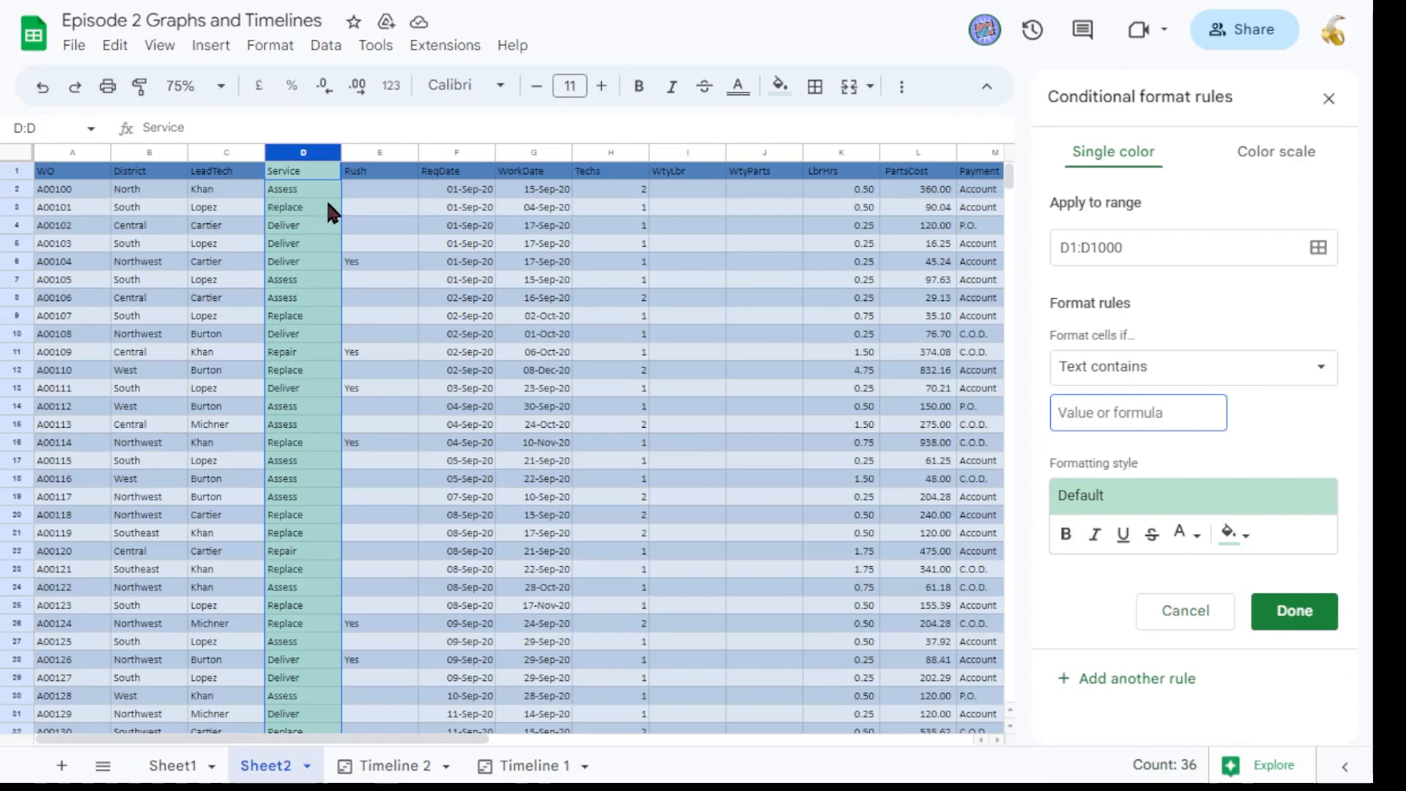
type("Assess")
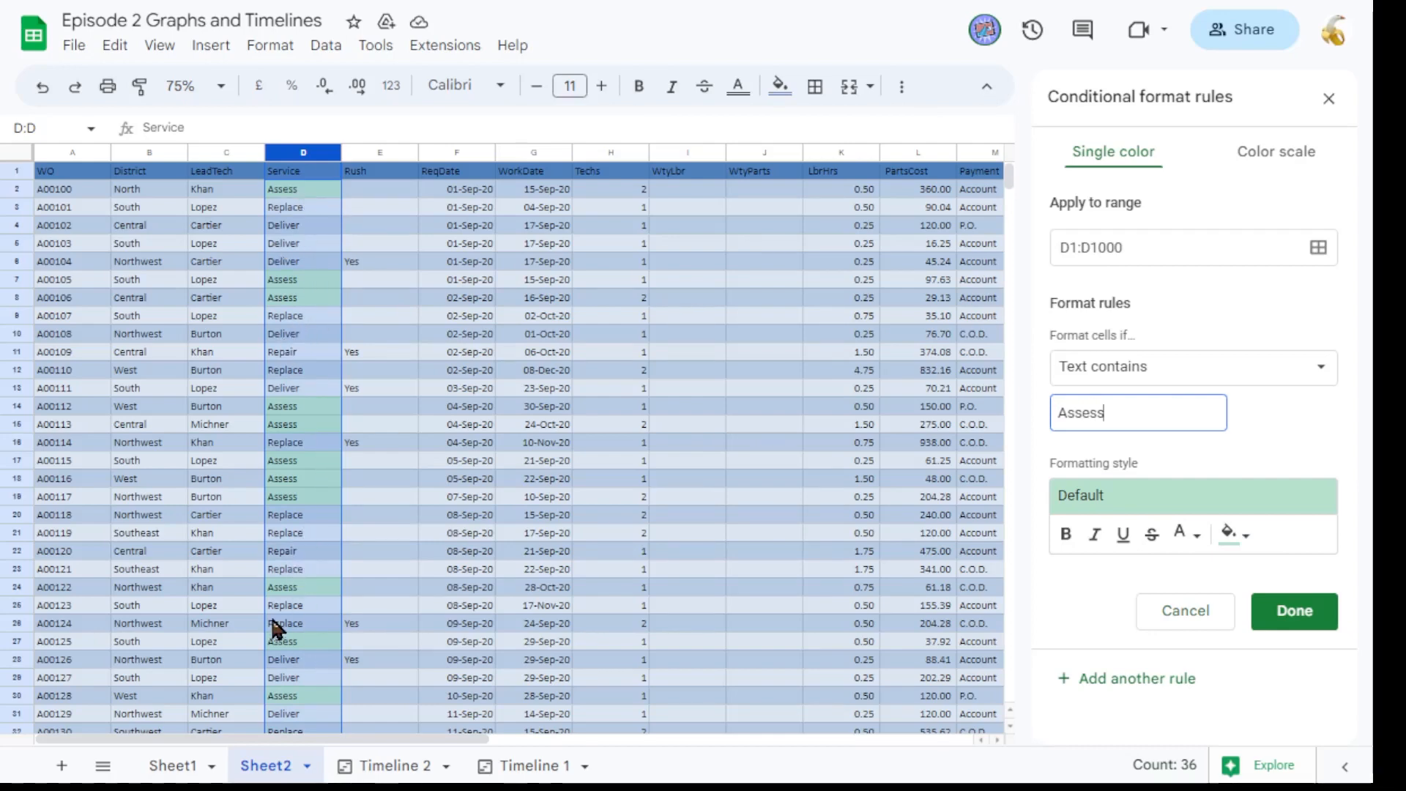
left_click(1289, 428)
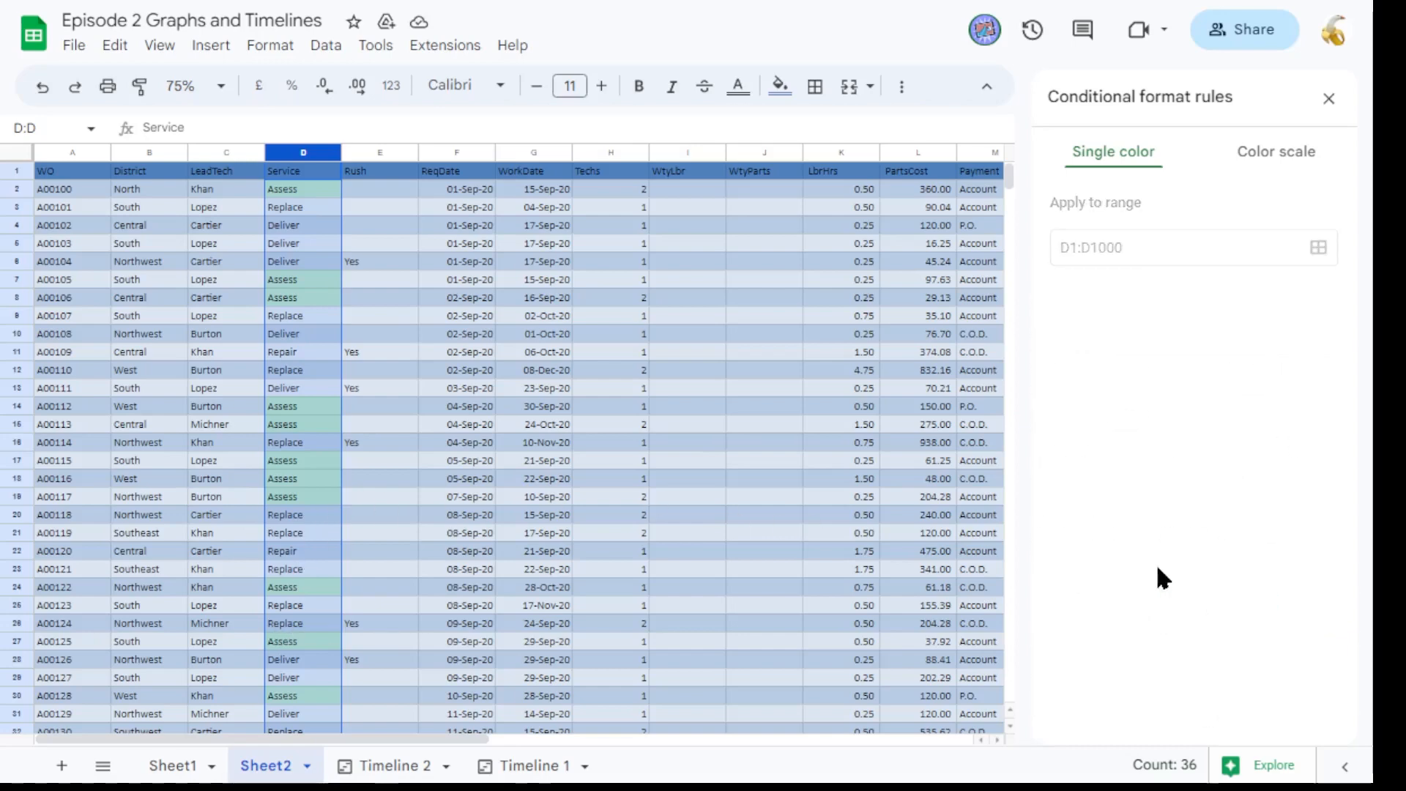
Add a rule highlighting Service cells whose text contains Replace with a light yellow fill.
left_click(1150, 408)
double_click(1149, 408)
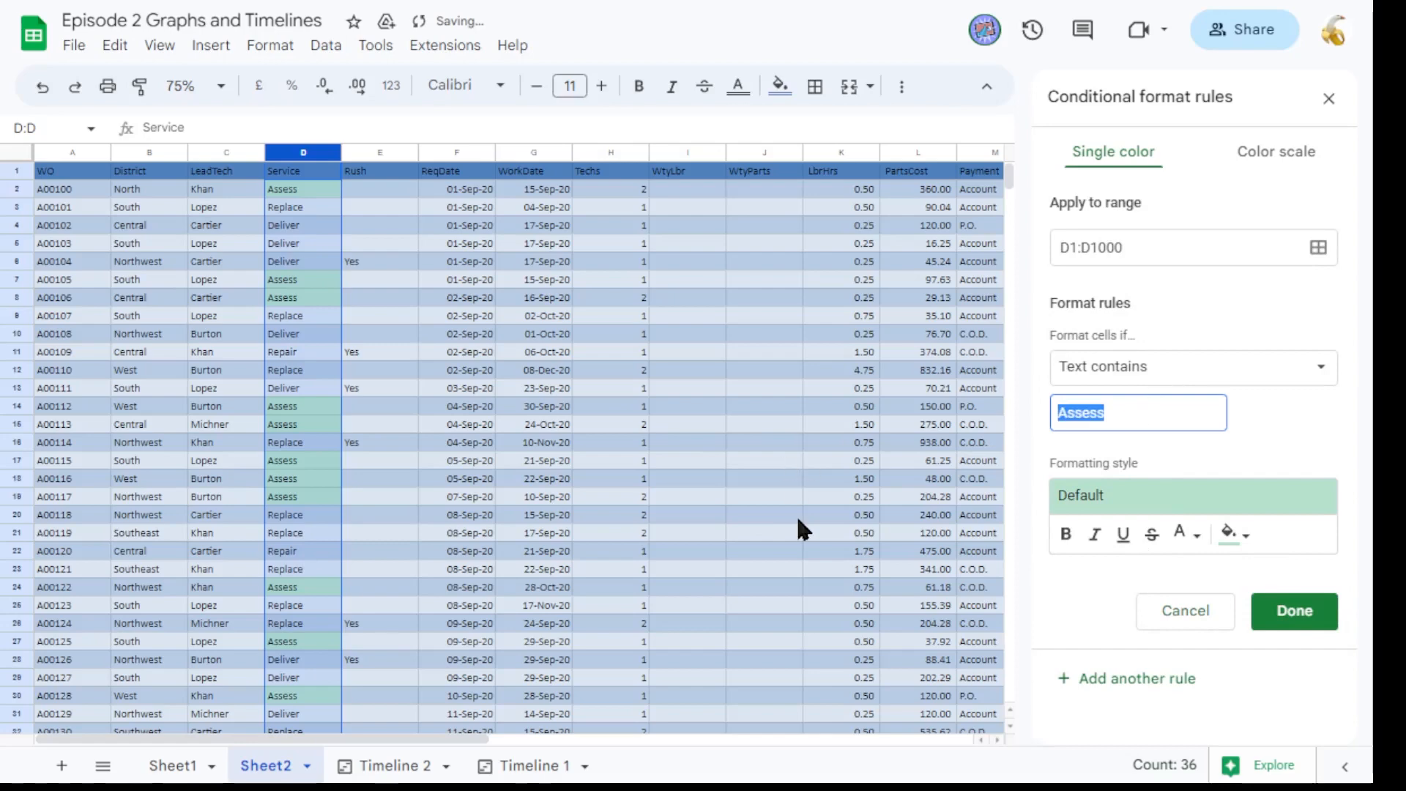
key("BackSpace")
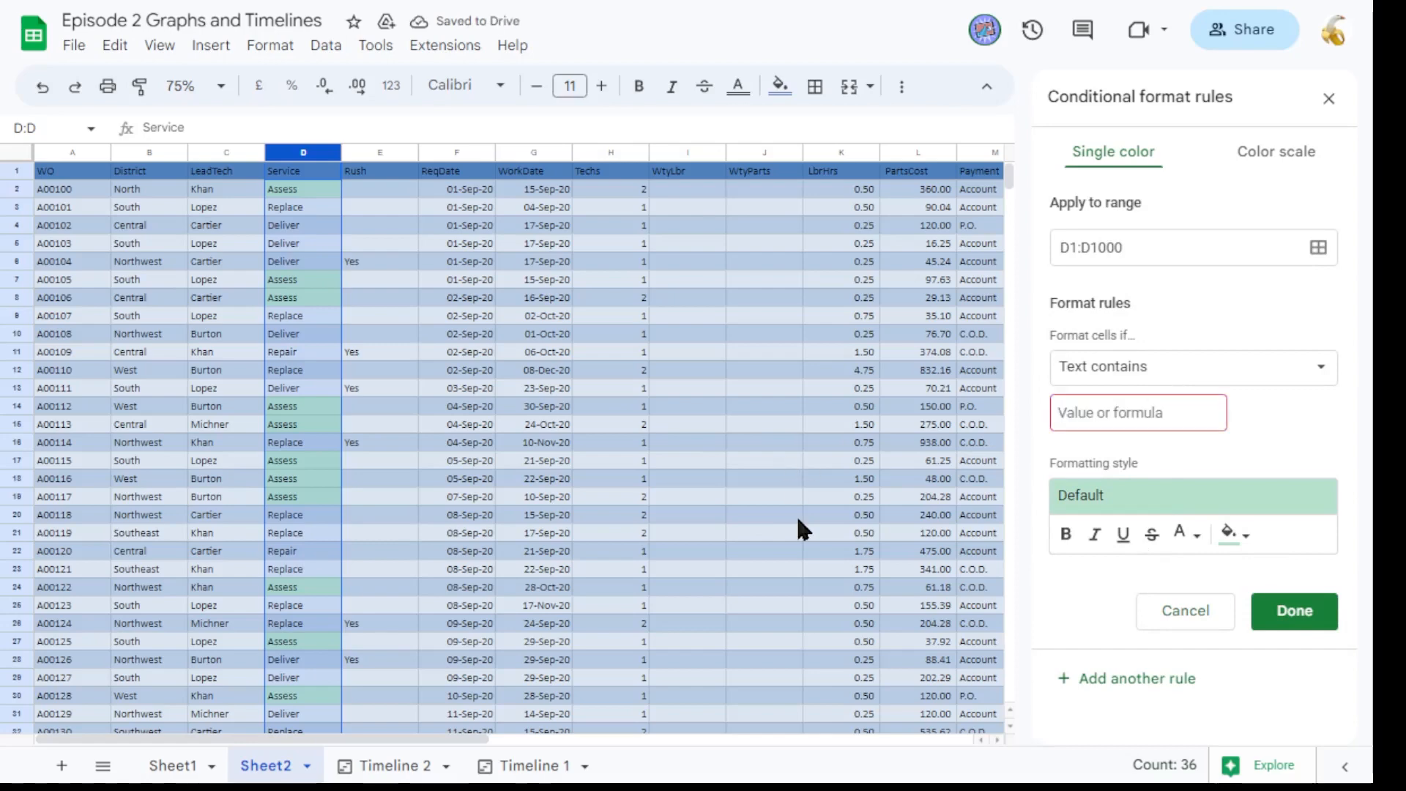
type("Replace")
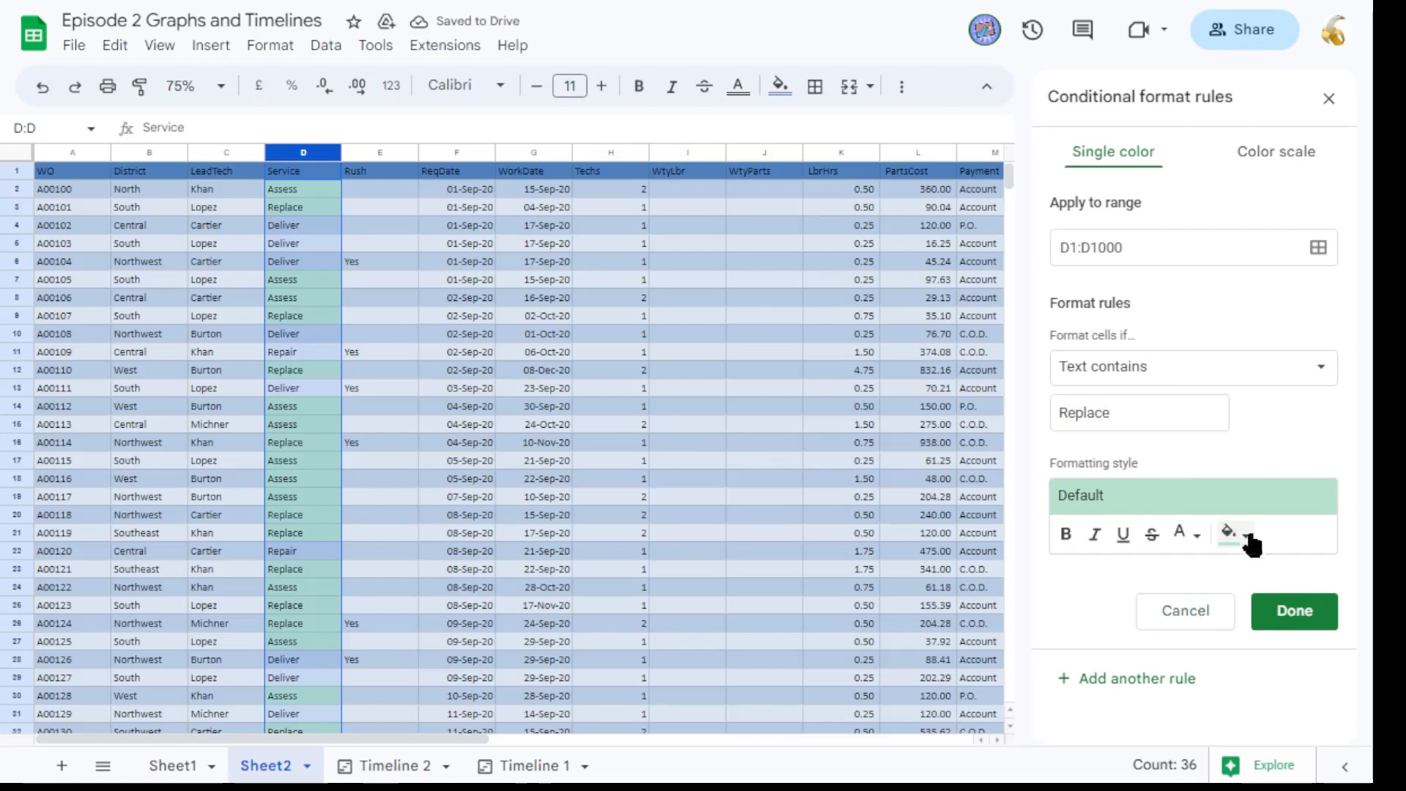
left_click(1238, 536)
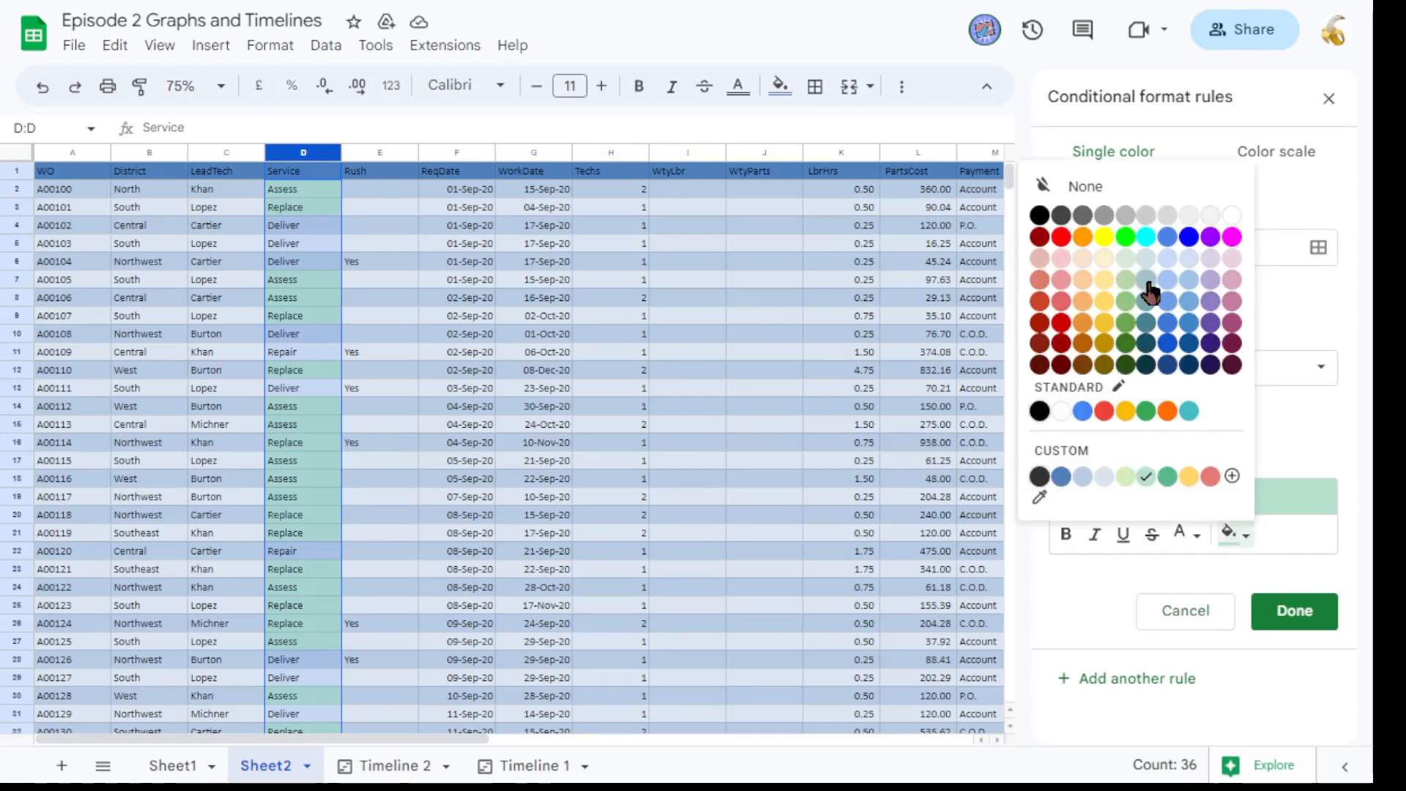
left_click(1146, 282)
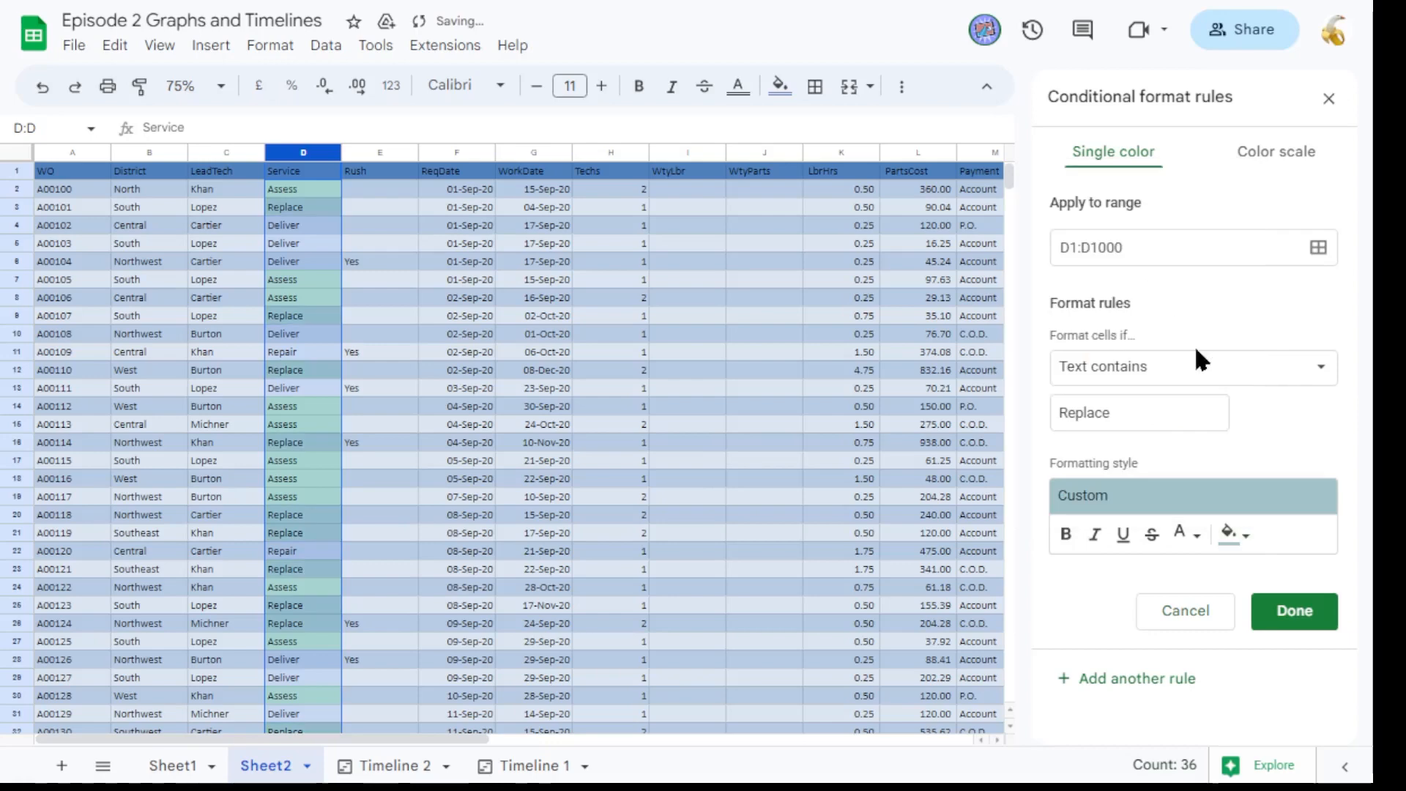
left_click(1242, 542)
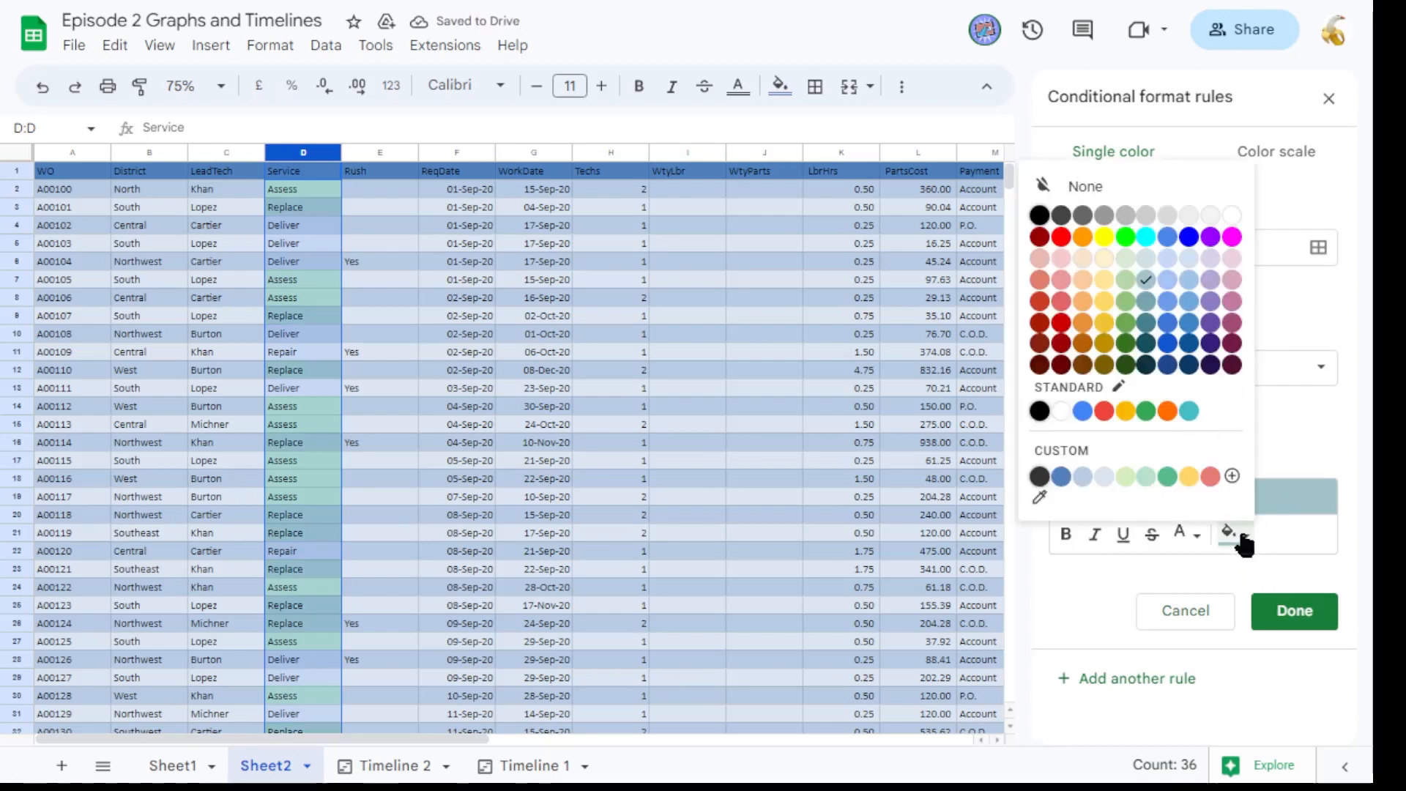
left_click(1104, 299)
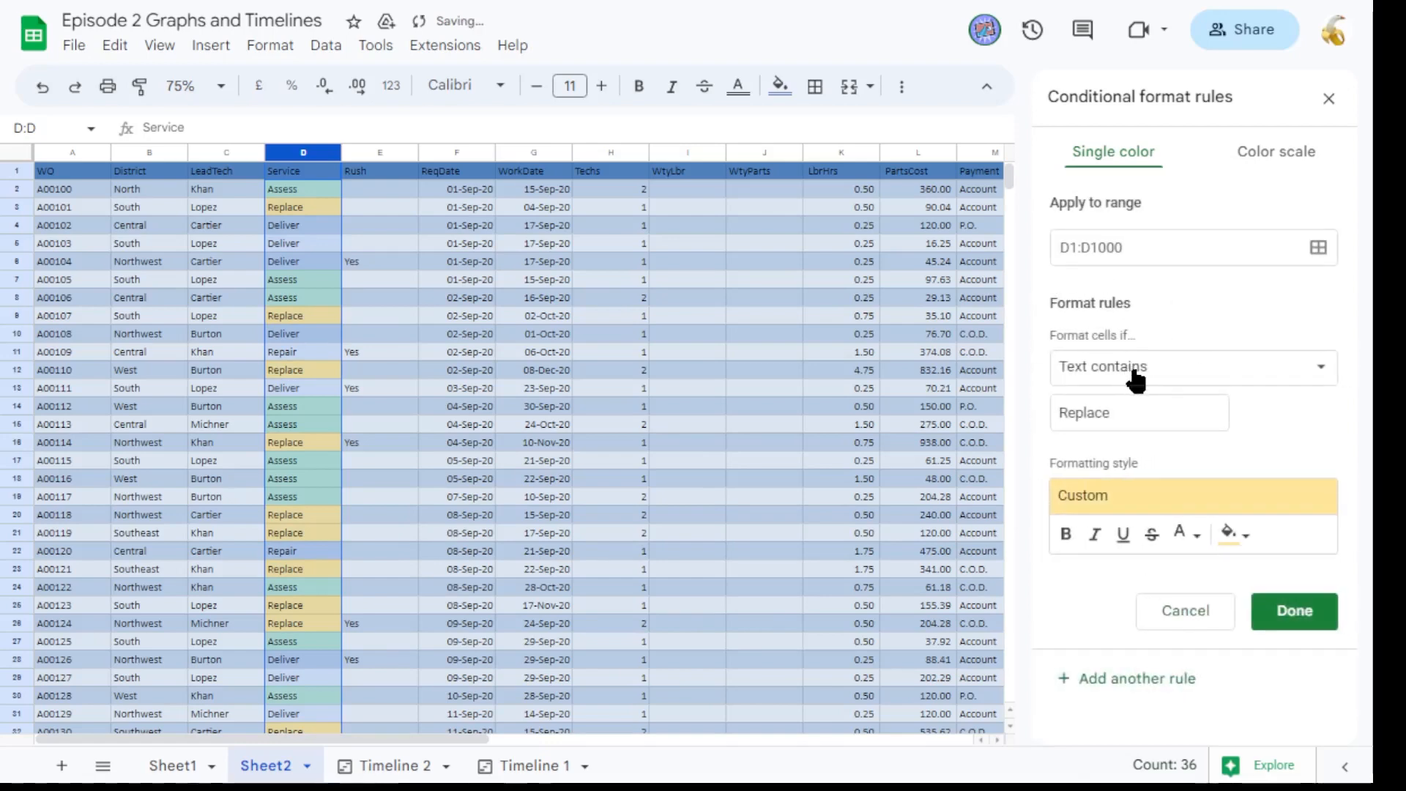
Add a rule highlighting Service cells whose text contains Deliver with a light red fill.
double_click(1136, 415)
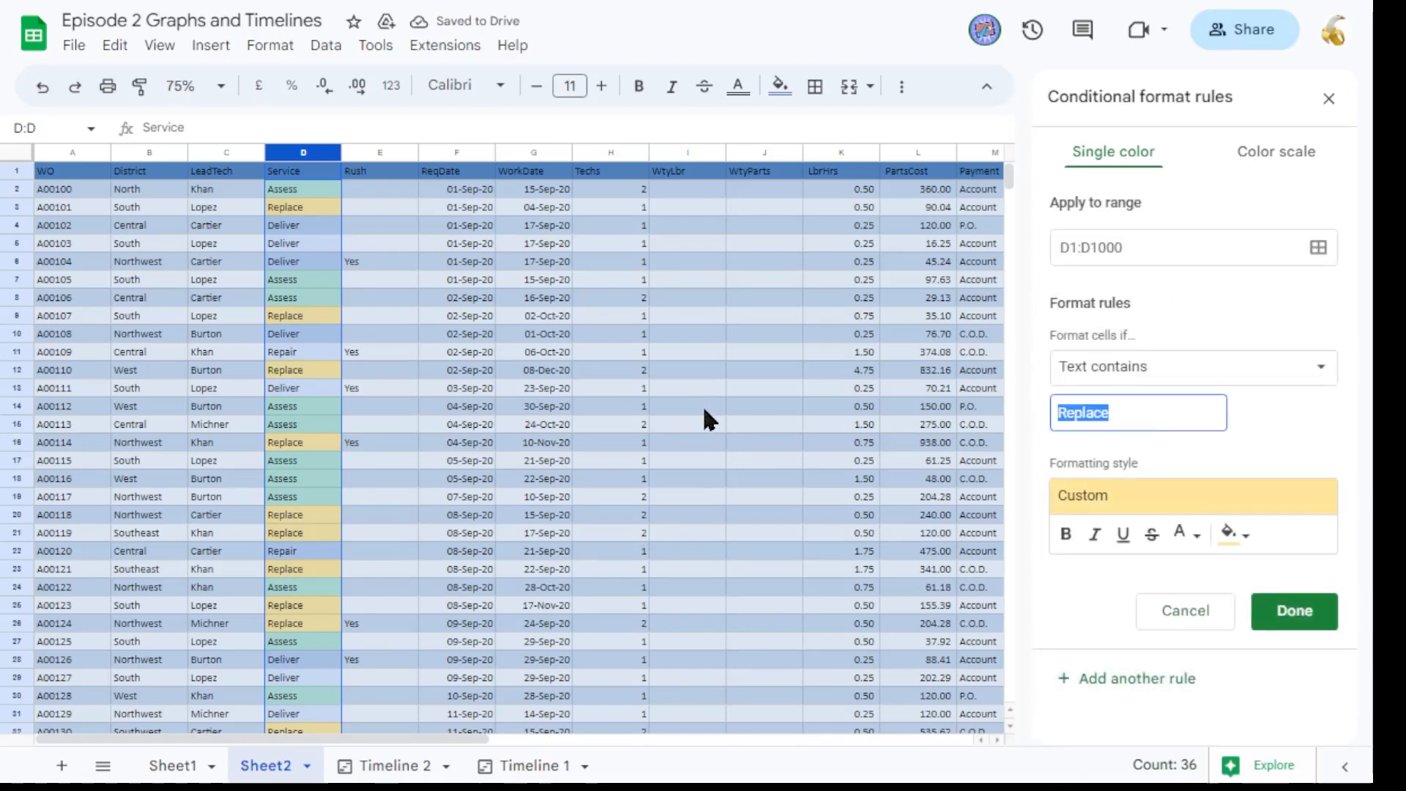
type("Deliver")
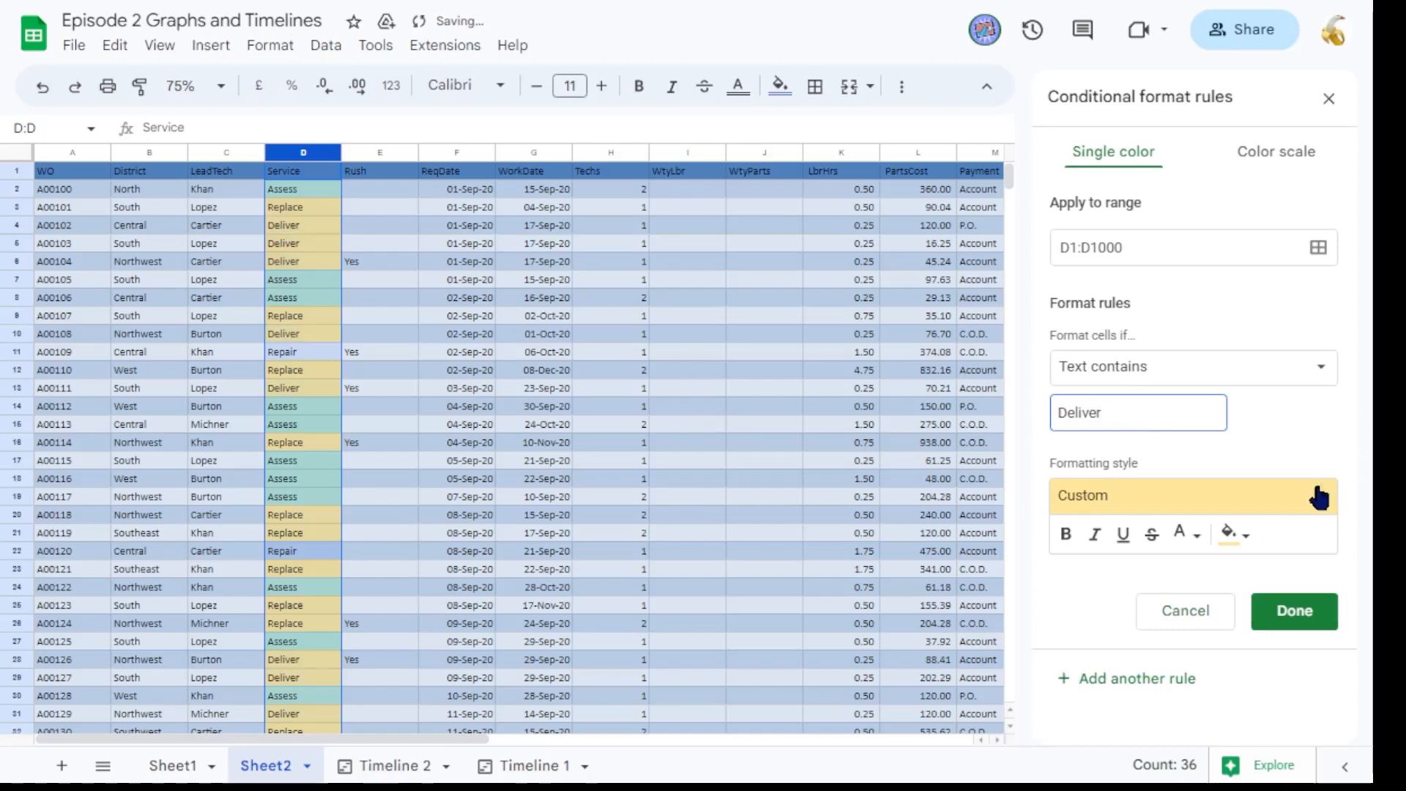
left_click(1237, 533)
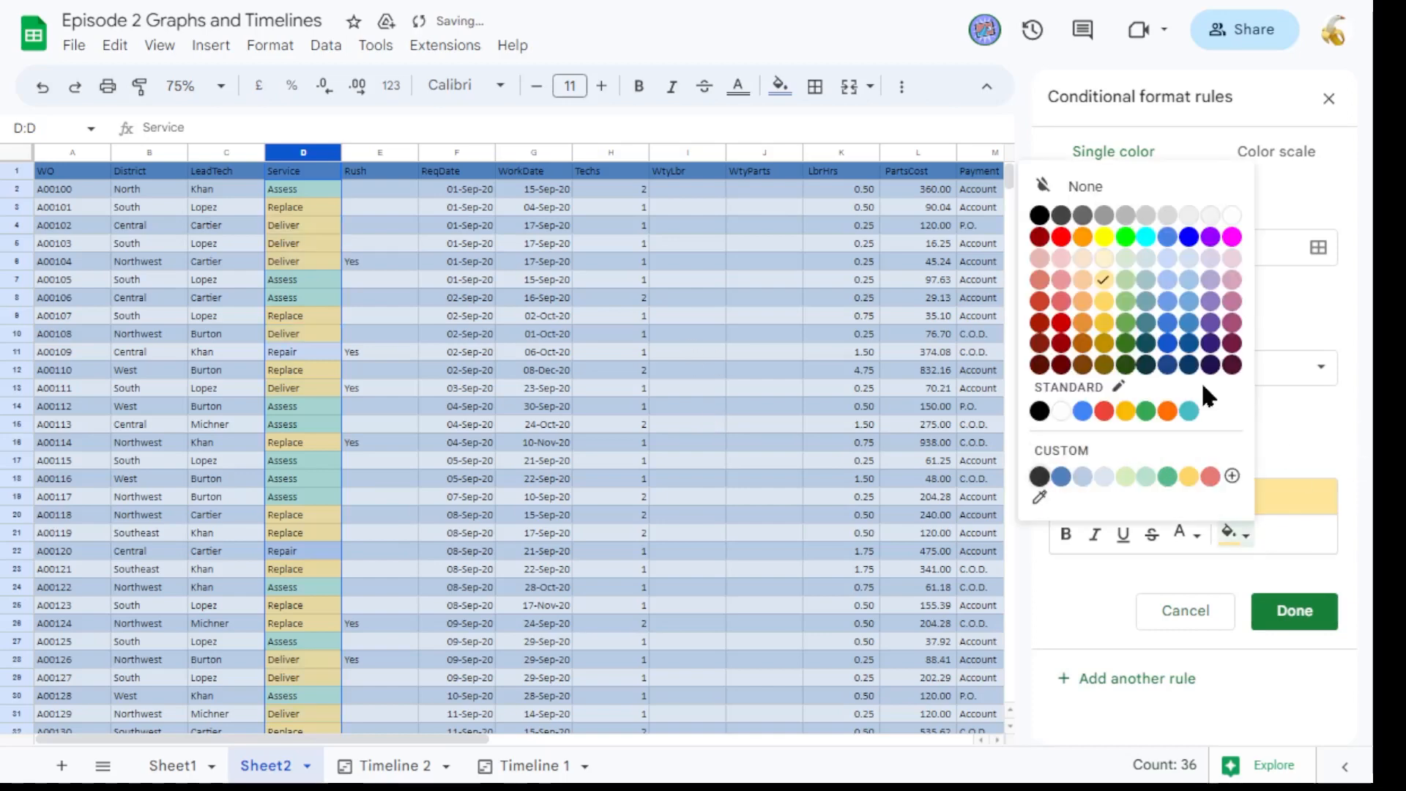
left_click(1060, 280)
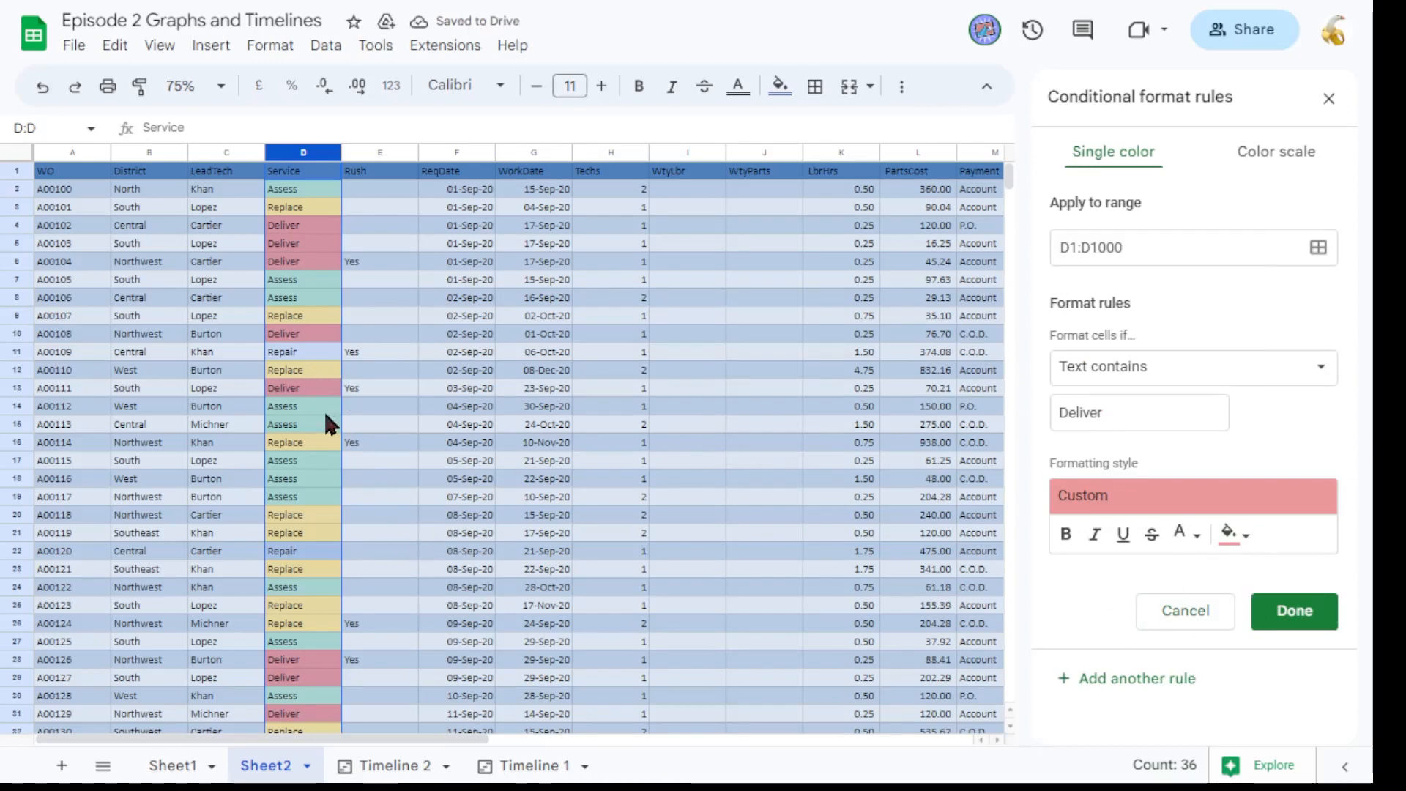
Add a rule highlighting Service cells whose text contains Repair with a light purple fill.
left_click(1274, 366)
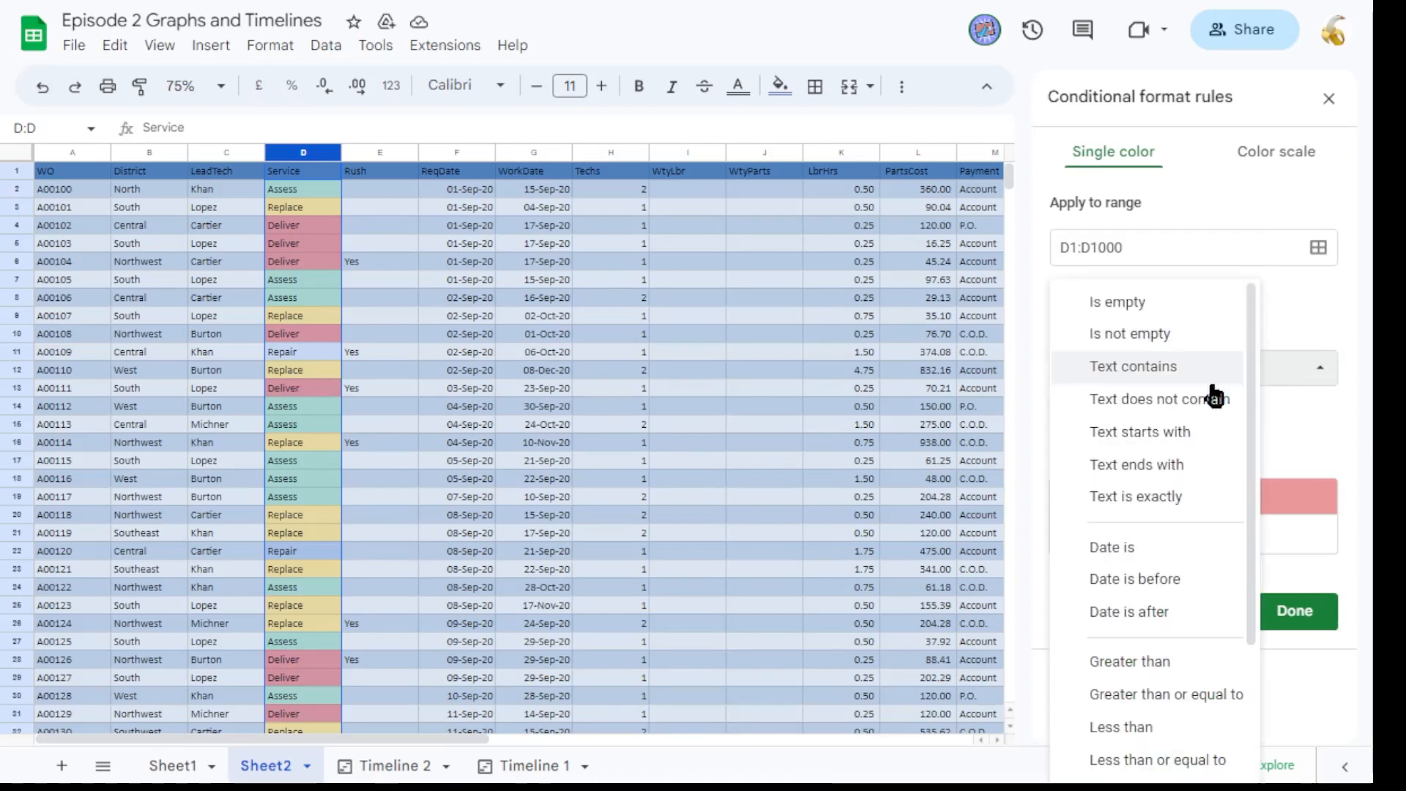
left_click(1172, 366)
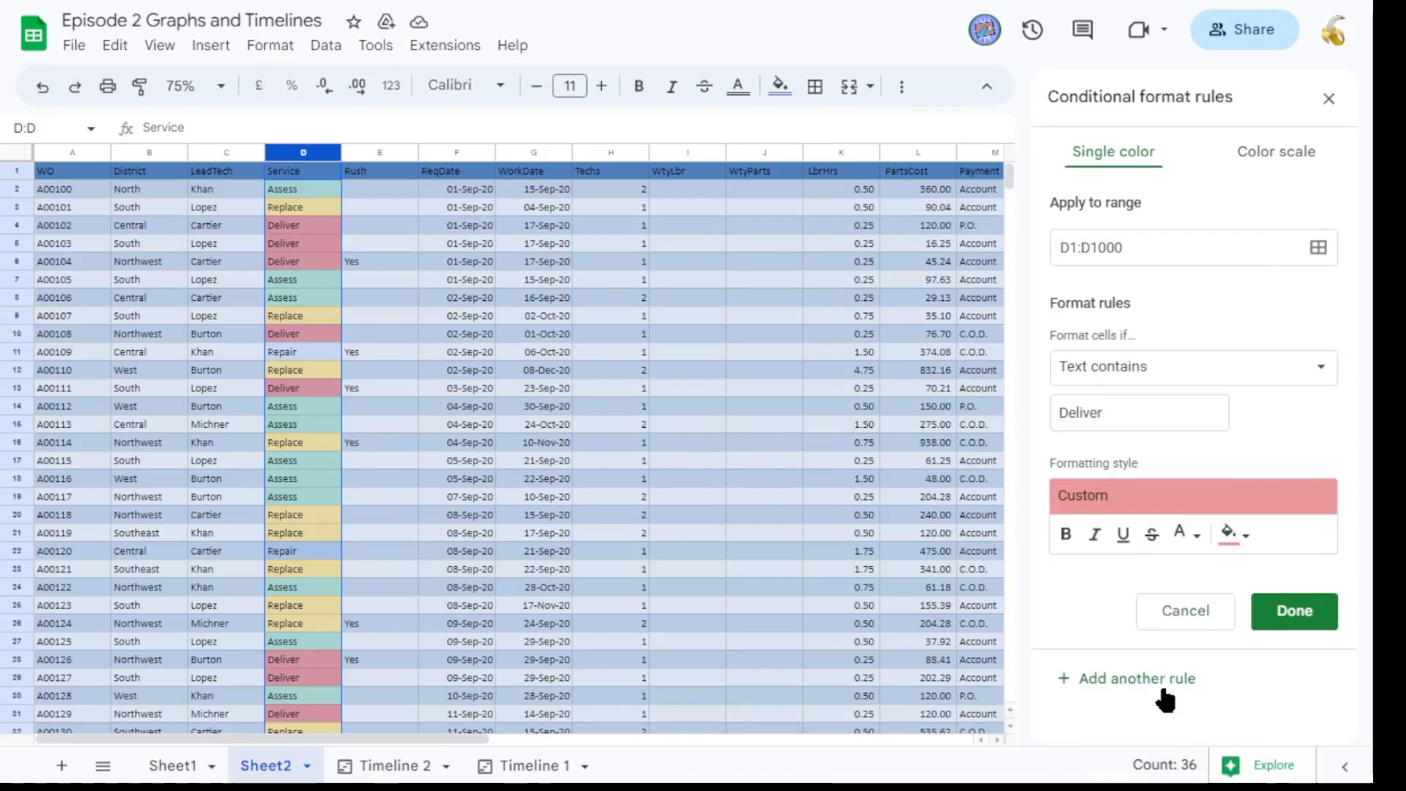
left_click(1194, 370)
left_click(1172, 367)
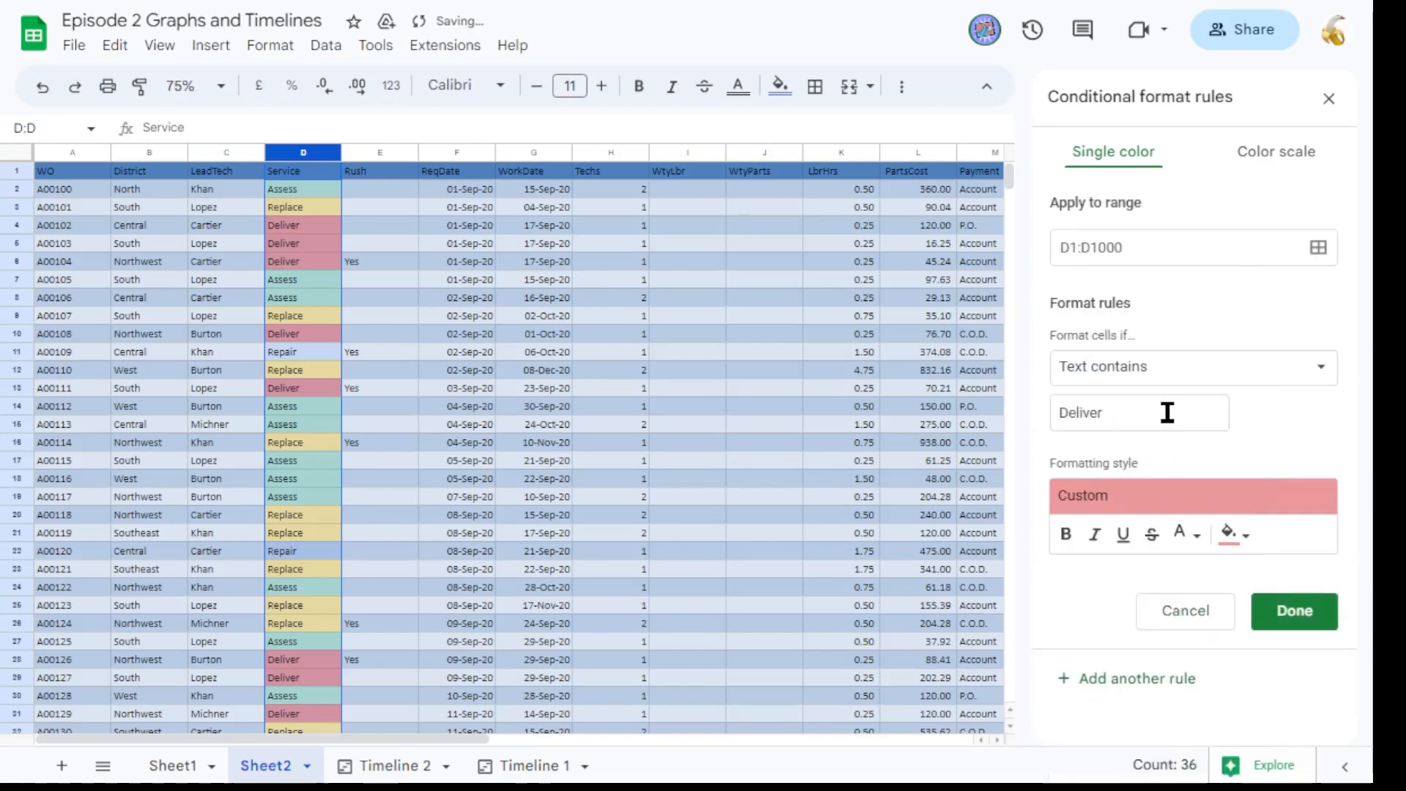
double_click(1167, 413)
type("Repa")
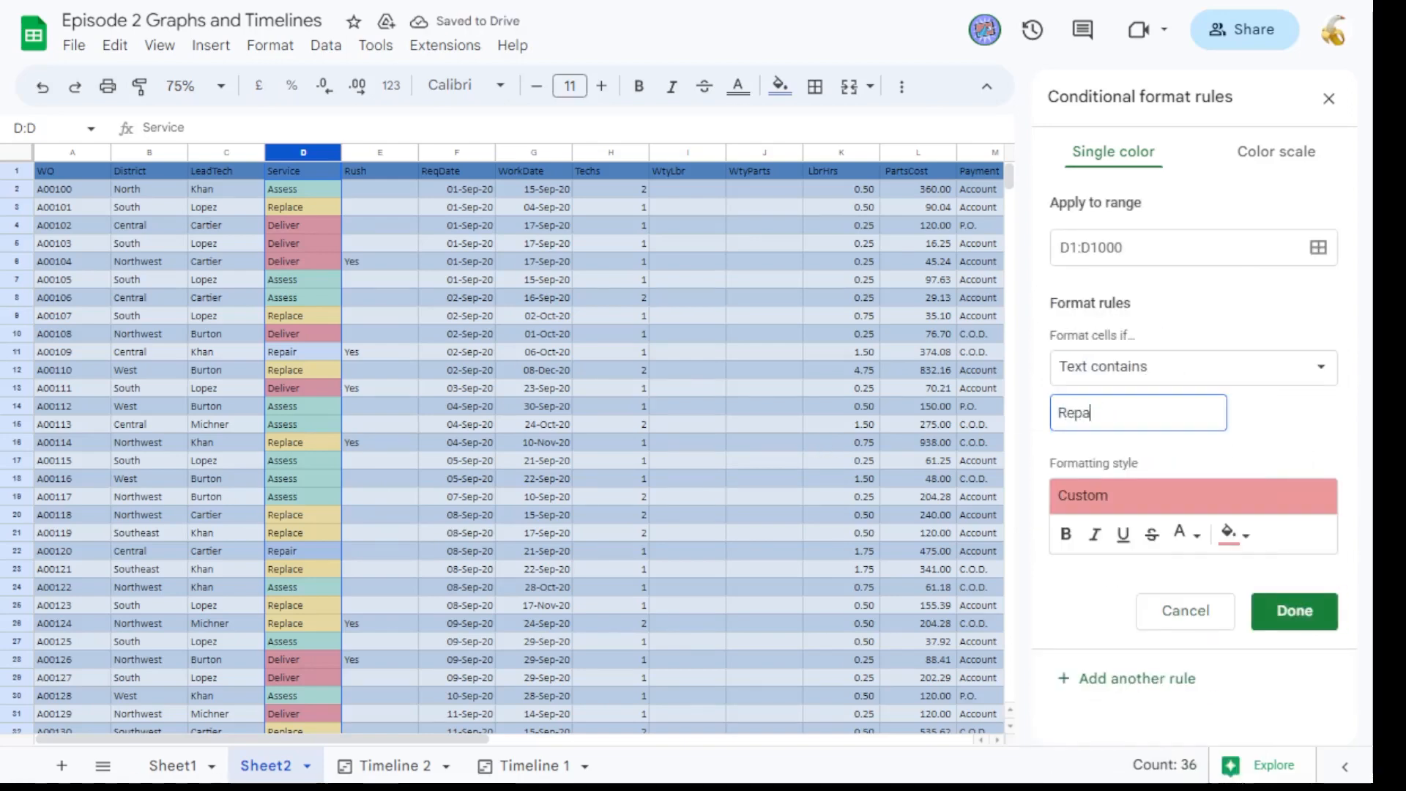
type("ir")
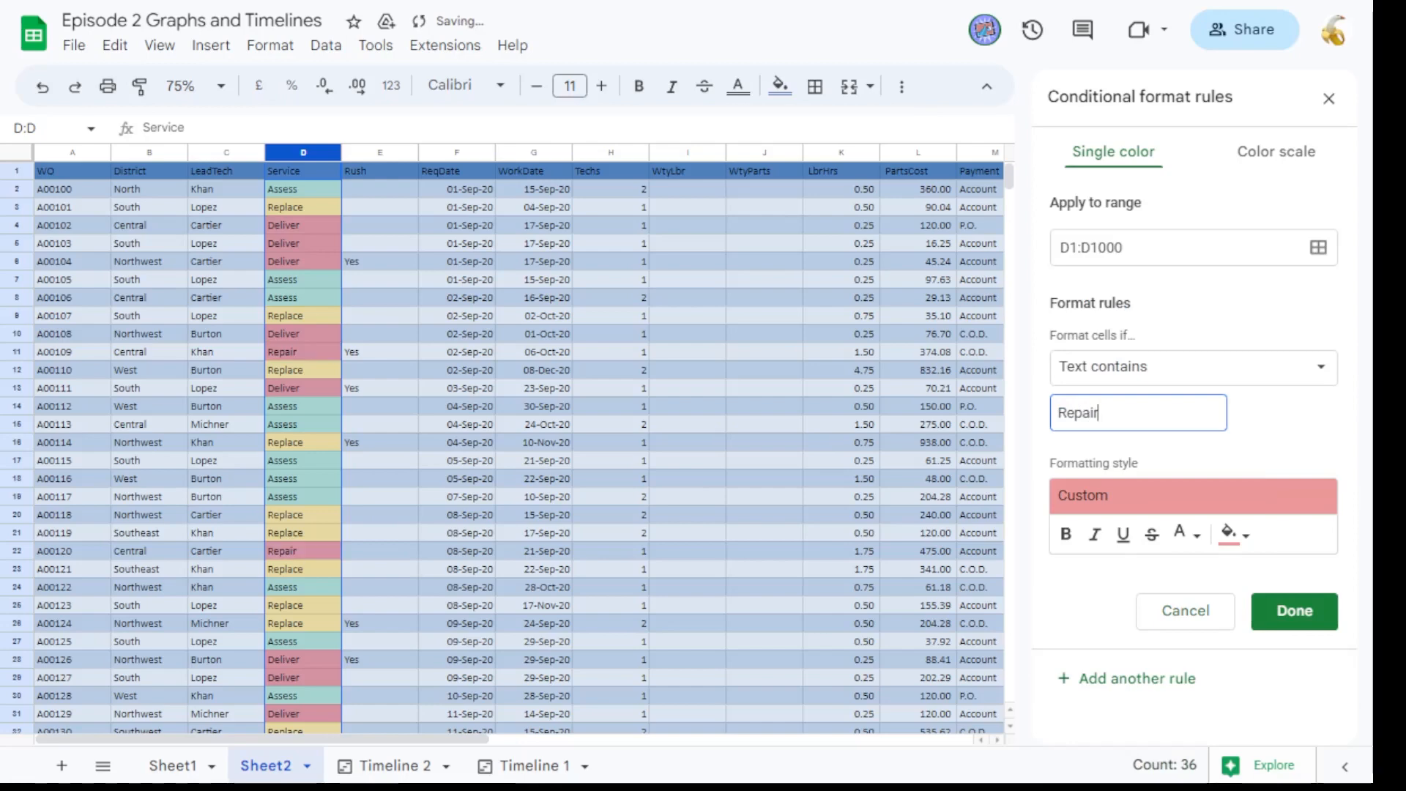
left_click(1248, 538)
left_click(1213, 280)
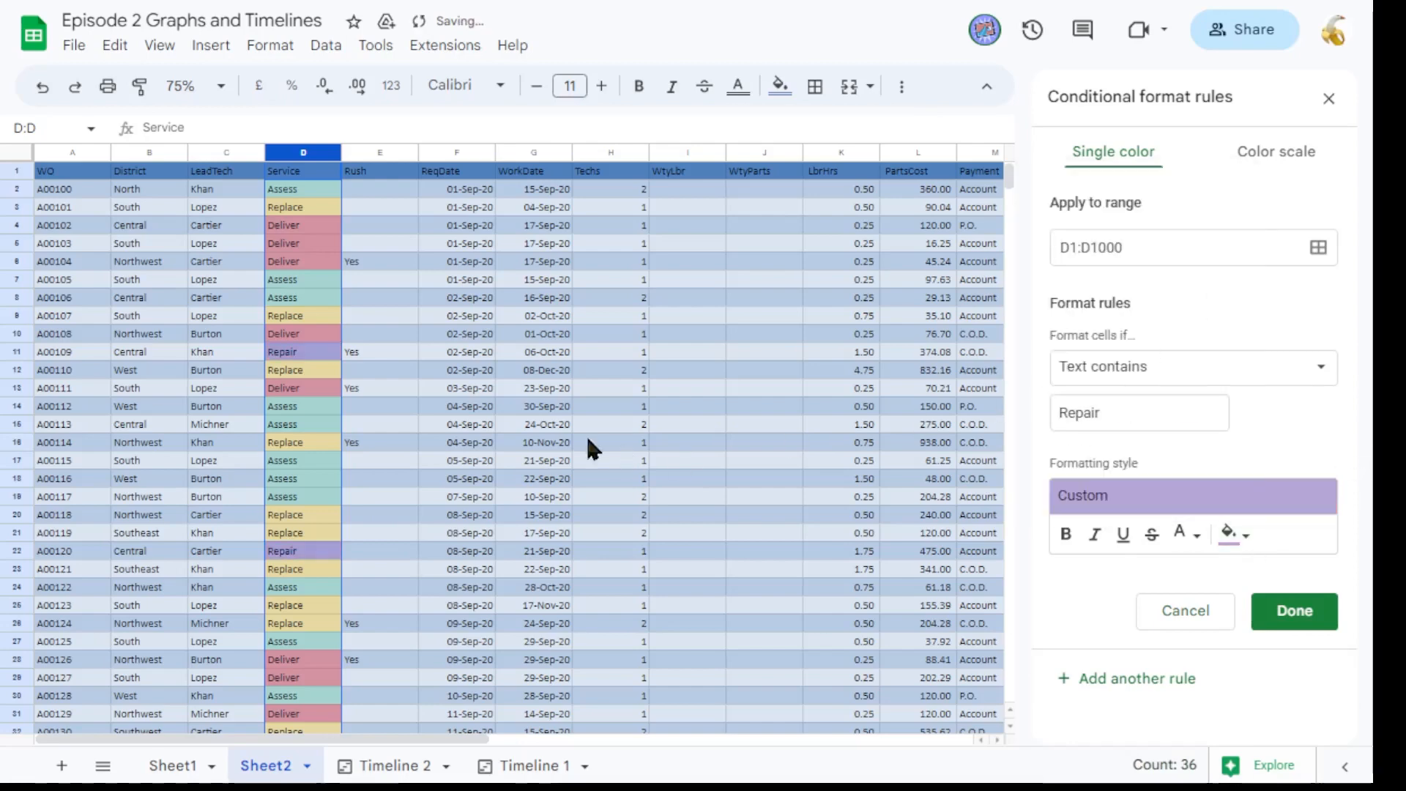
left_click(980, 354)
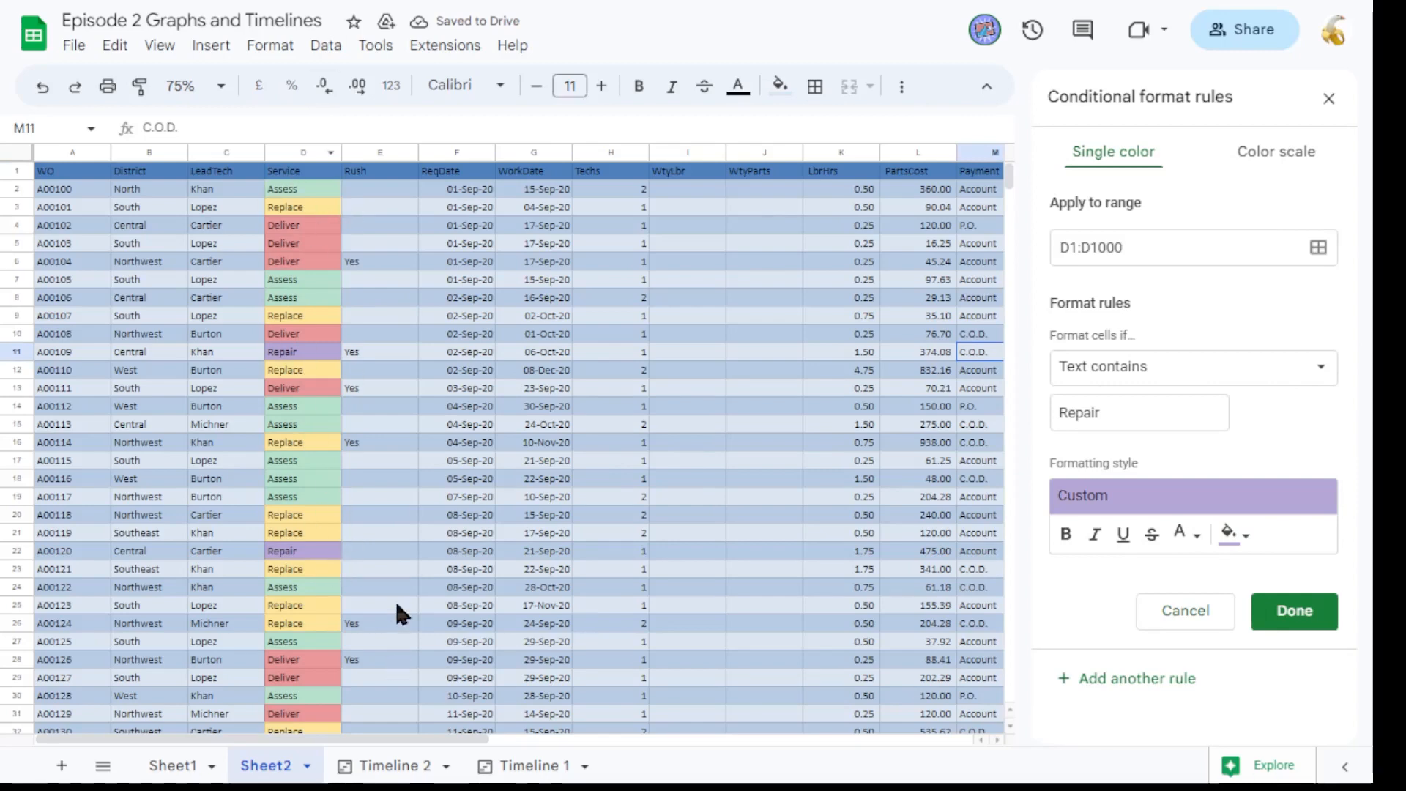
scroll(331, 512, "down", 5)
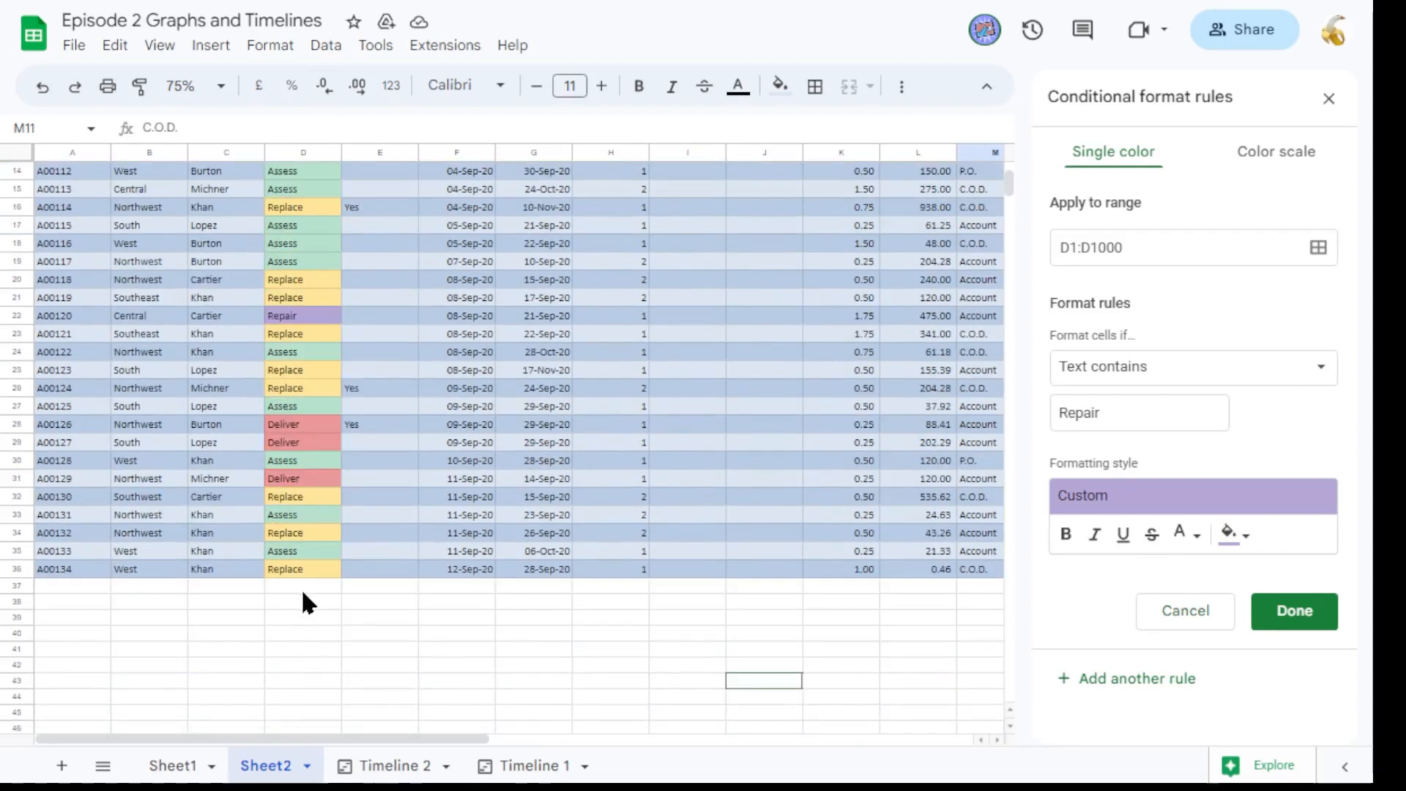
Test the Service colour rules by entering Replace, Repair and Assess below the data, then clear those test cells.
left_click(303, 592)
type("Repla")
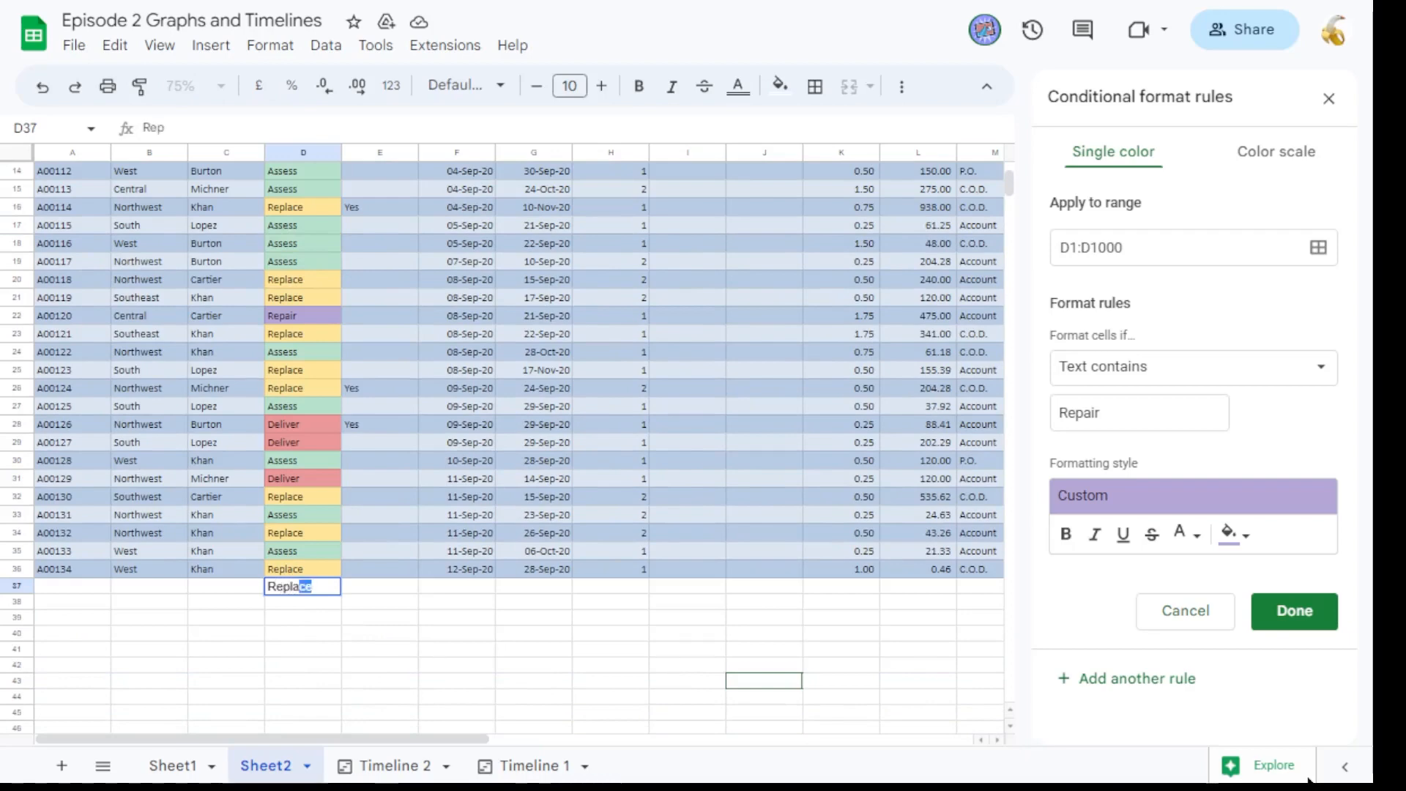
type("ce")
key("Return")
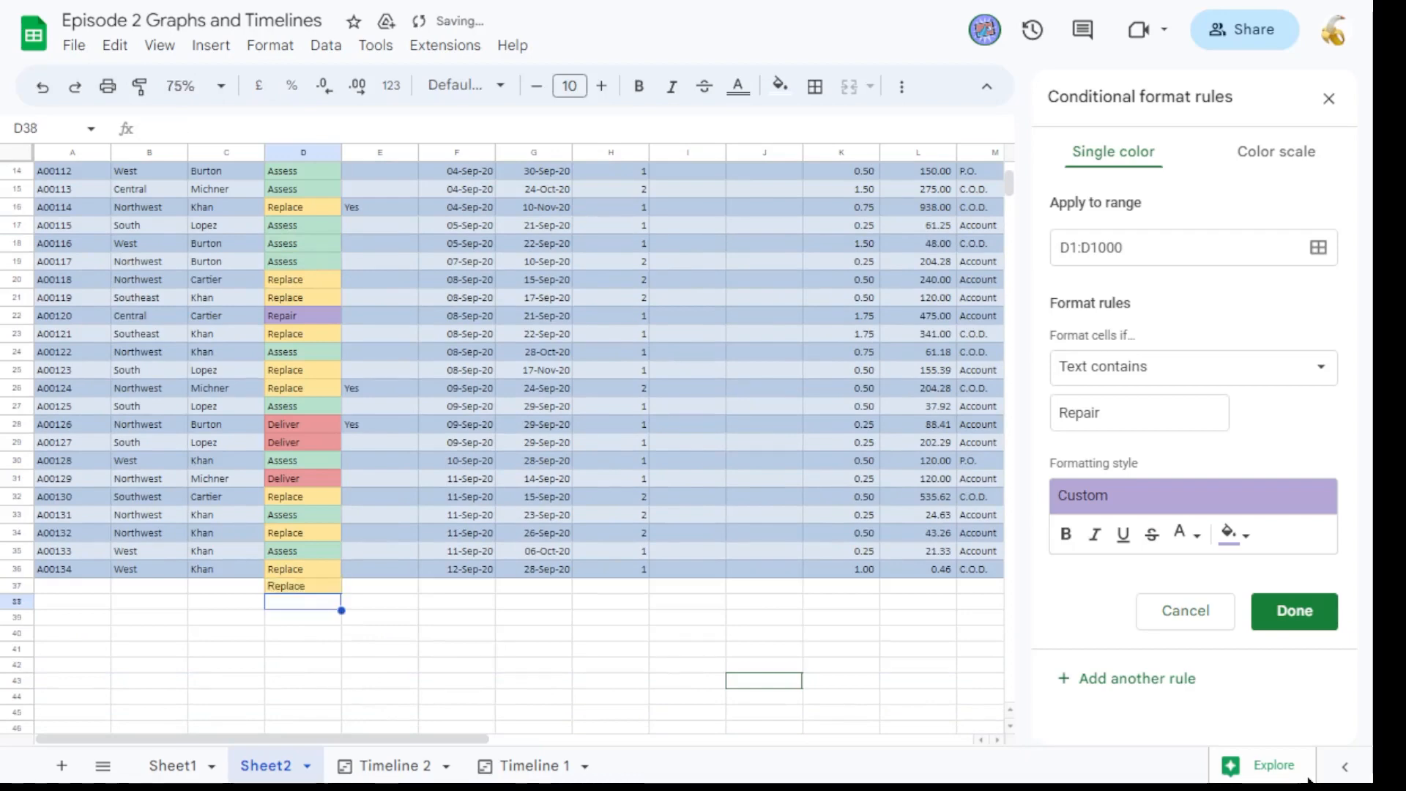
type("R")
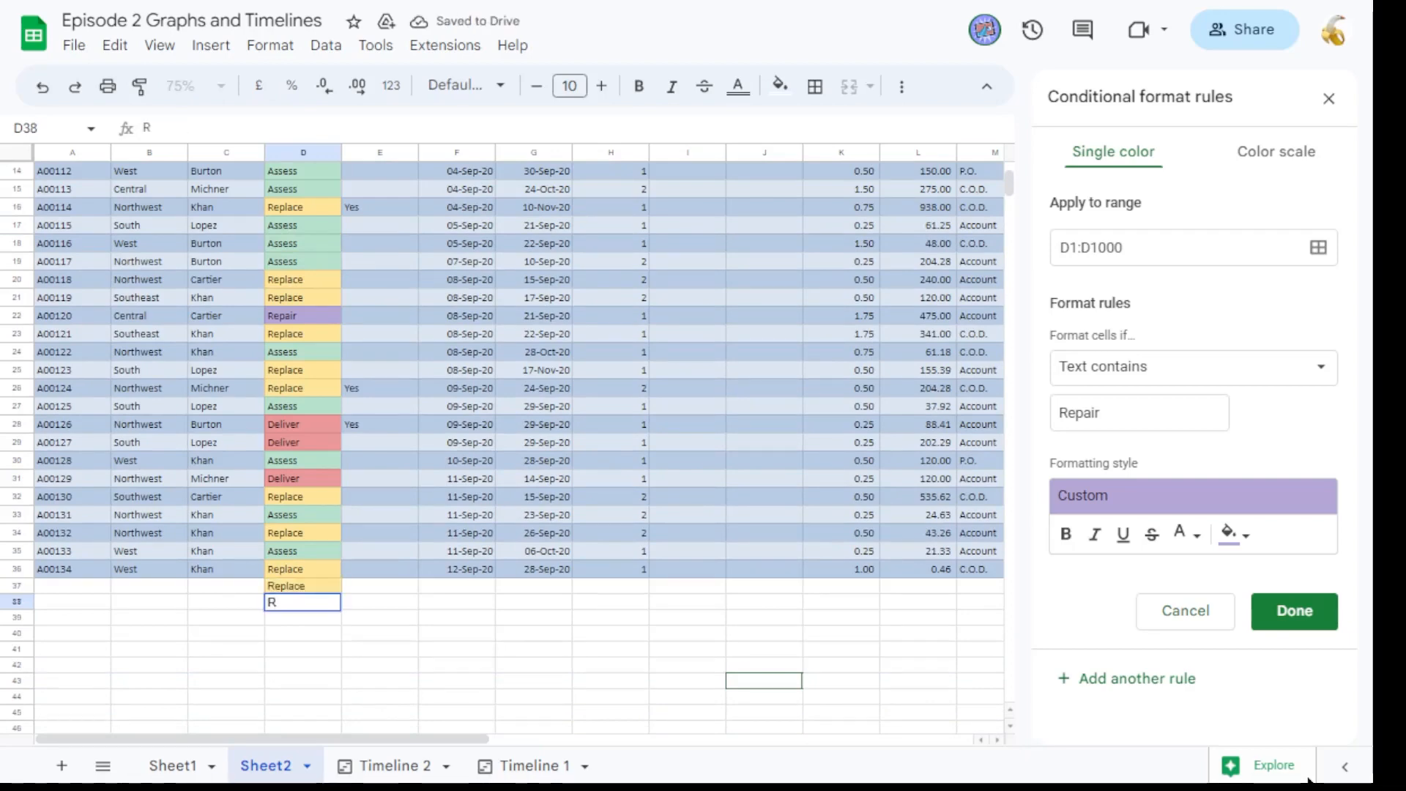
type("epair")
key("Return")
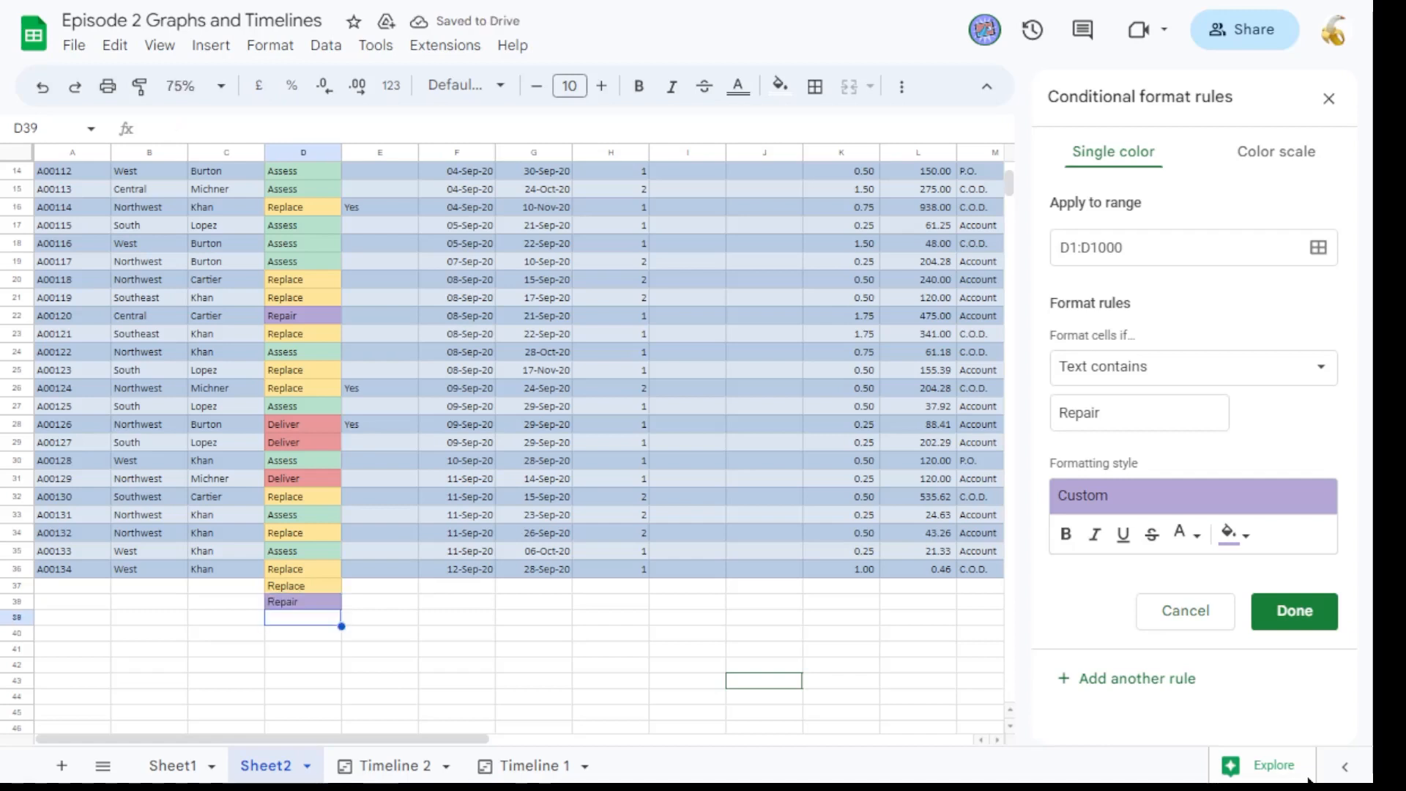
type("Asses")
key("Return")
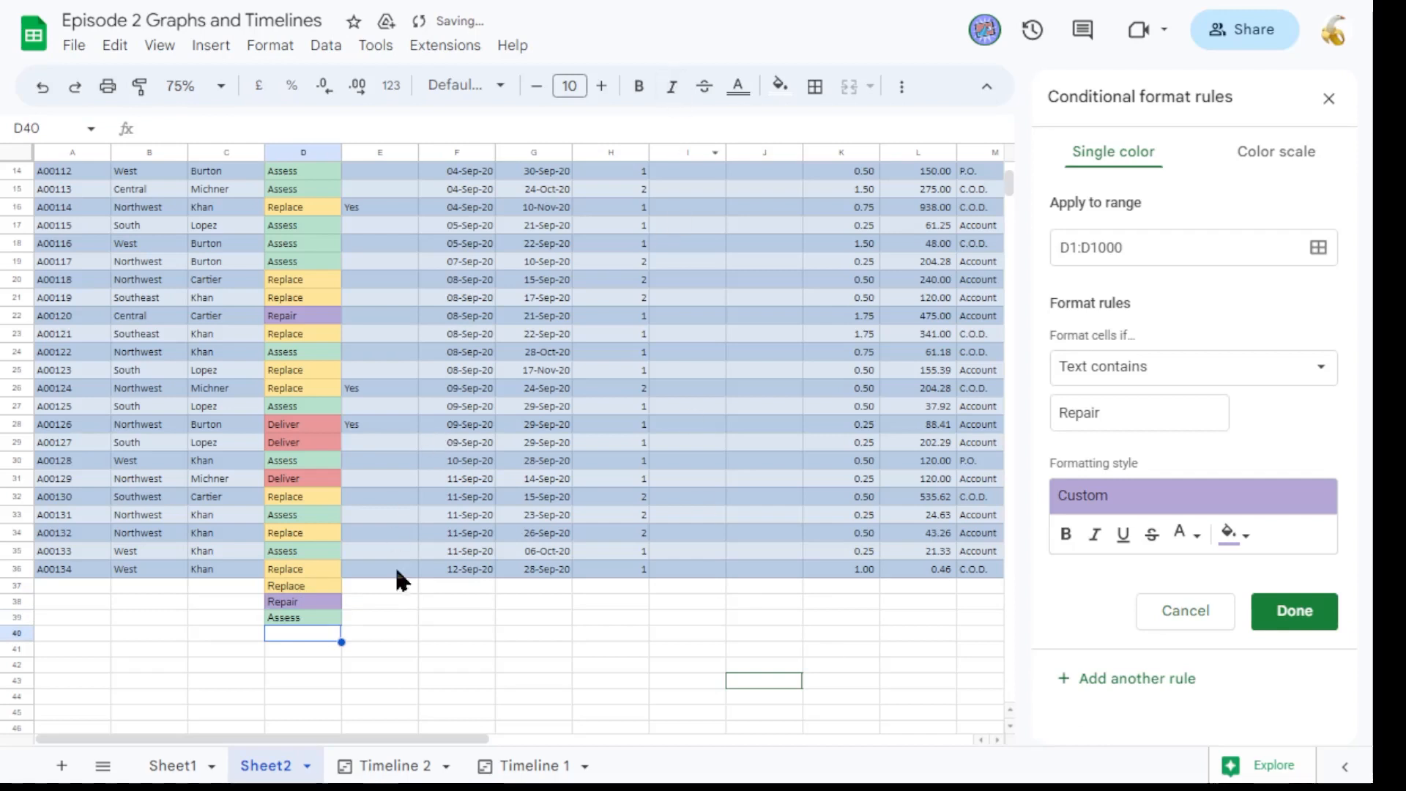
left_click(317, 615)
key("Delete")
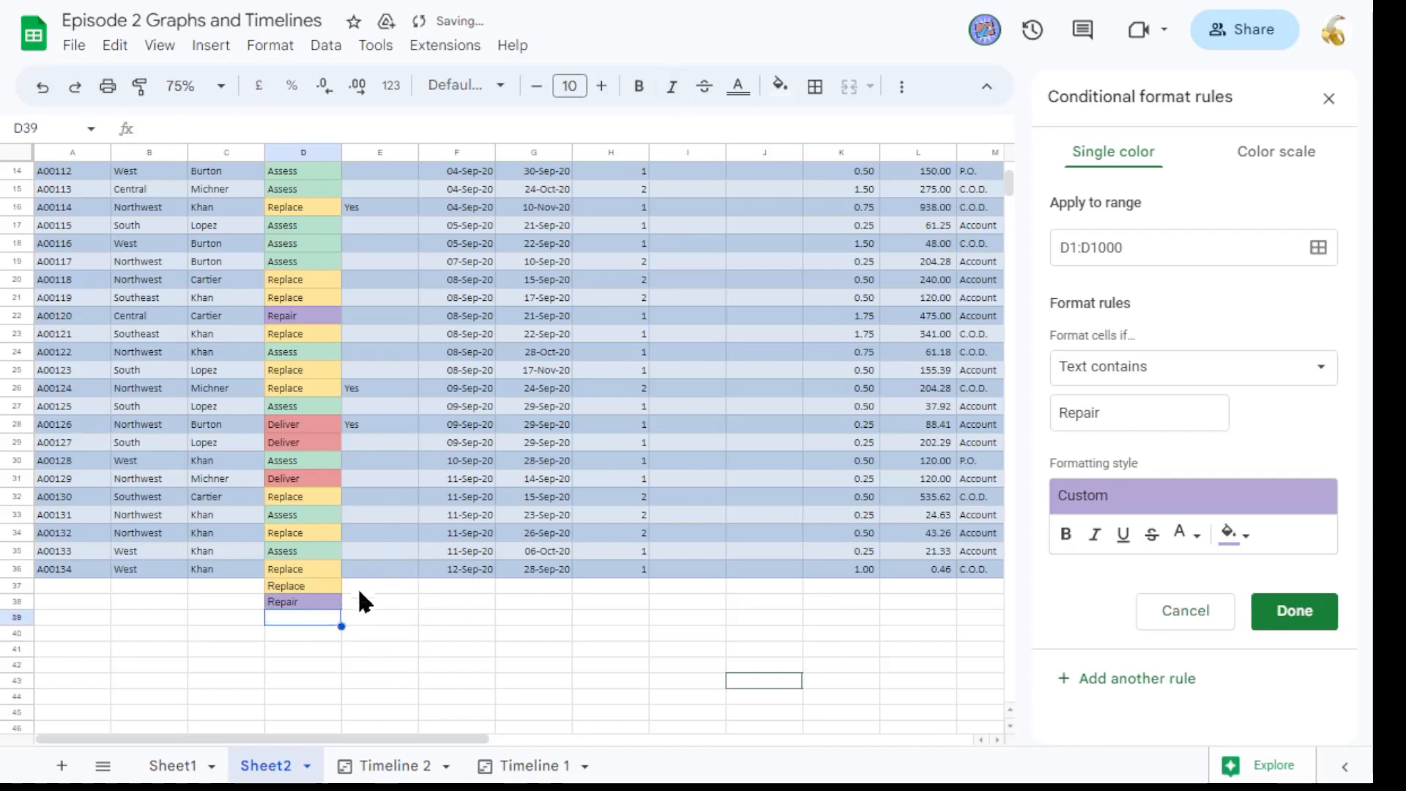
left_click(316, 599)
key("Delete")
left_click(315, 584)
scroll(380, 526, "up", 5)
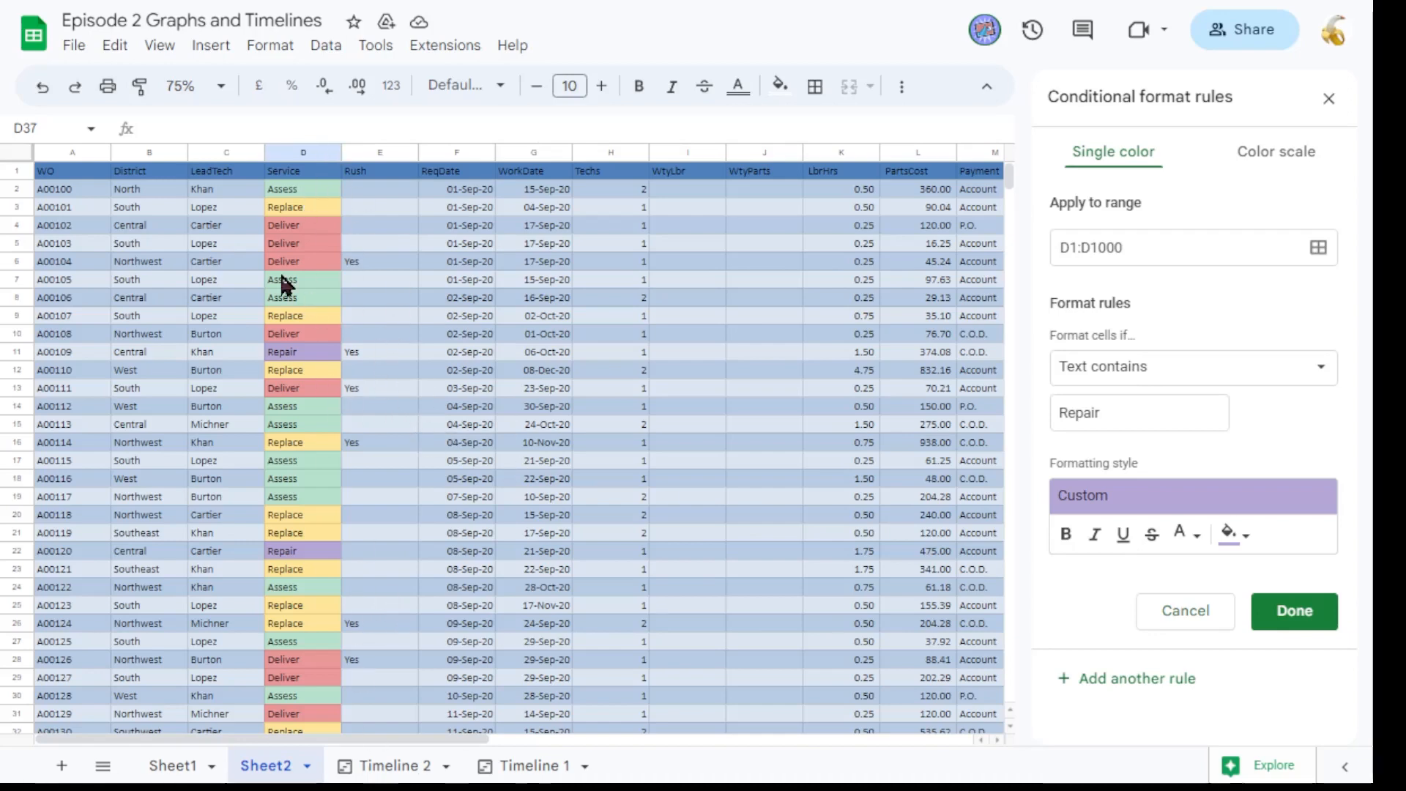
On the Timeline 2 sheet, set the timeline's card colour to come from the Service column.
left_click(364, 765)
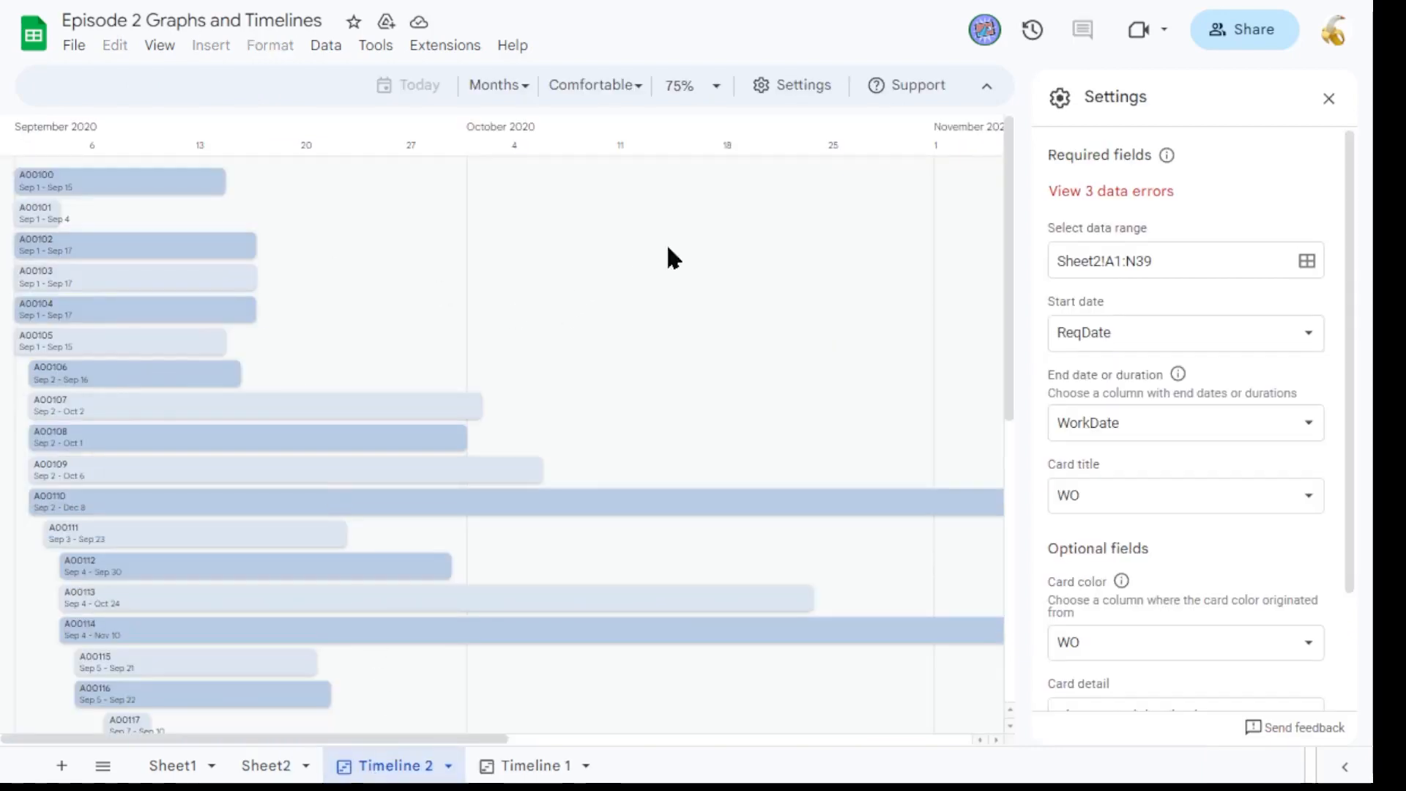
scroll(1233, 335, "down", 3)
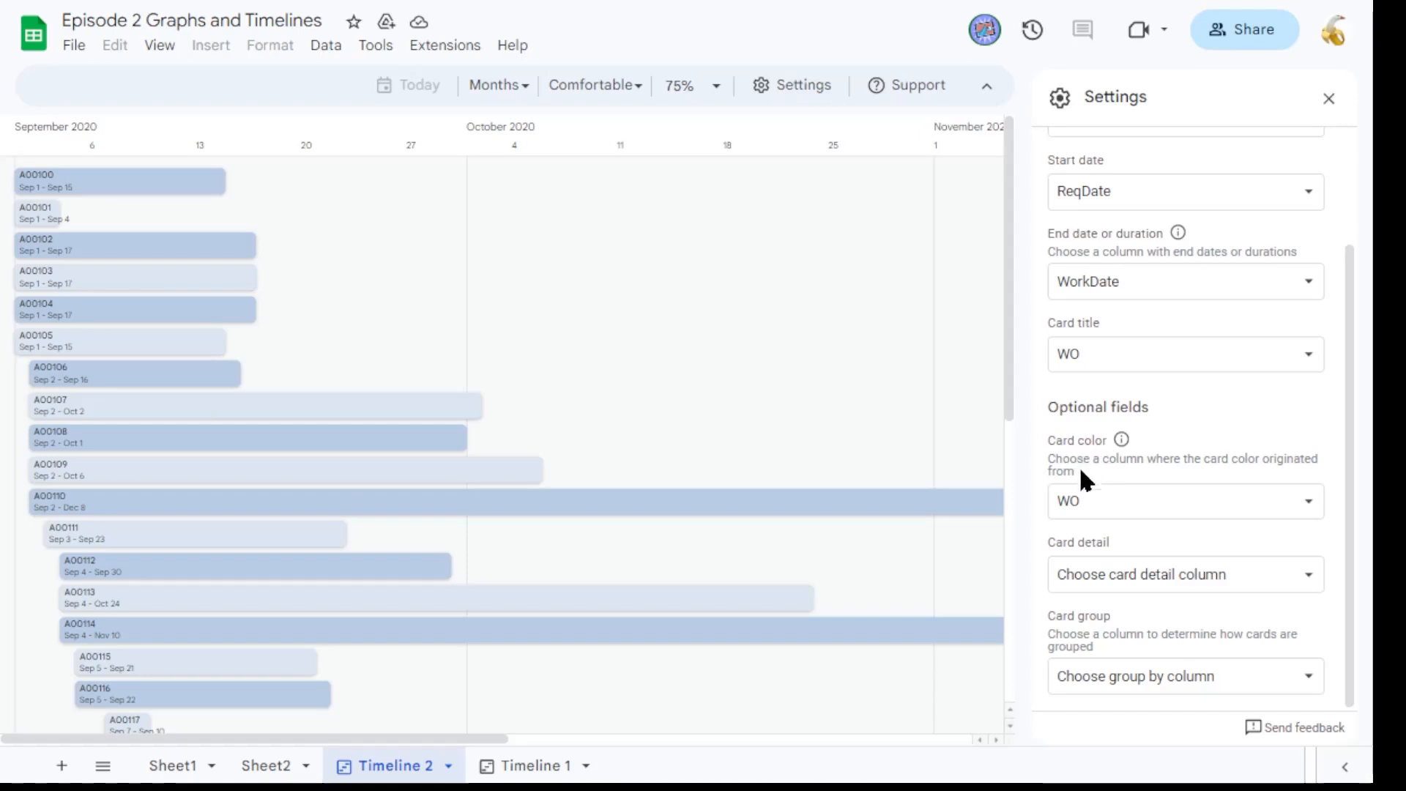
left_click(1094, 506)
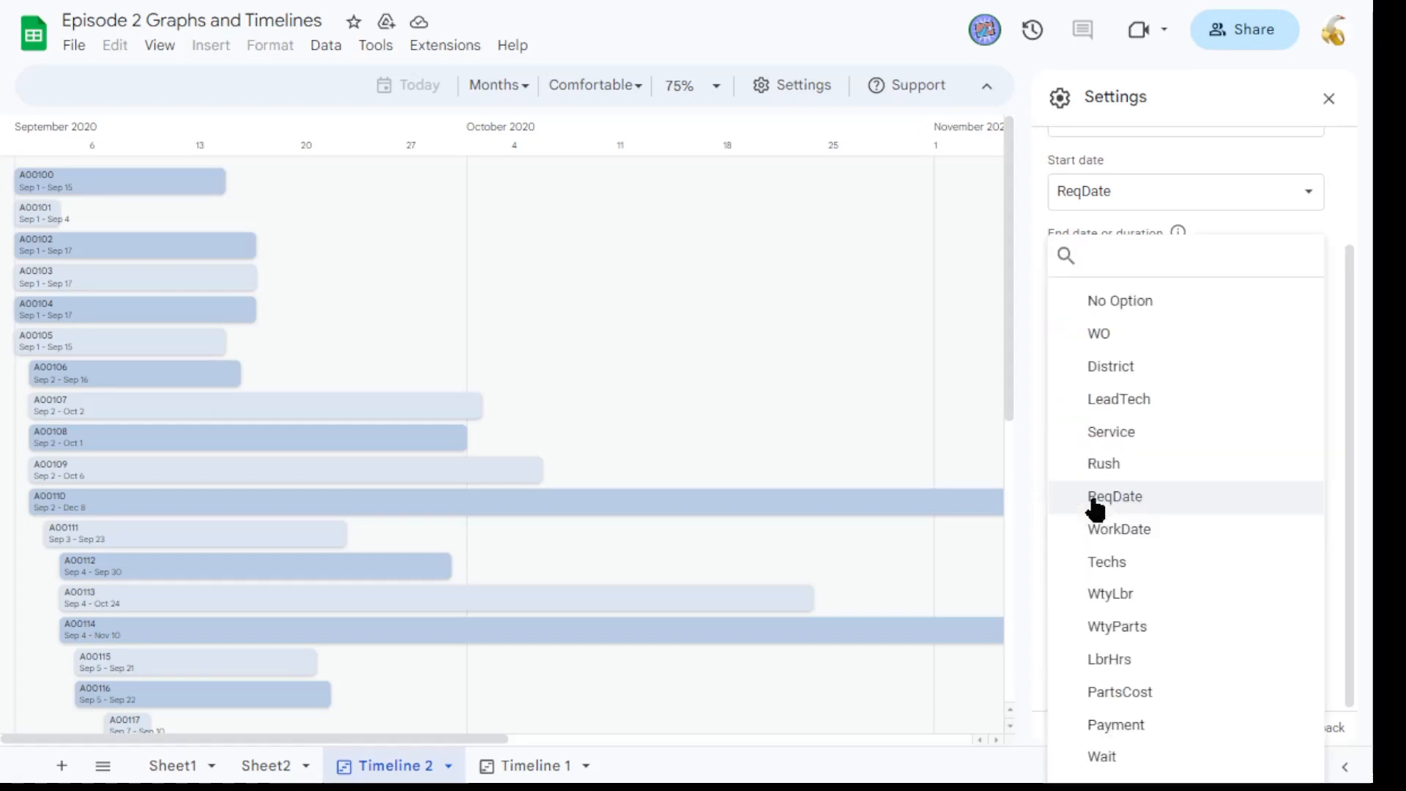
left_click(1136, 432)
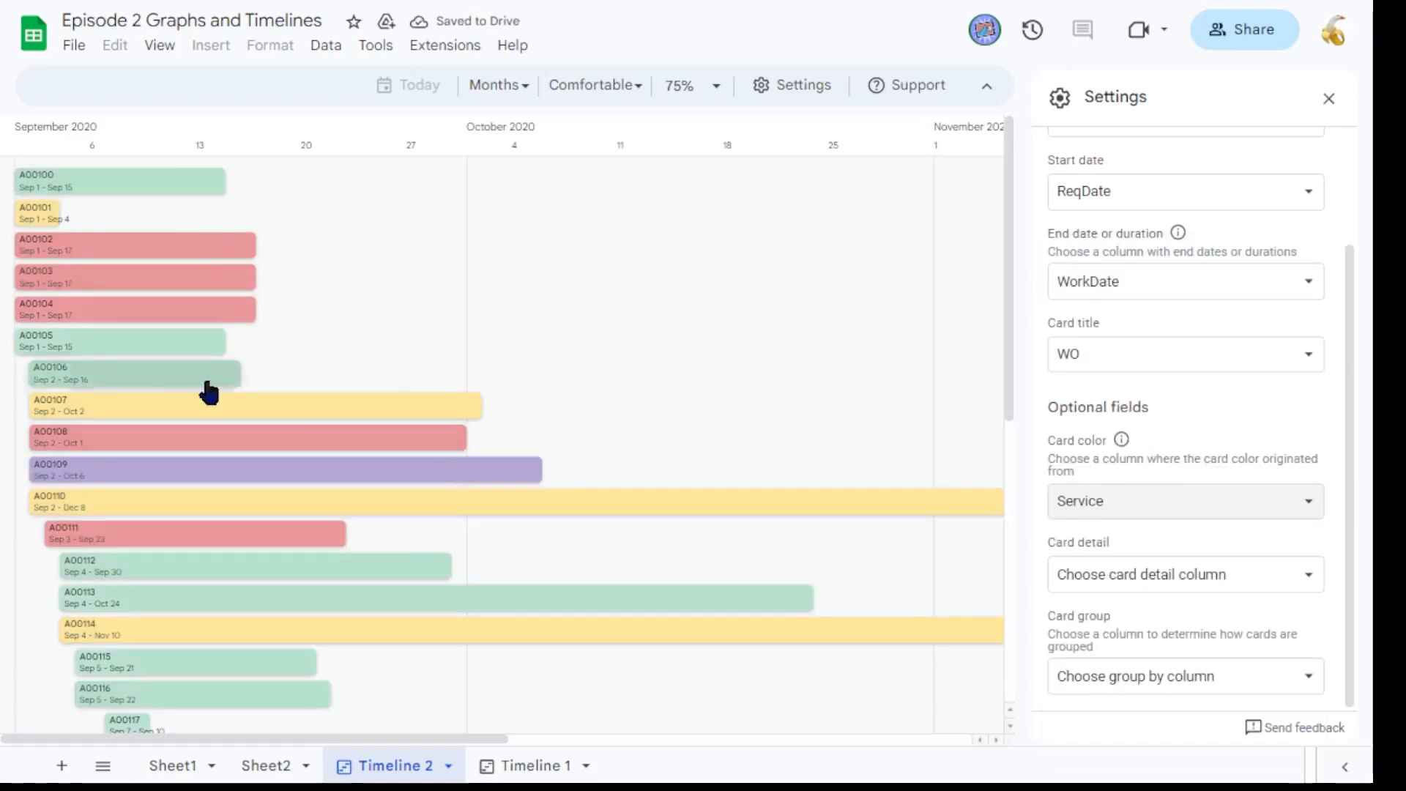
Set the timeline's card detail column to LeadTech.
scroll(361, 518, "down", 5)
scroll(498, 475, "up", 5)
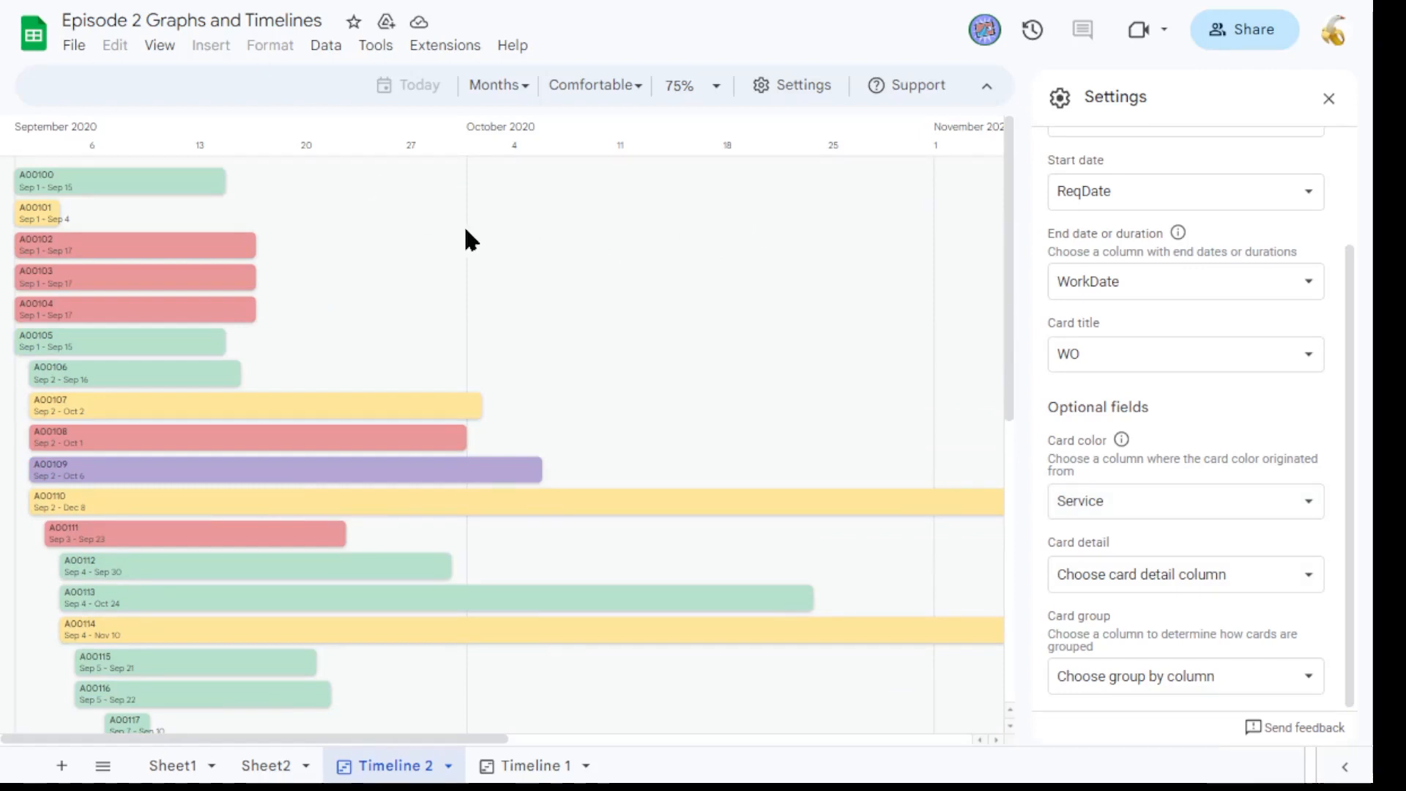
scroll(336, 288, "down", 3)
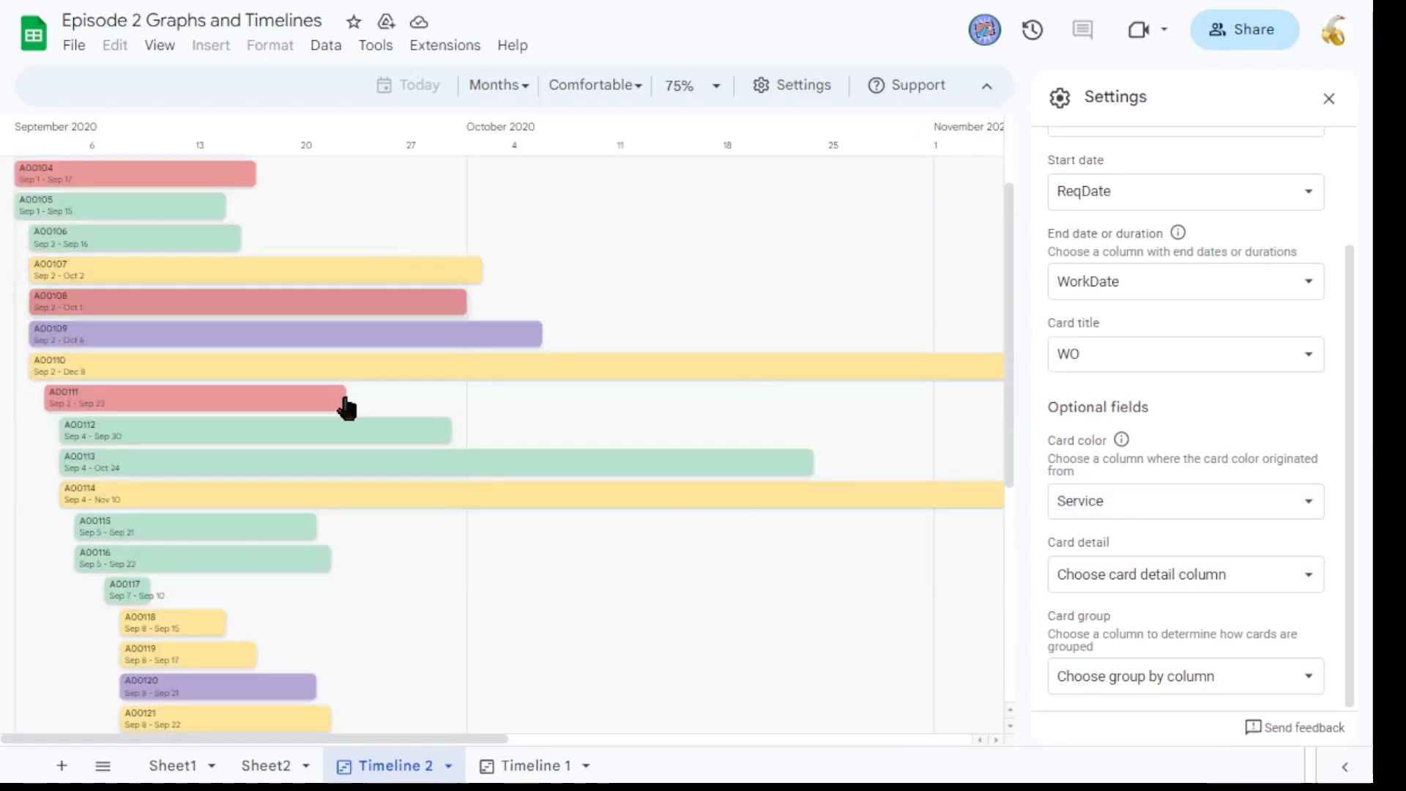
scroll(469, 440, "up", 3)
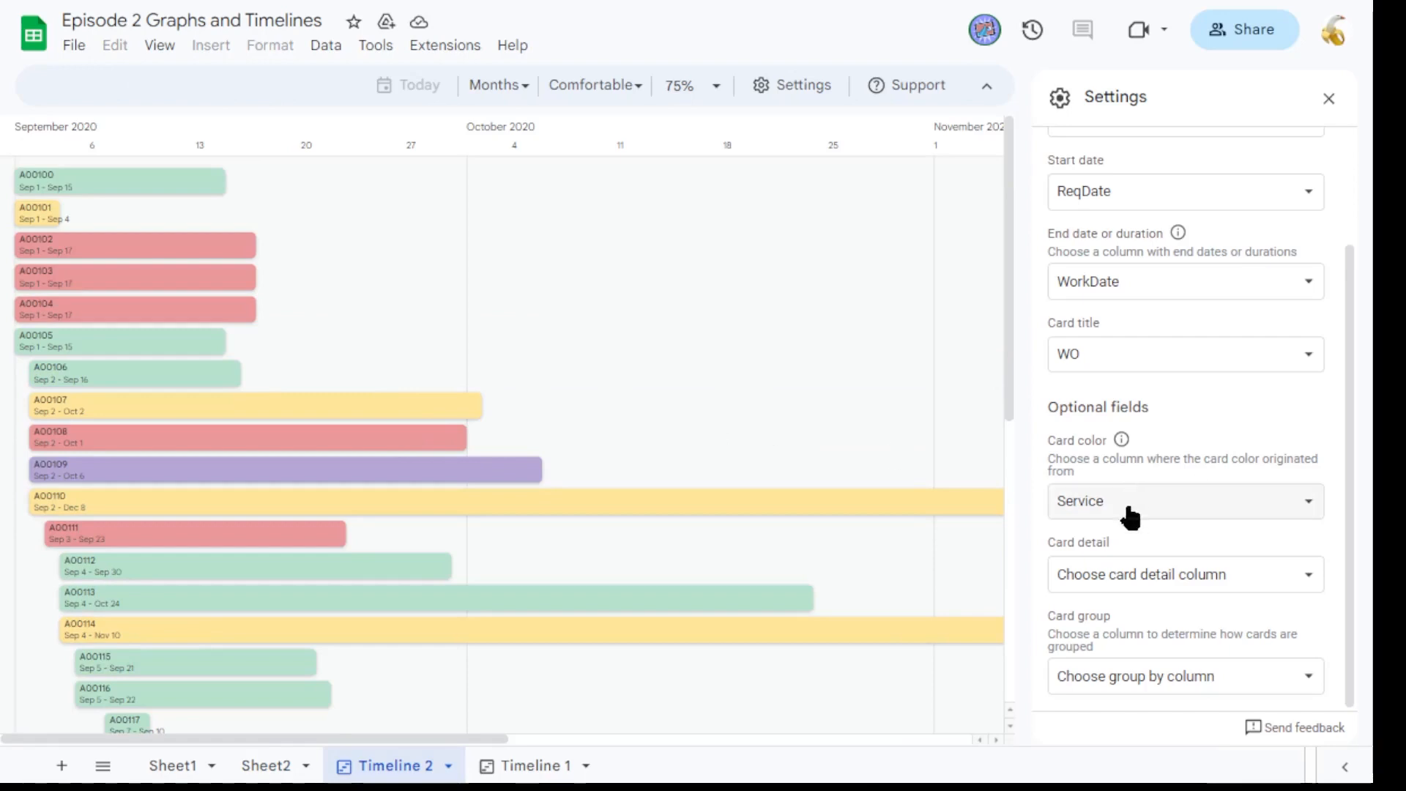
left_click(1151, 579)
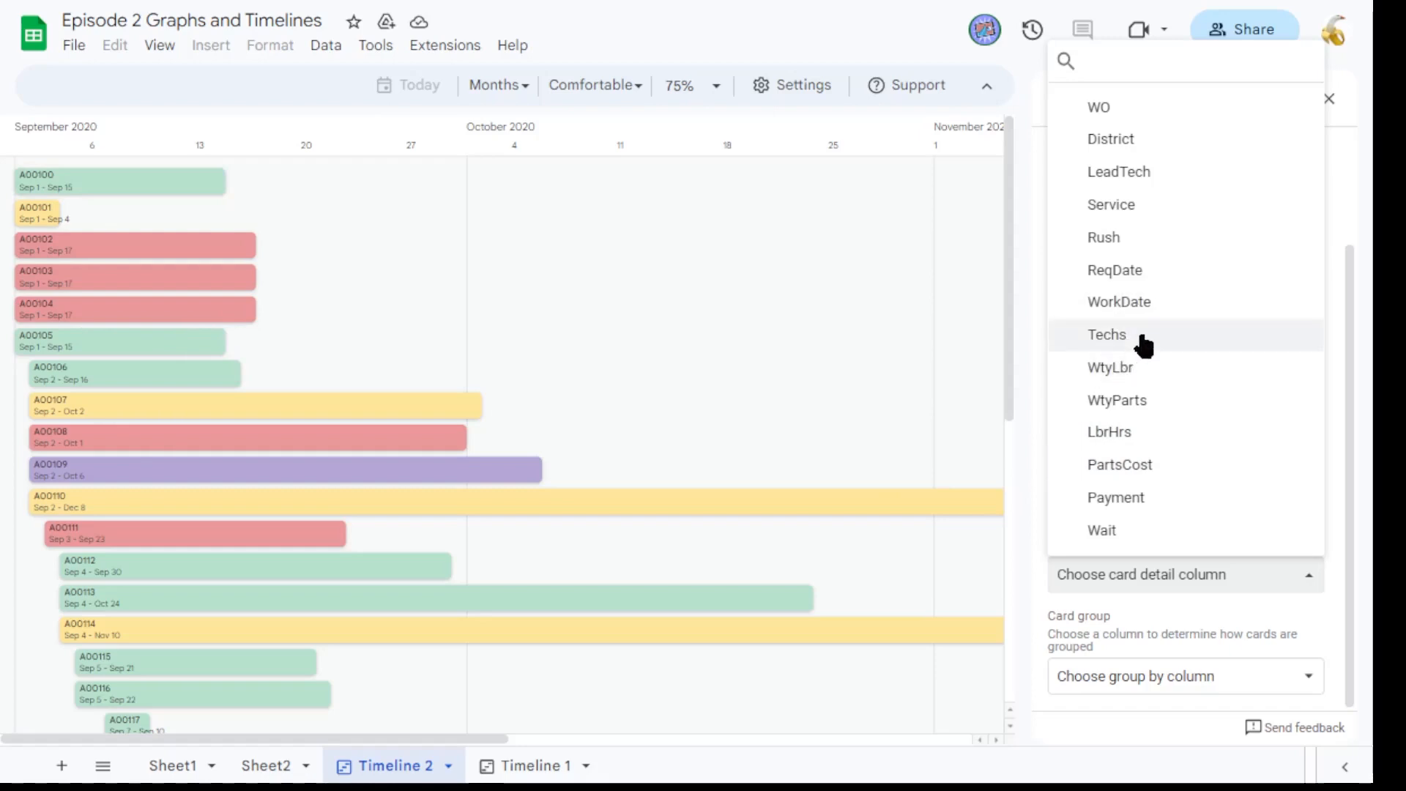
left_click(1137, 177)
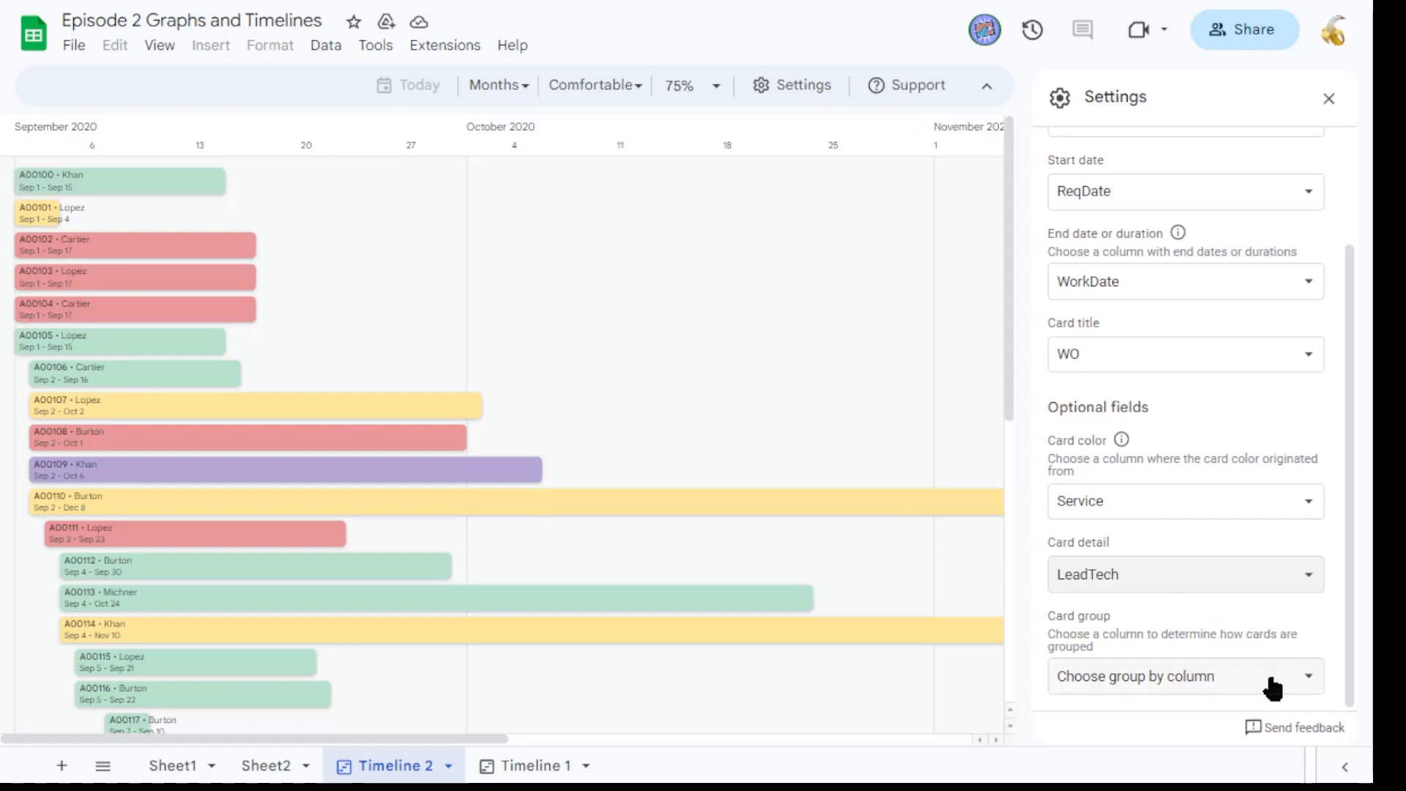
Group the timeline cards by the District column.
left_click(1224, 680)
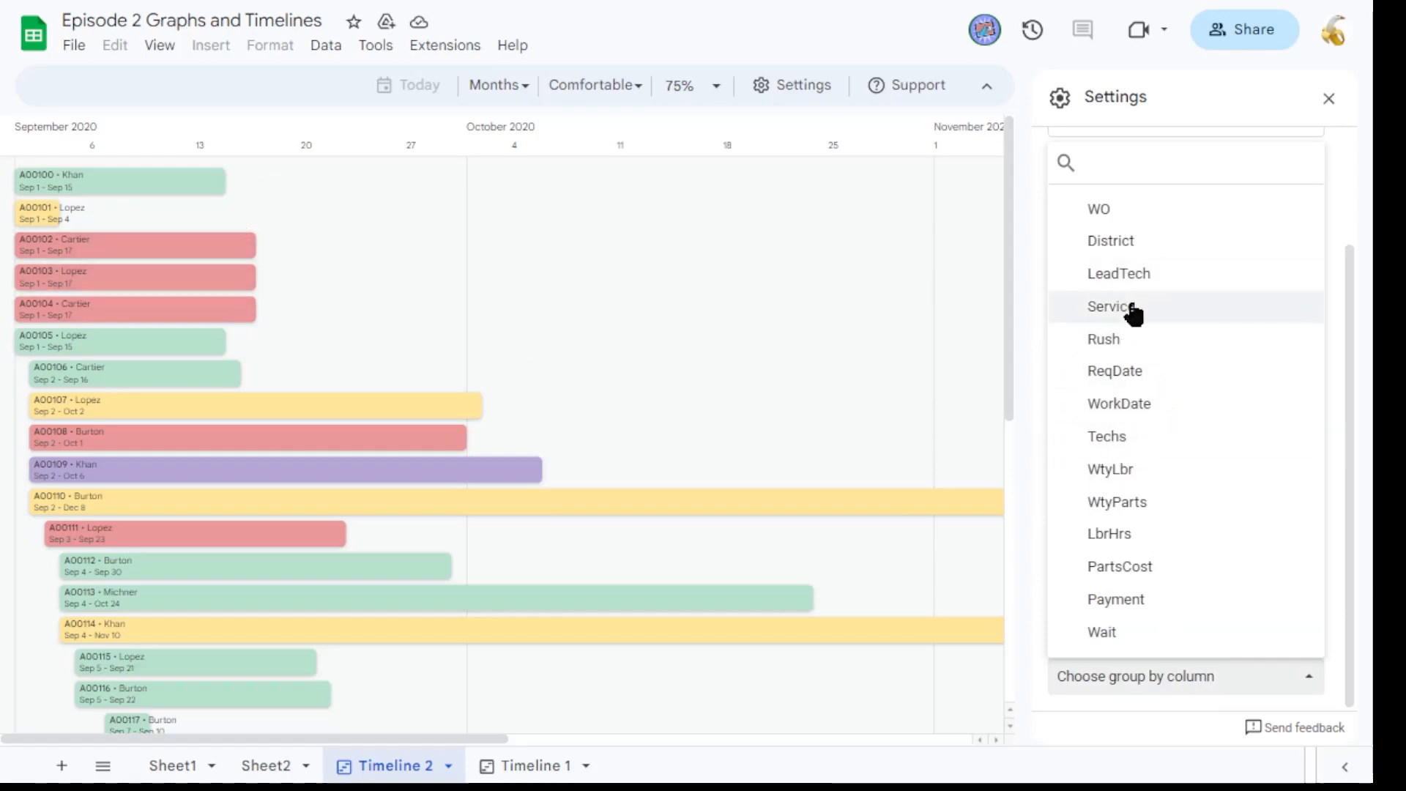
left_click(1114, 257)
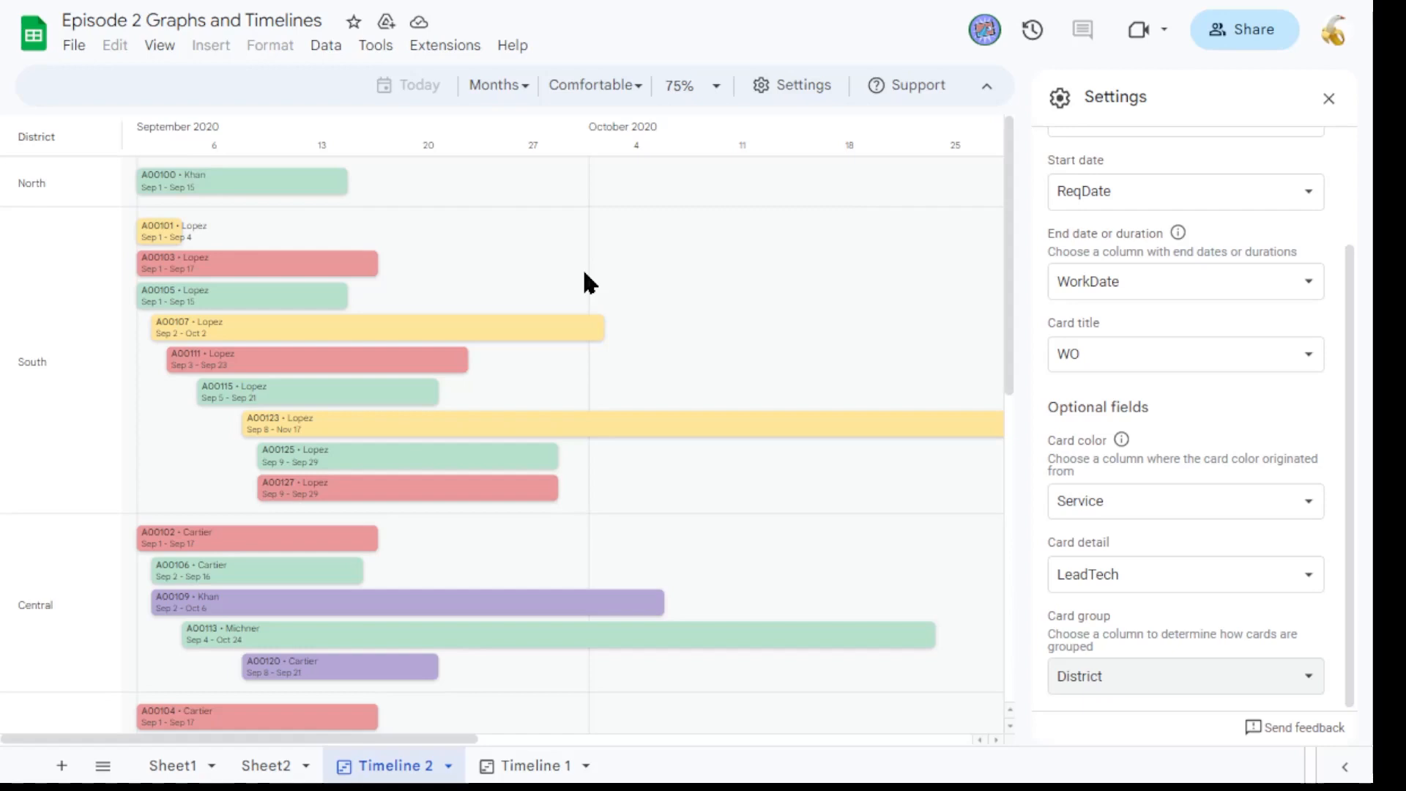
scroll(714, 359, "down", 4)
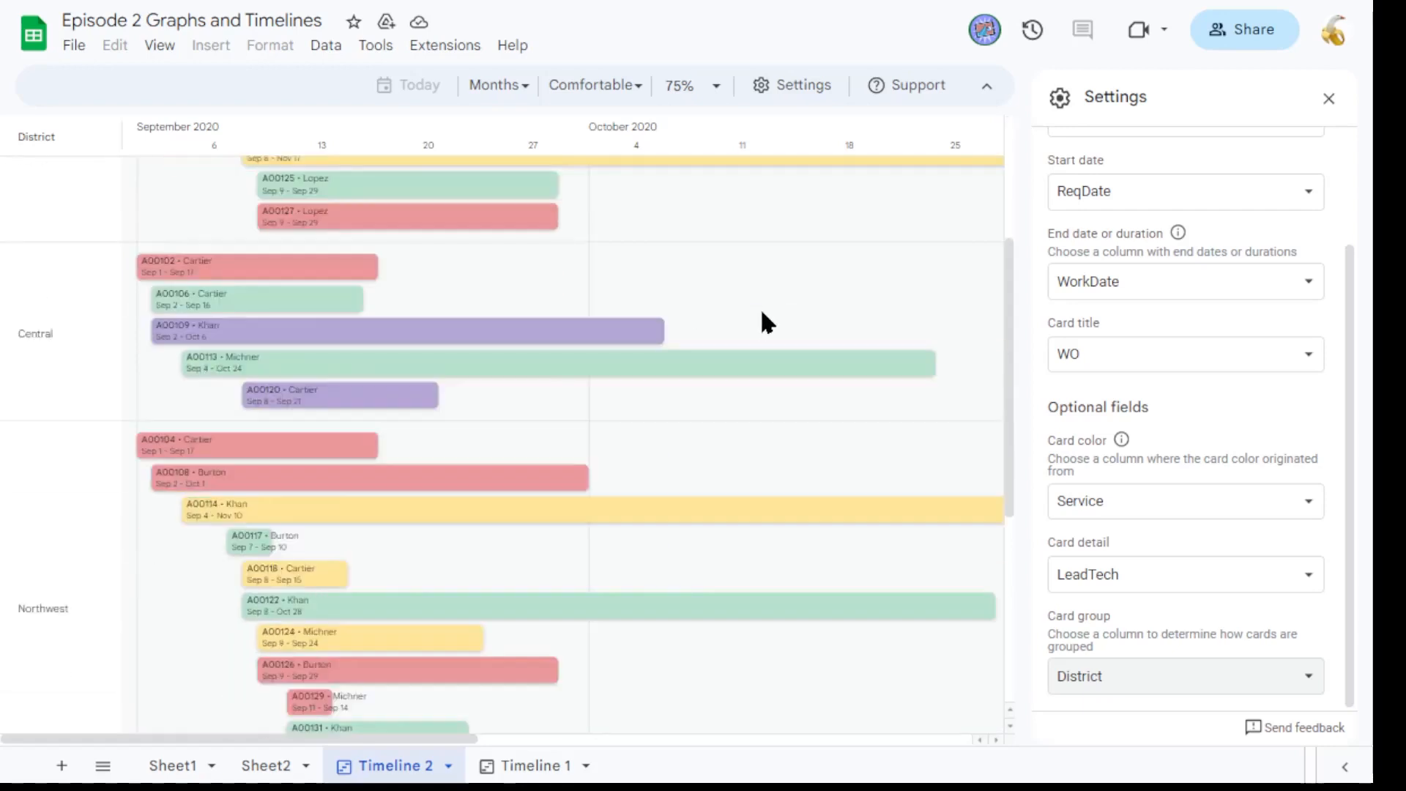
scroll(765, 315, "down", 5)
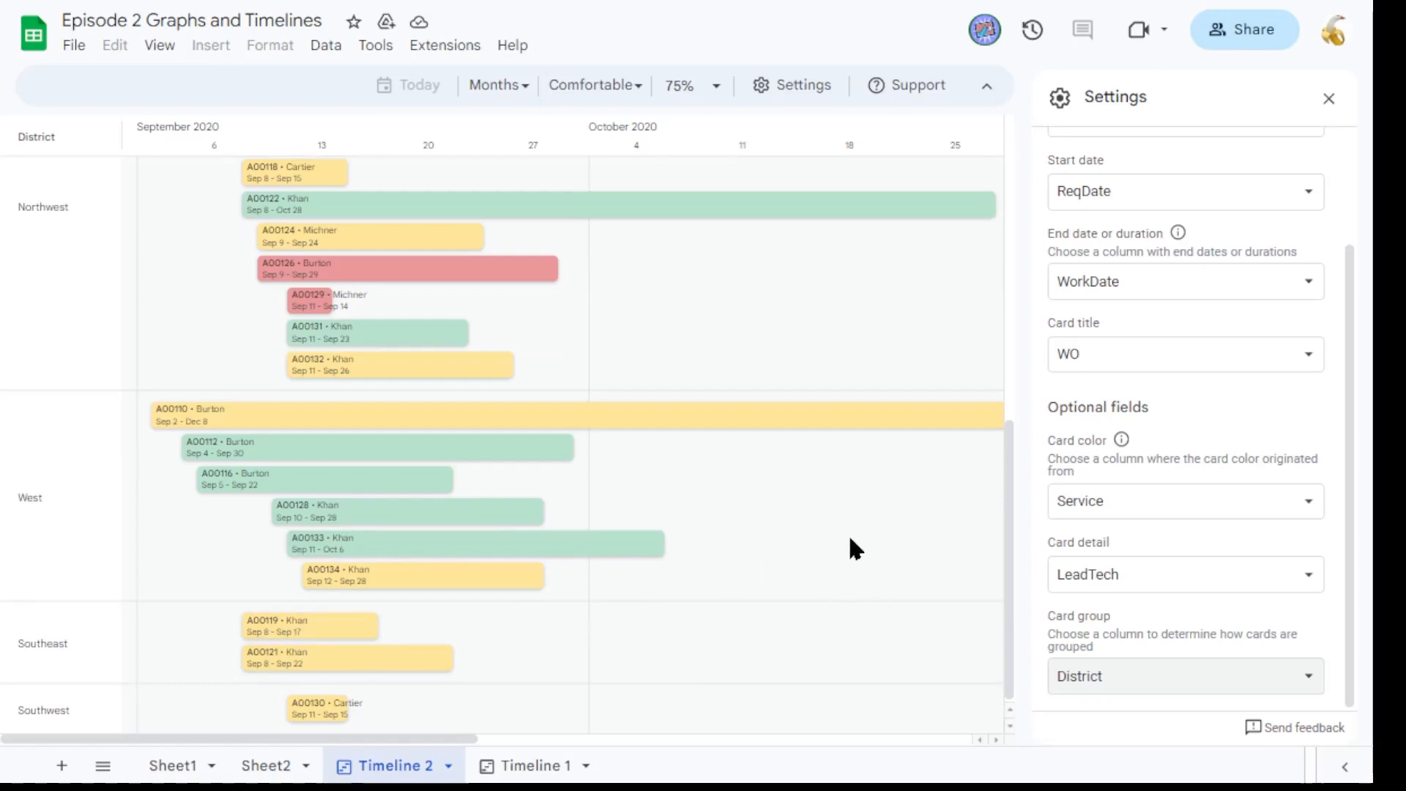
scroll(842, 527, "up", 10)
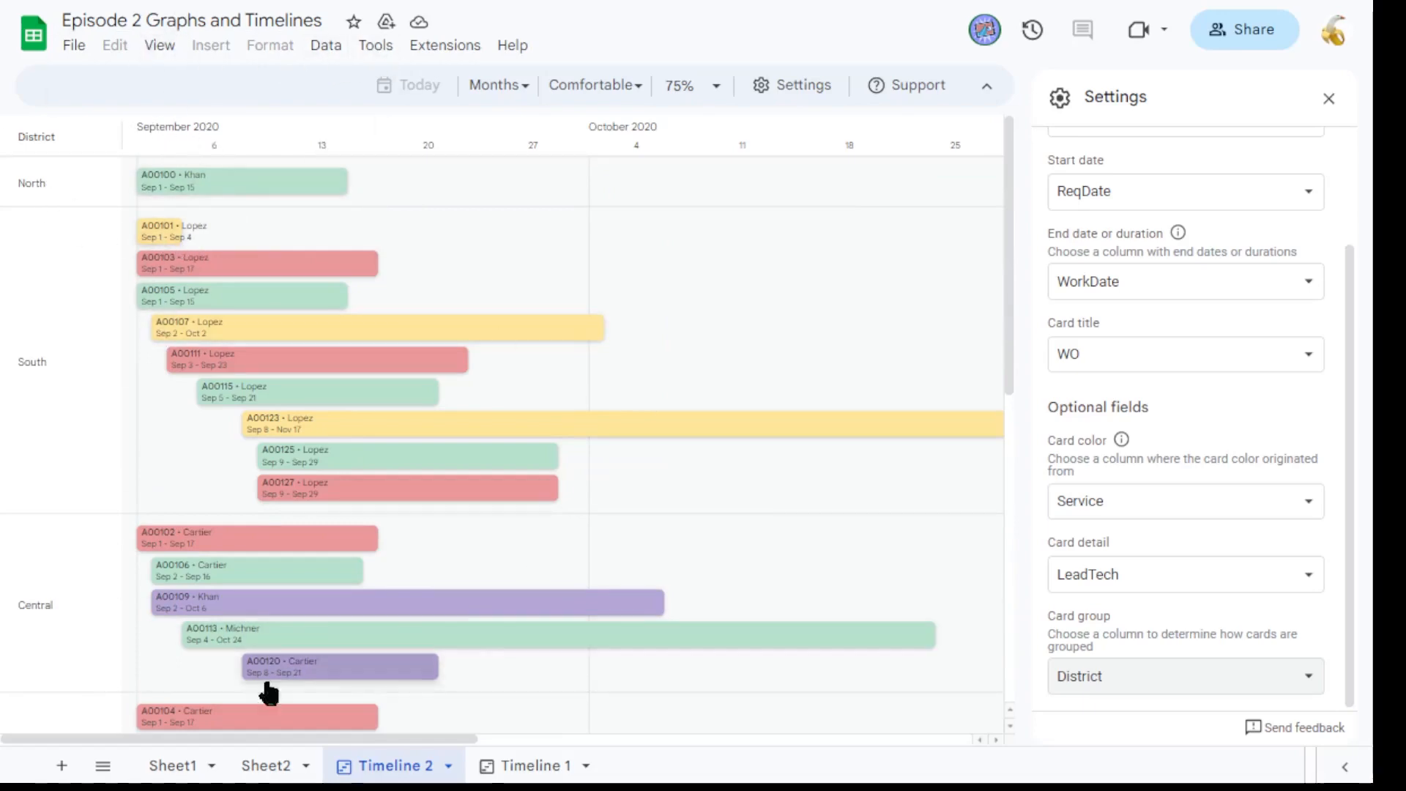
Examine the work order and date columns on Sheet2, comparing them with the timeline and Sheet1.
left_click(267, 766)
left_click_drag(68, 188, 278, 727)
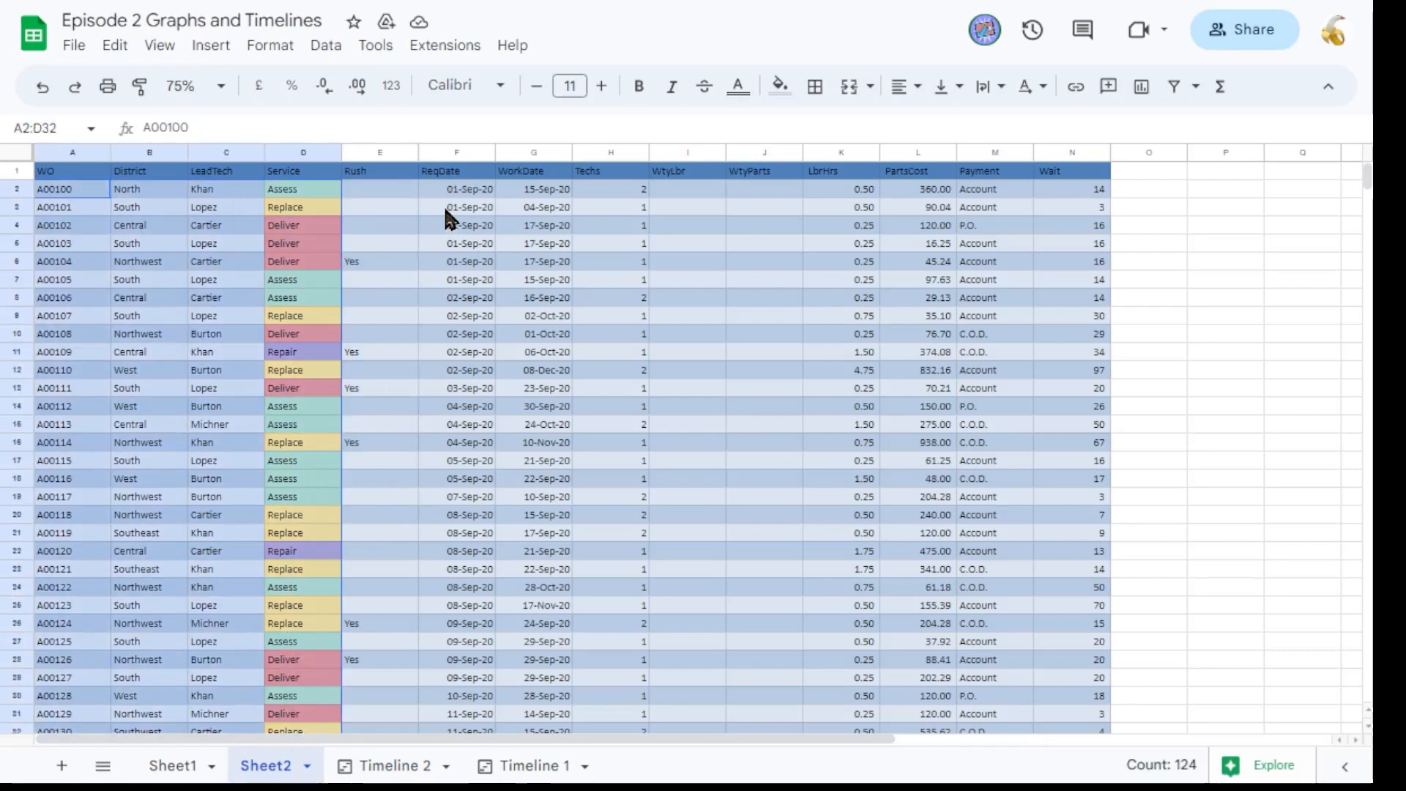
left_click_drag(462, 206, 526, 728)
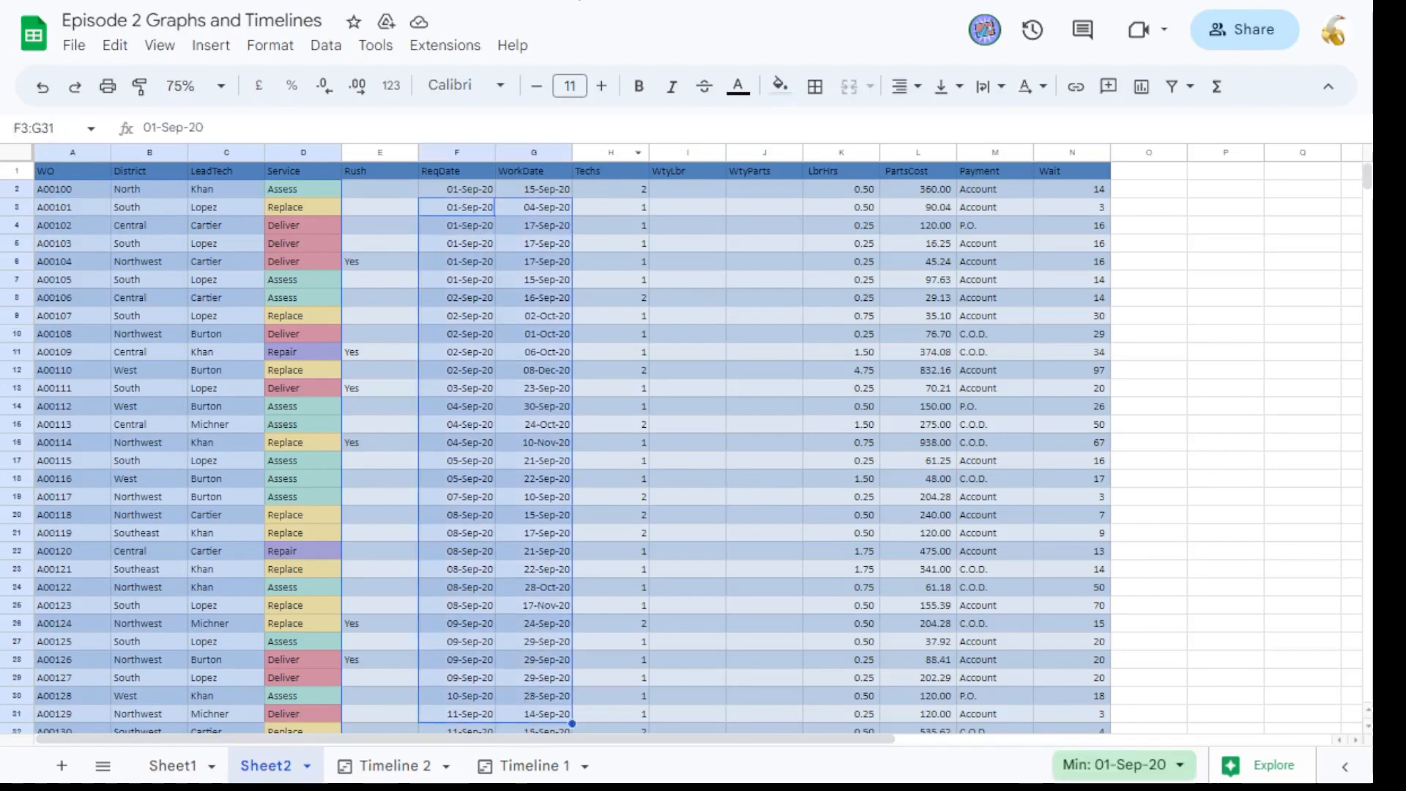
left_click(394, 766)
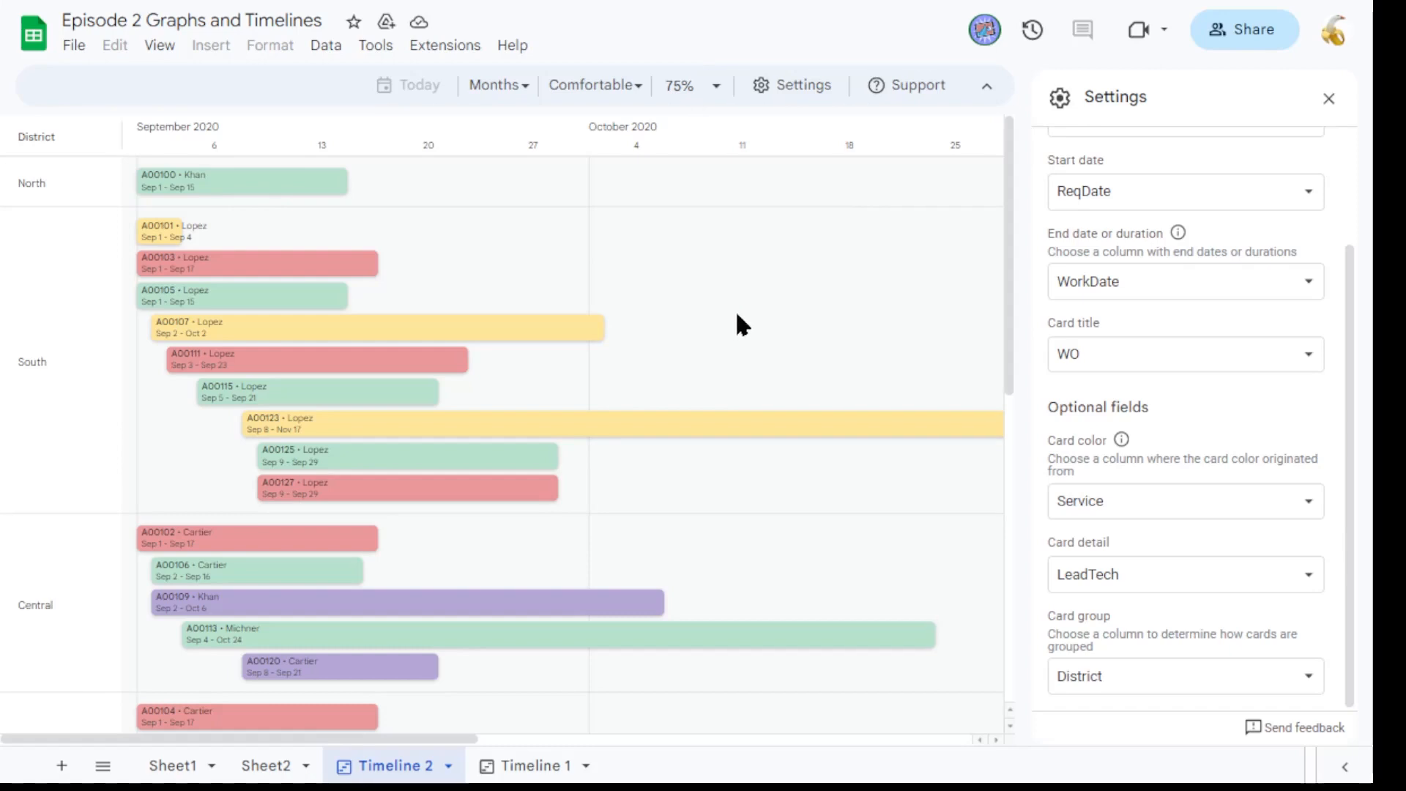
left_click(208, 769)
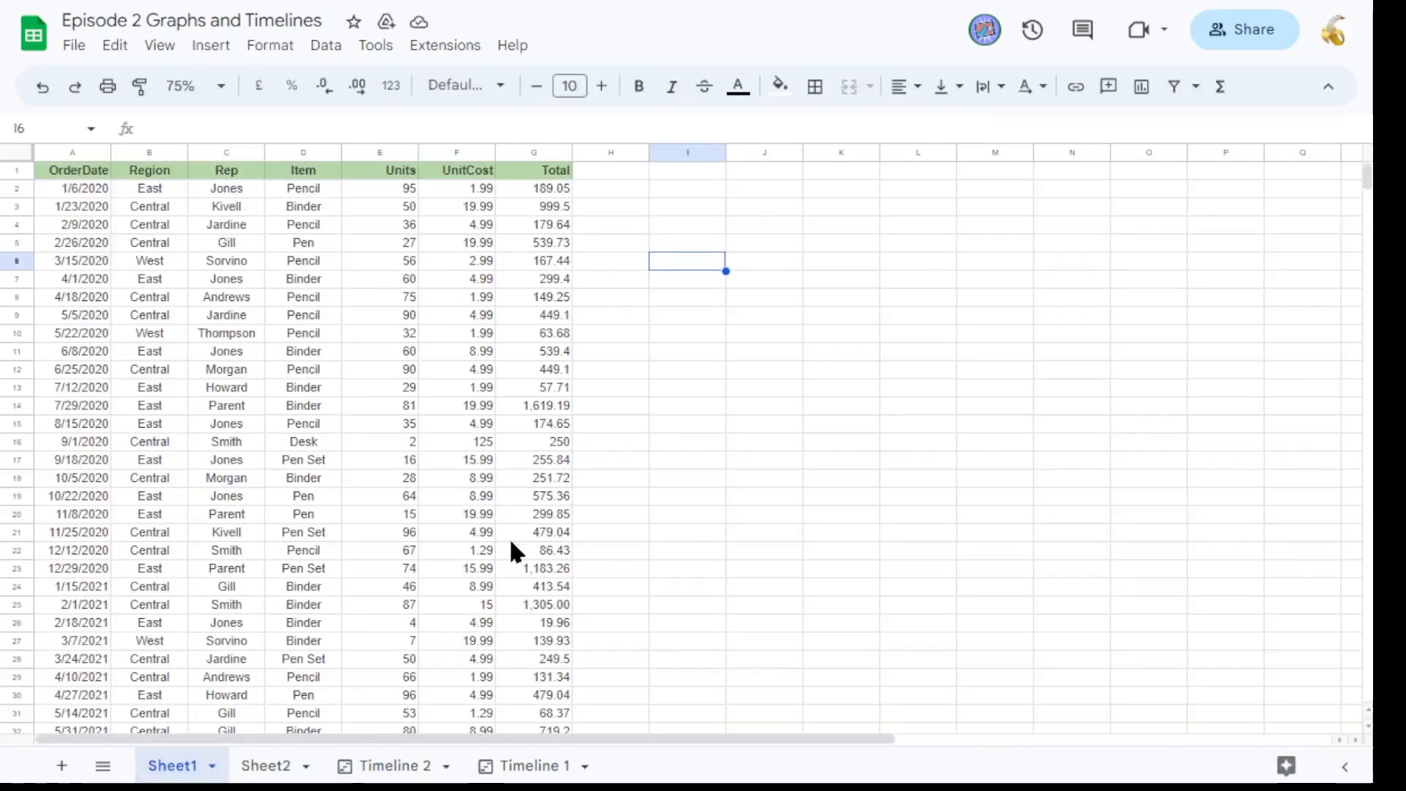
left_click(421, 766)
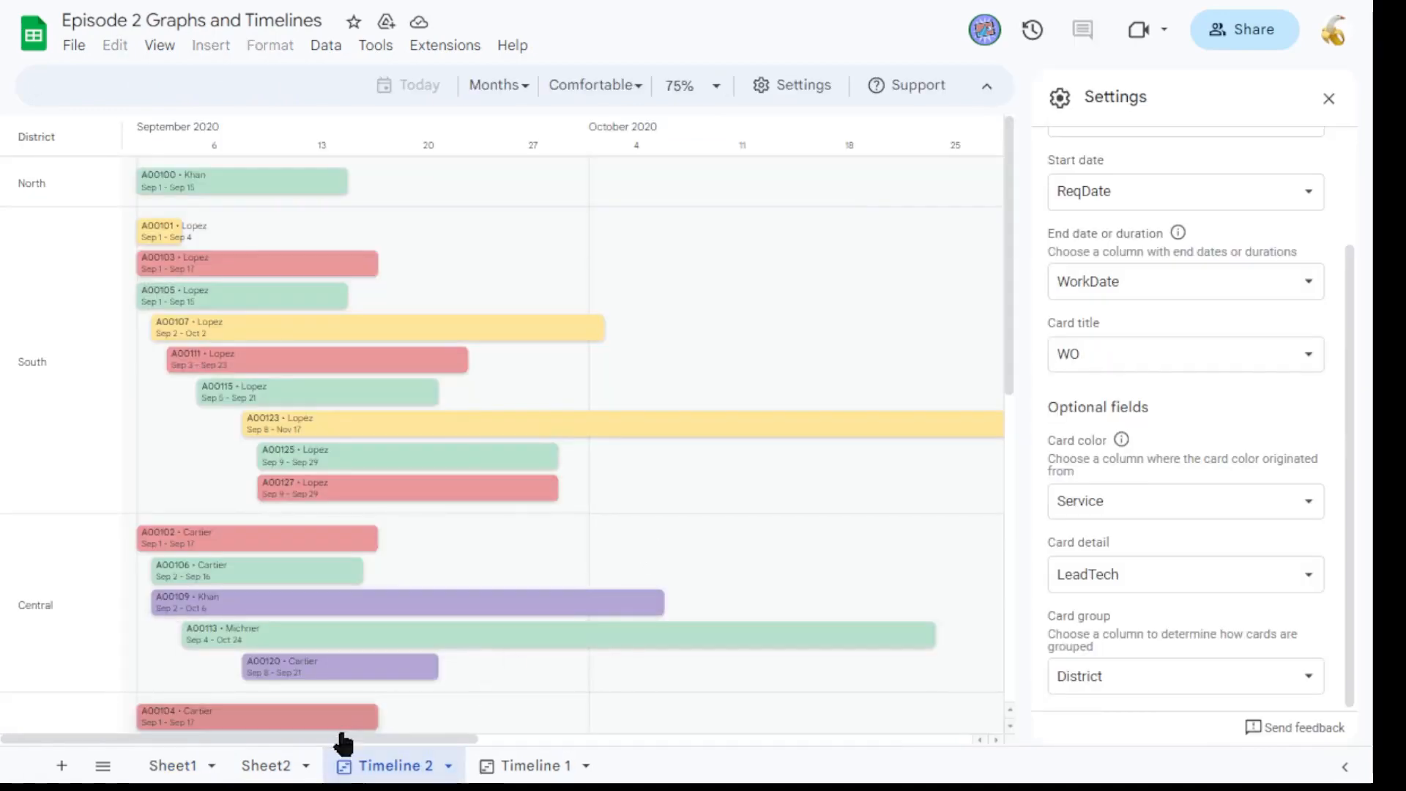
left_click(284, 765)
left_click(669, 408)
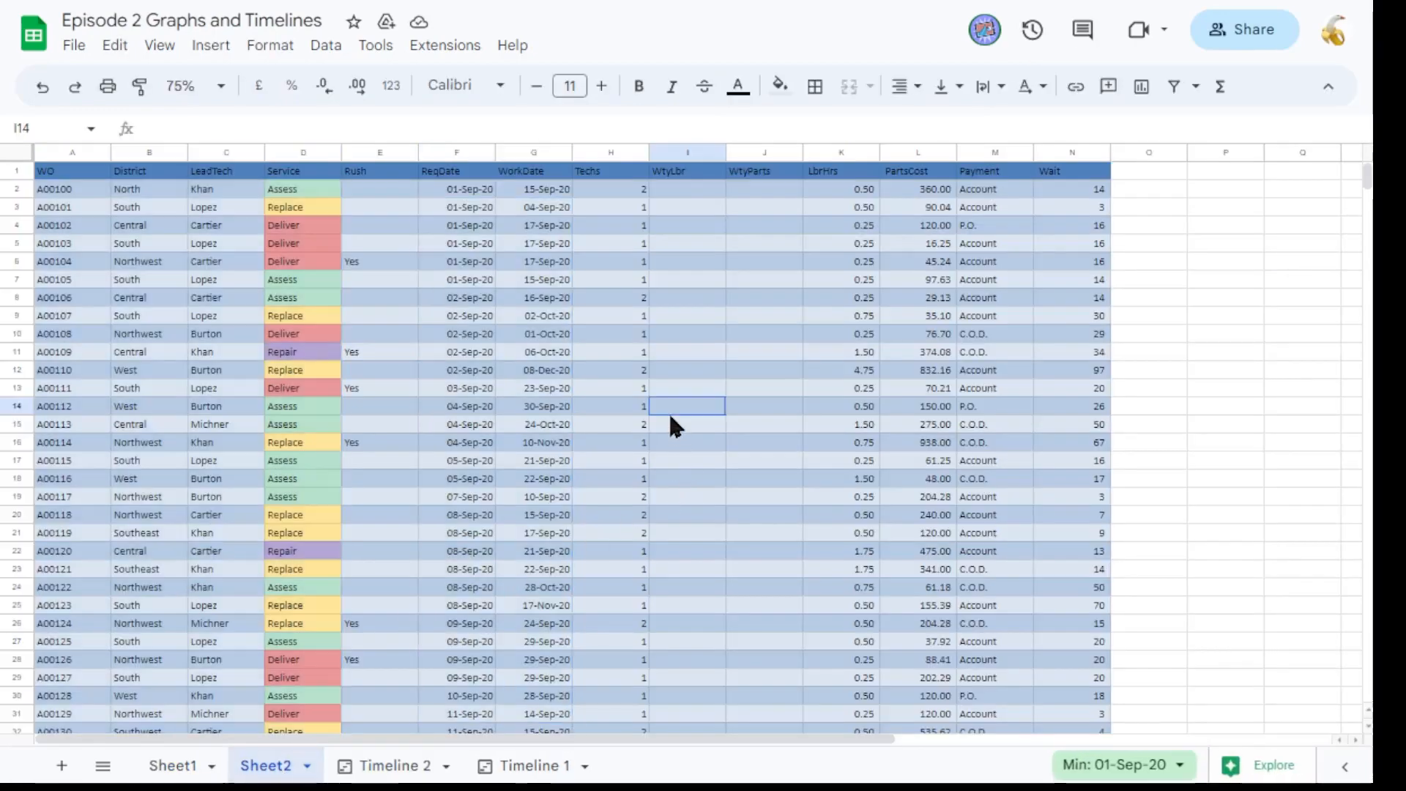